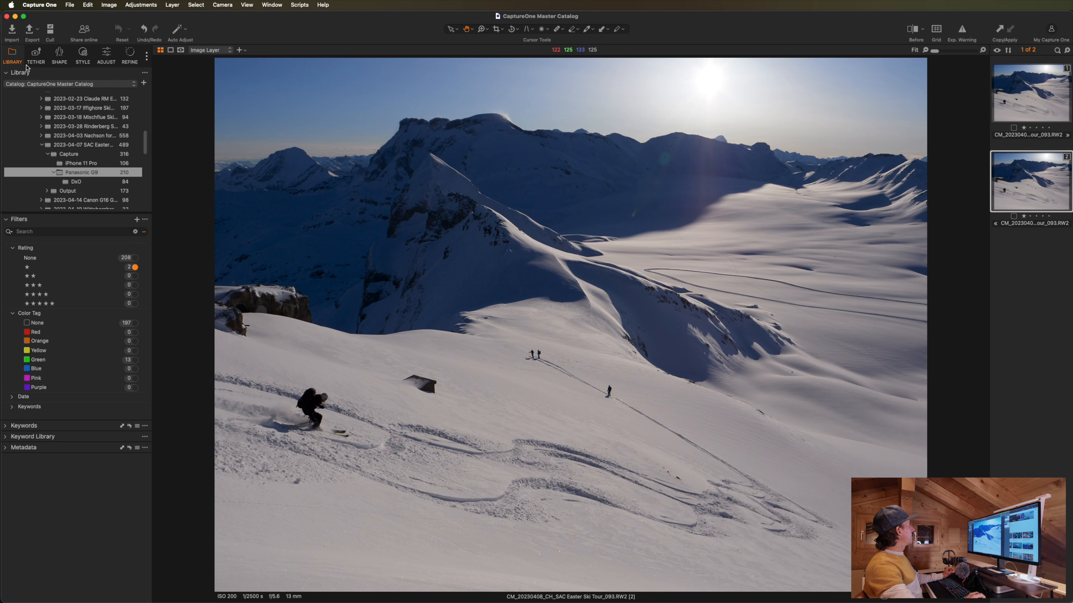
- Check the tethering tools and enable Diffraction Correction in the photo's lens correction settings
click(40, 59)
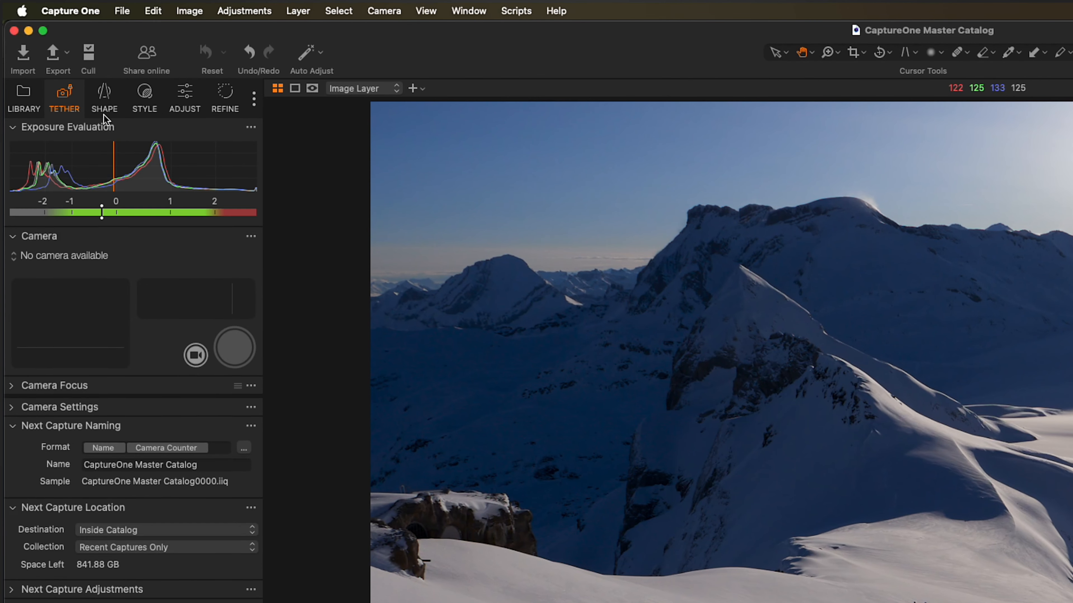
click(103, 114)
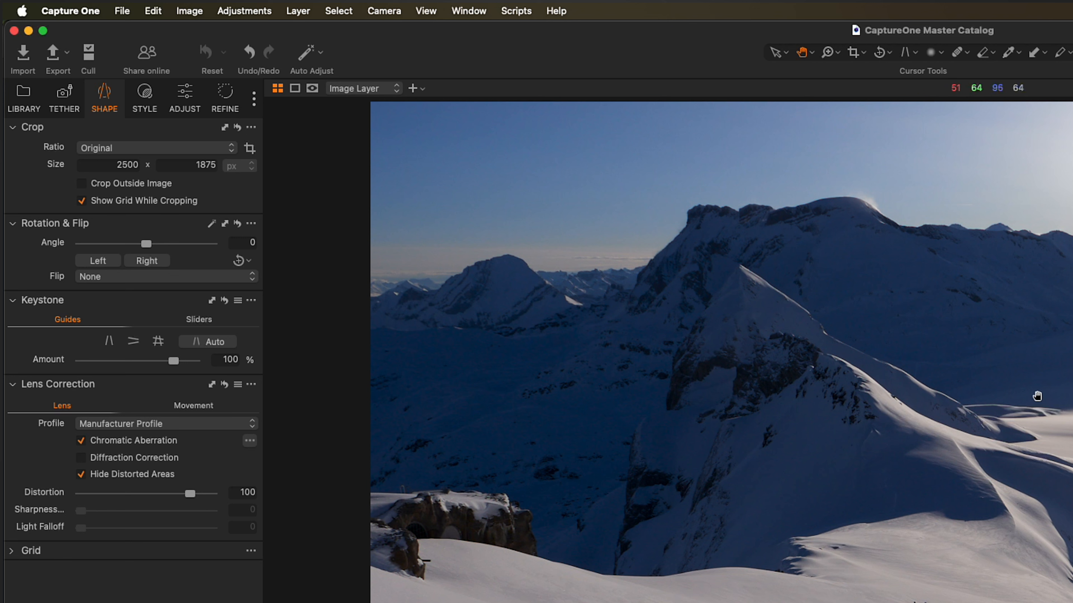
click(93, 458)
- Preview the built-in Color Editor and Color Balance presets on the photo, including Effect - Green only and Cool Look +3
click(161, 98)
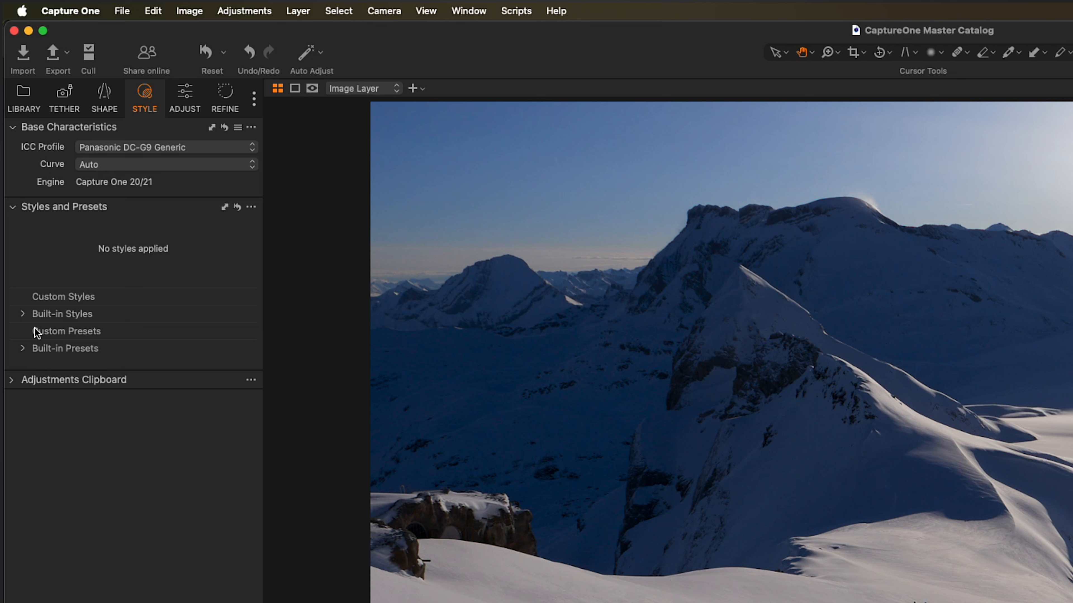
click(24, 351)
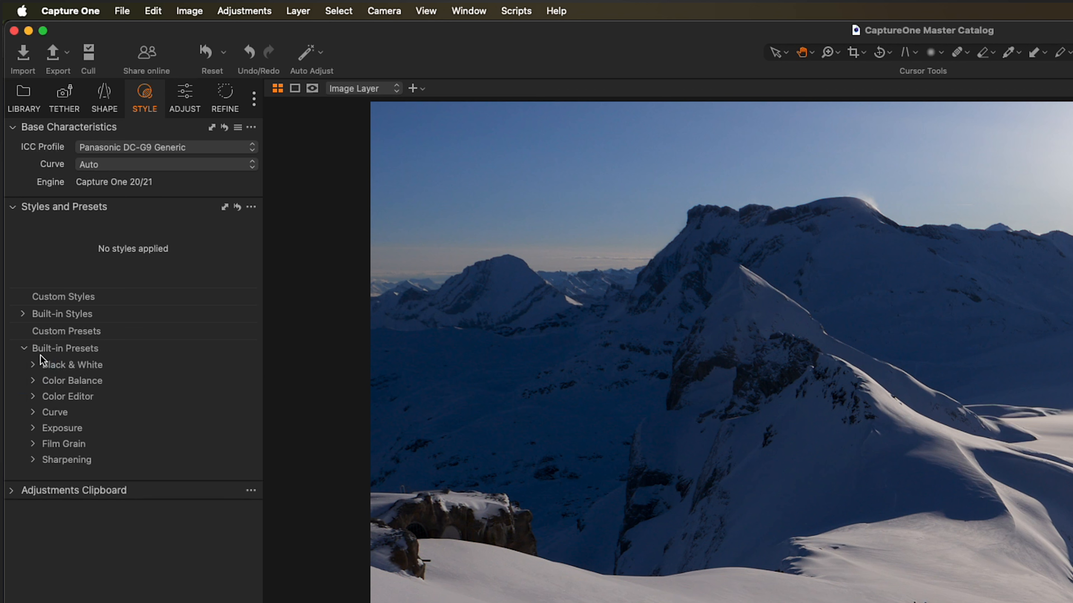
click(33, 396)
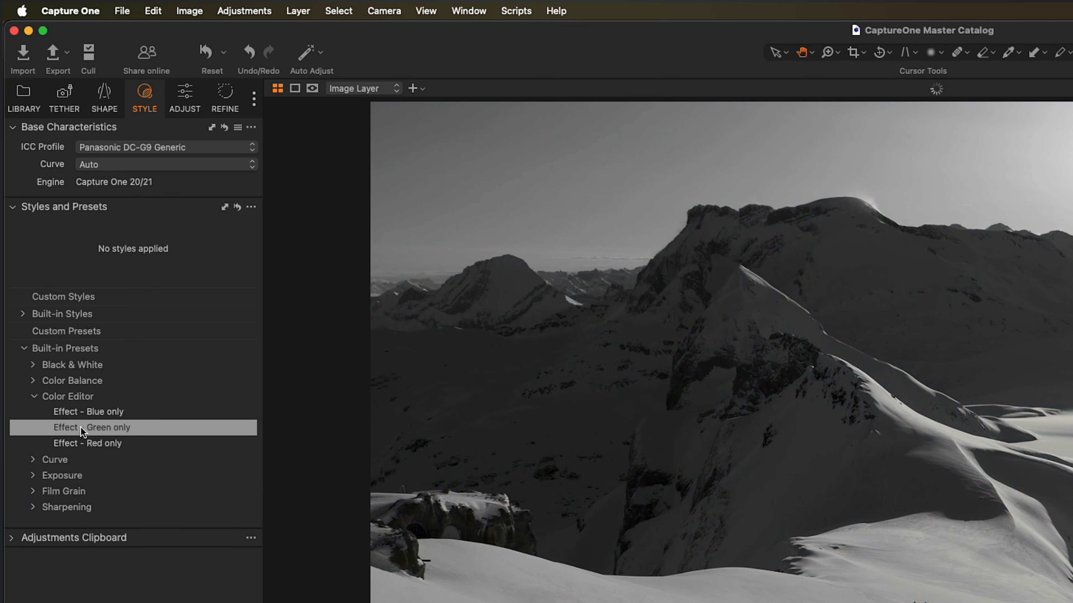
click(35, 396)
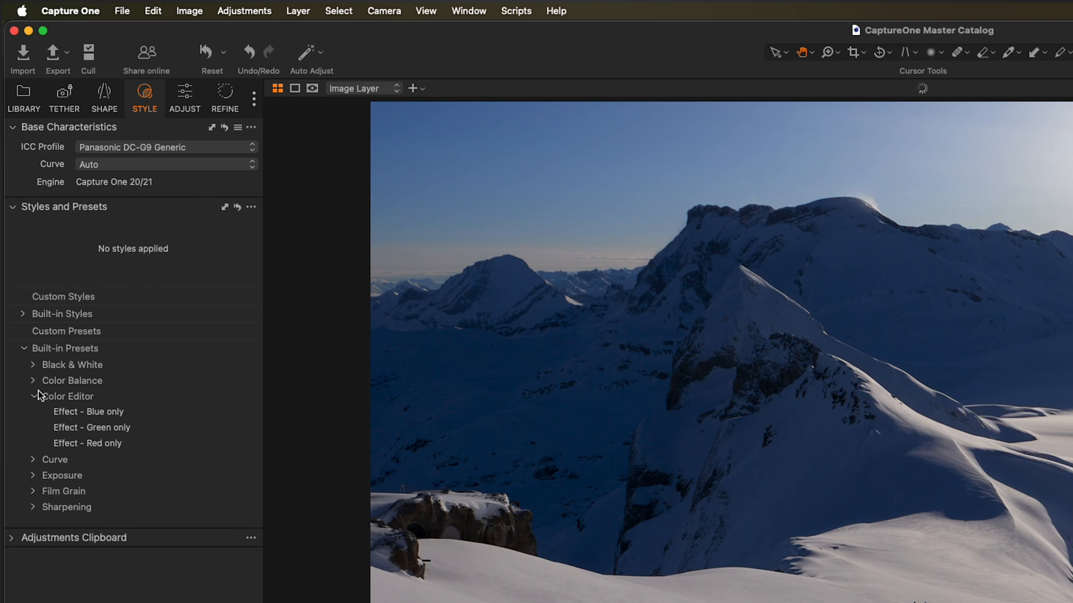
click(34, 380)
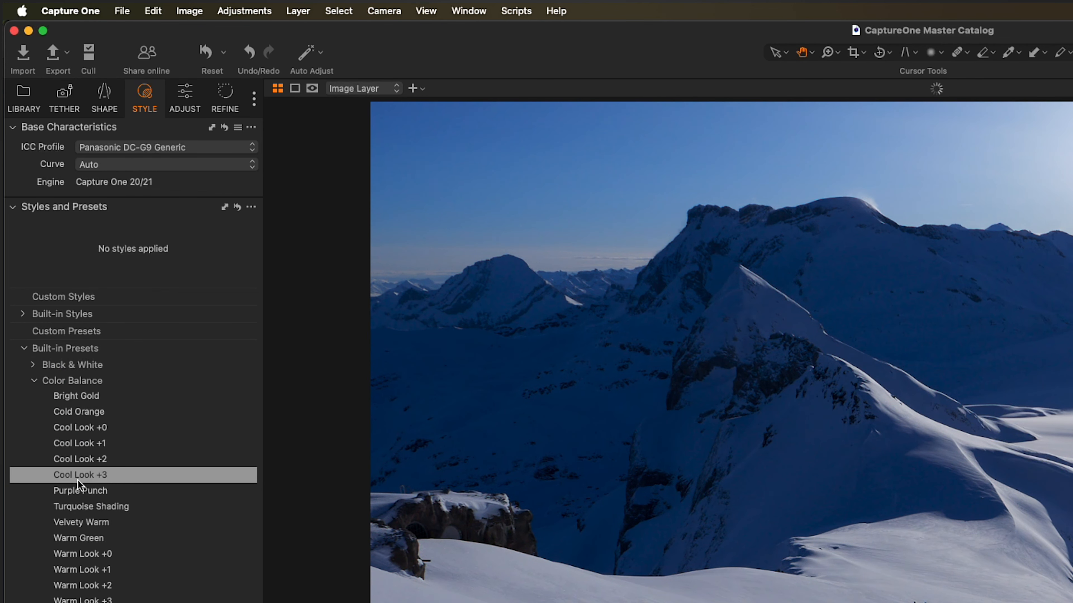
click(34, 385)
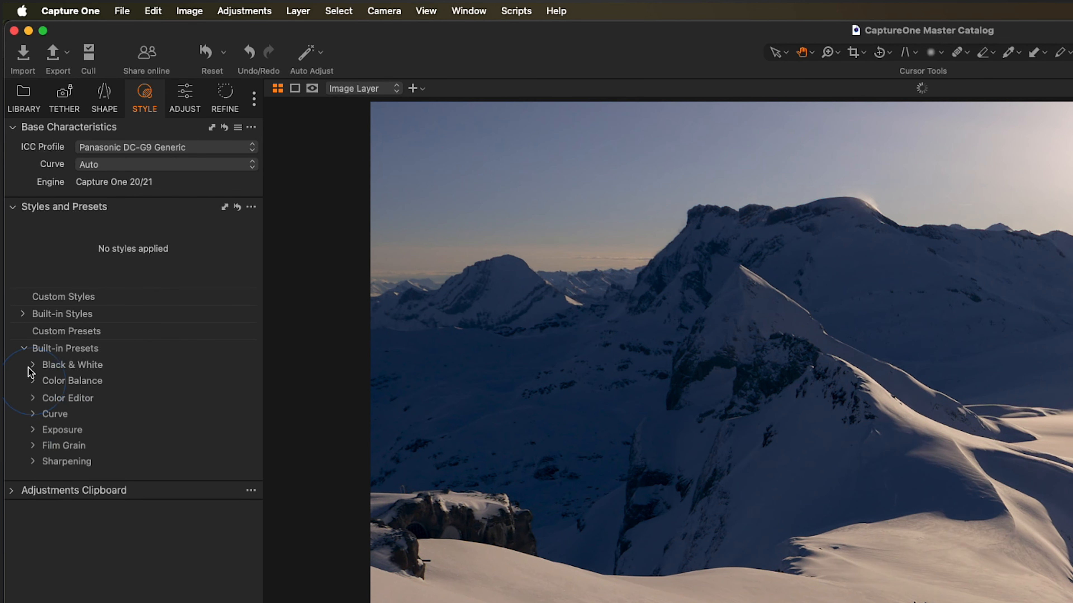
click(24, 348)
- Look through the built-in styles, including the Base Edits group
click(23, 315)
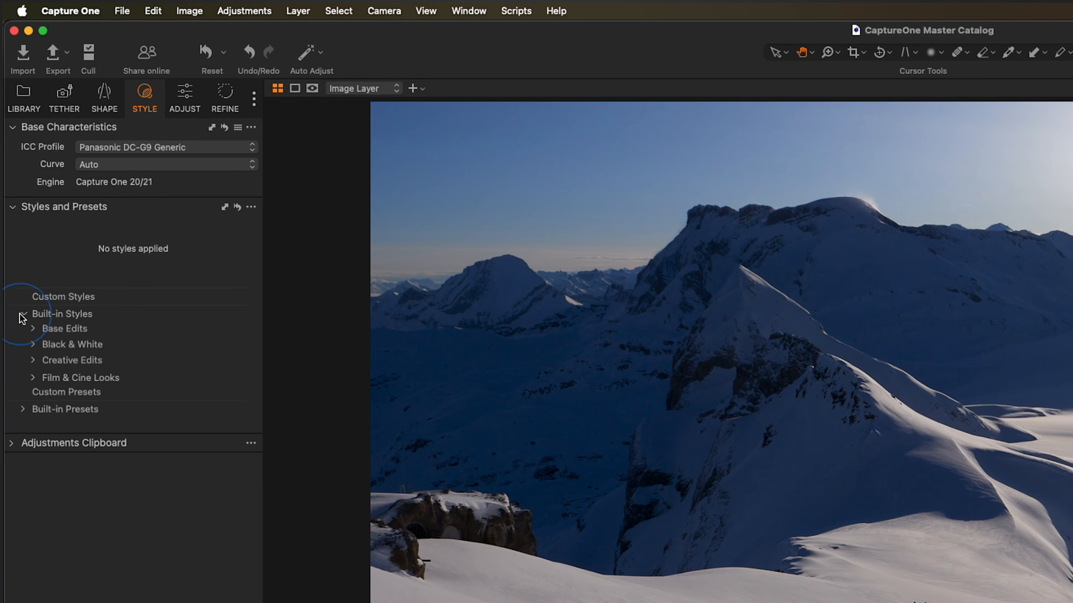
click(33, 331)
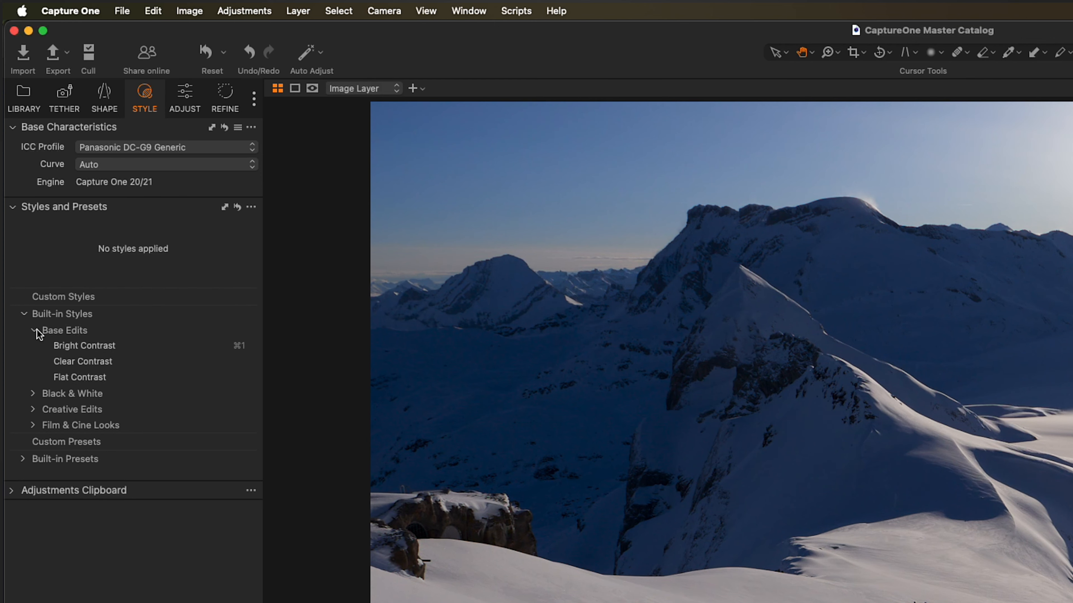
click(32, 327)
click(27, 313)
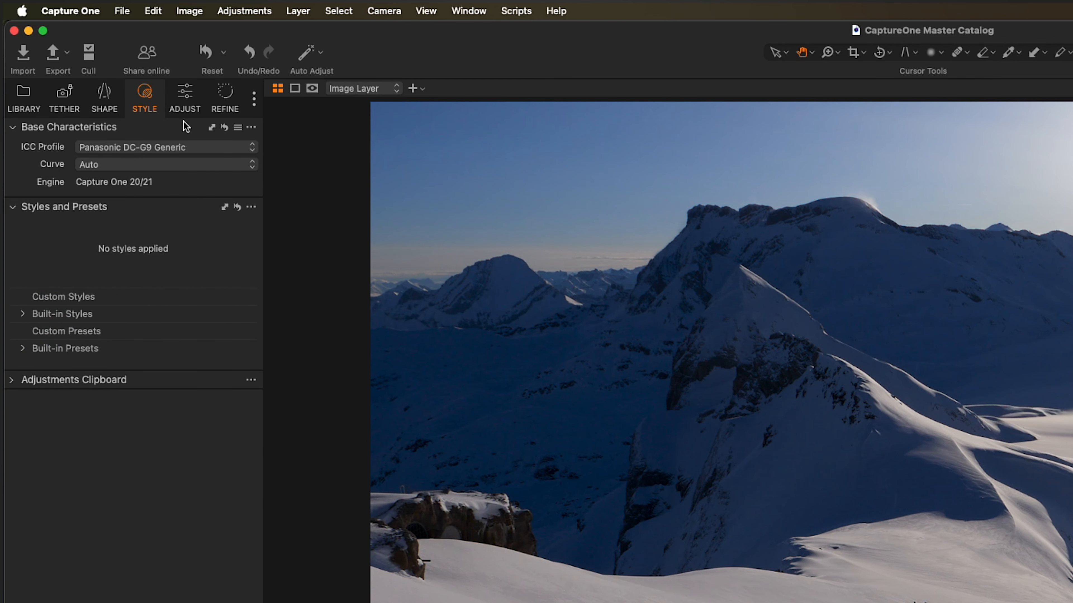
- Examine the Style Brushes and Smart Adjustments tools among the image adjustments
click(187, 103)
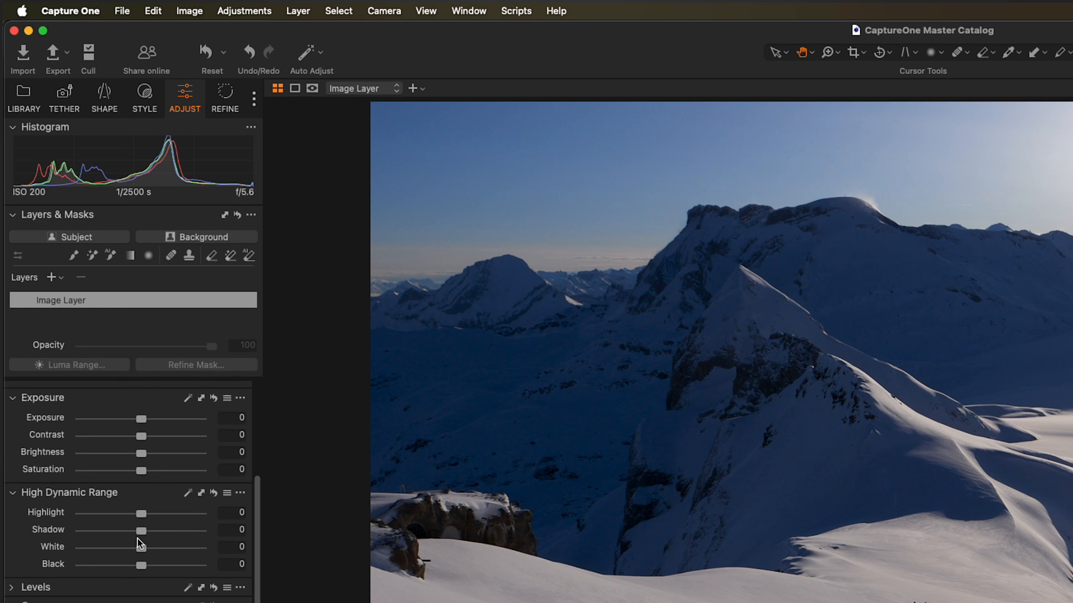
scroll(138, 540, up, 3)
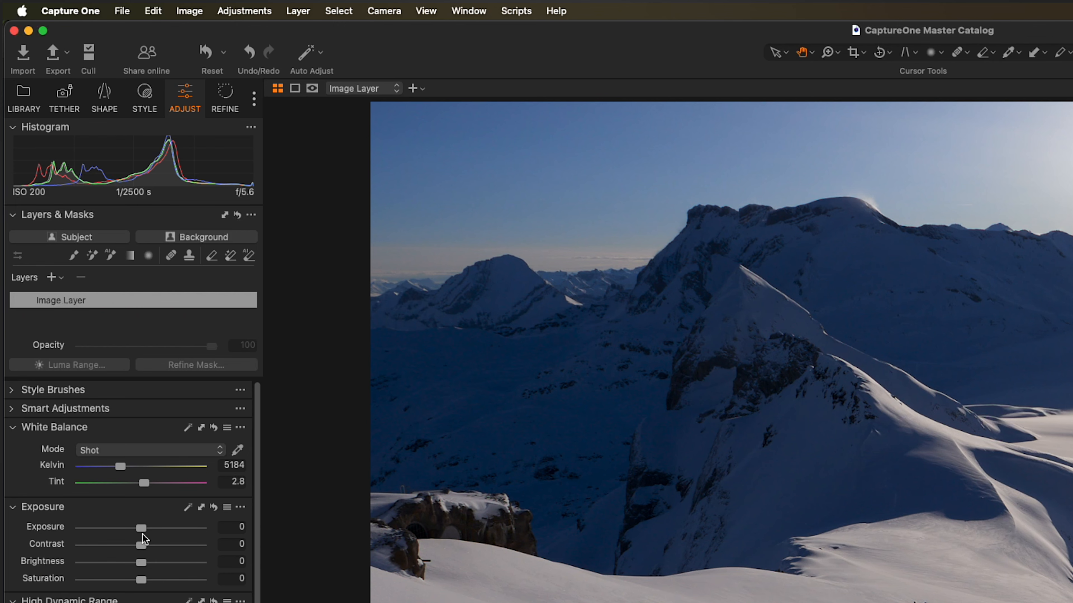
click(58, 388)
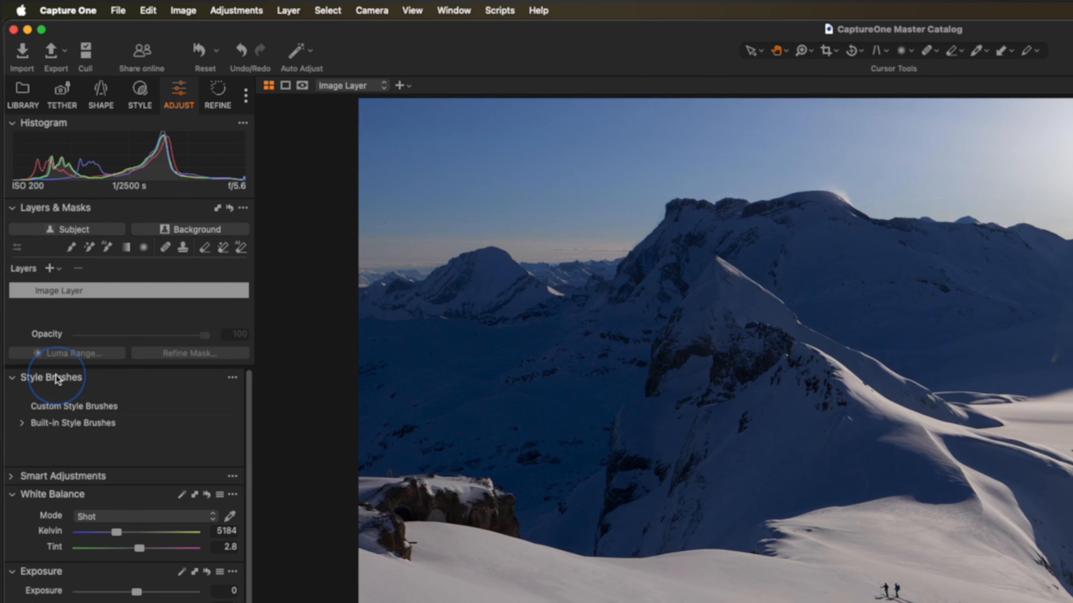
click(56, 376)
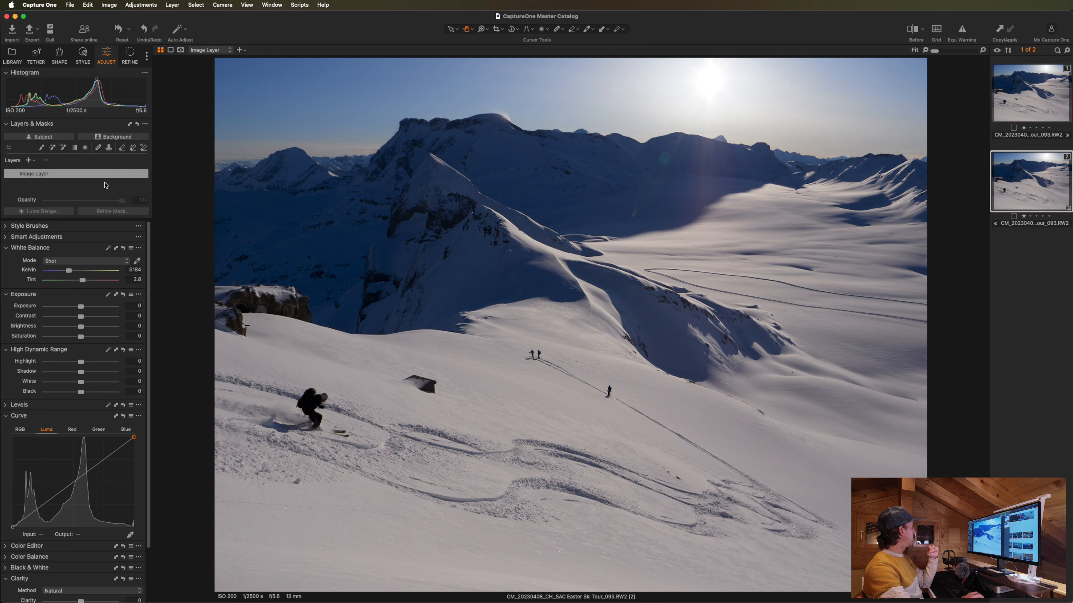
click(37, 228)
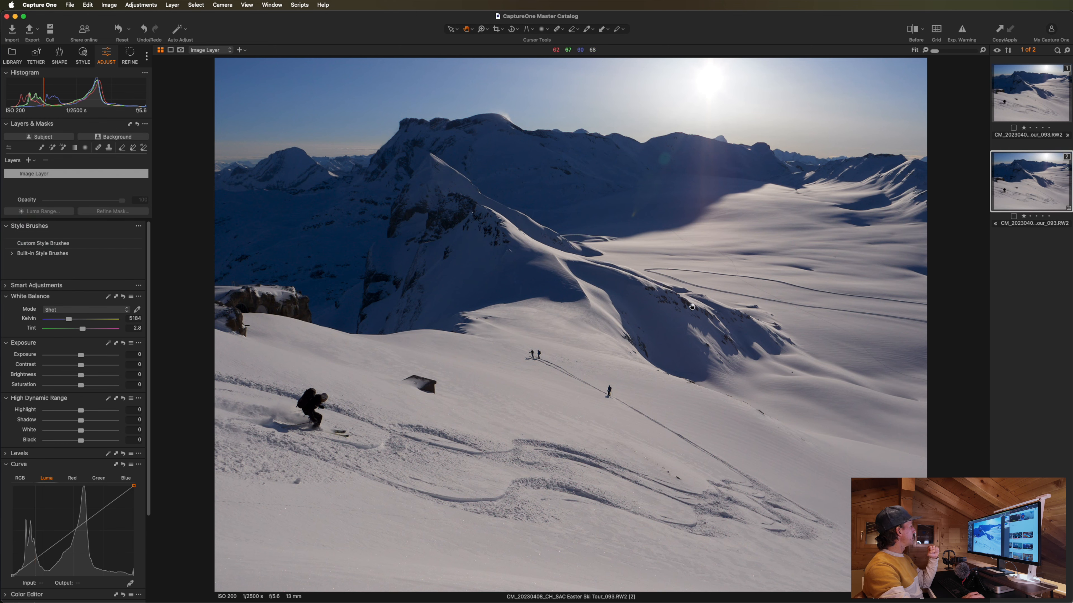
click(6, 228)
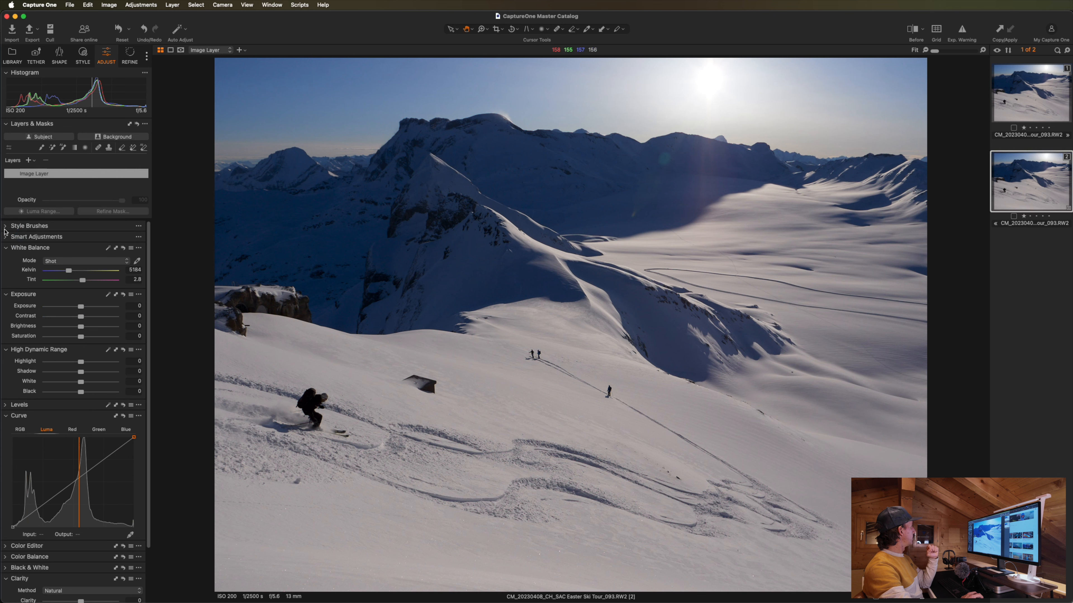
click(6, 238)
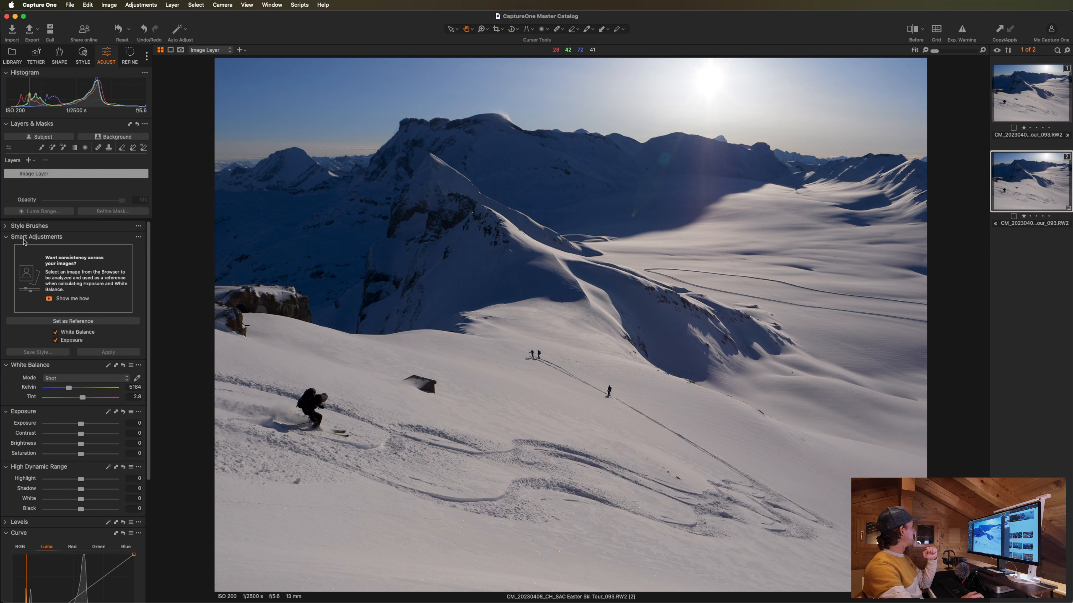
click(6, 237)
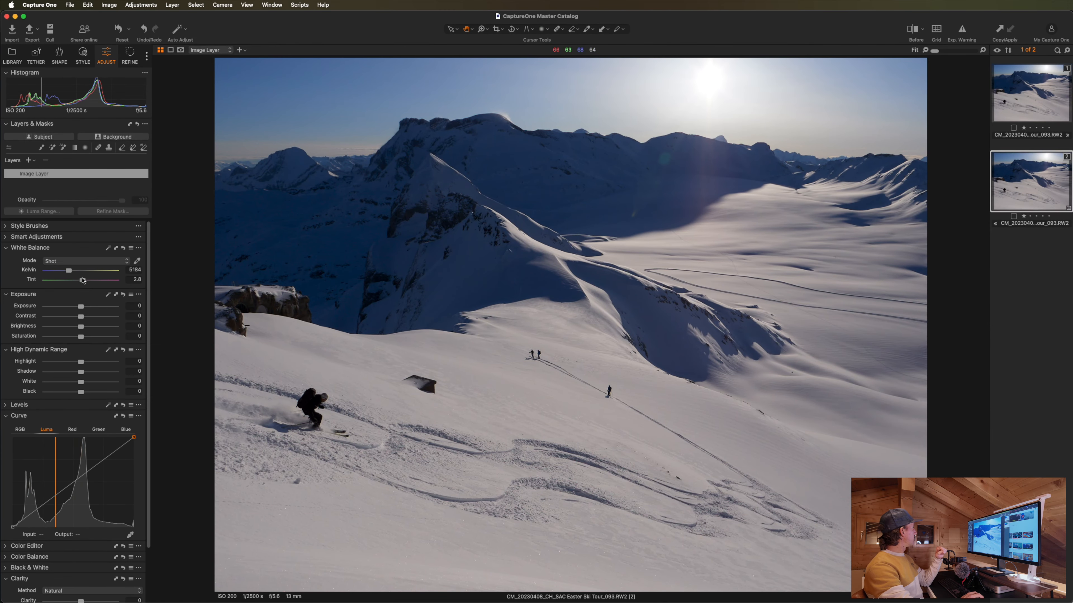
- Try a white balance of 5346 K and one sampled from the foreground snow, and reset the white balance
drag(69, 271, 70, 272)
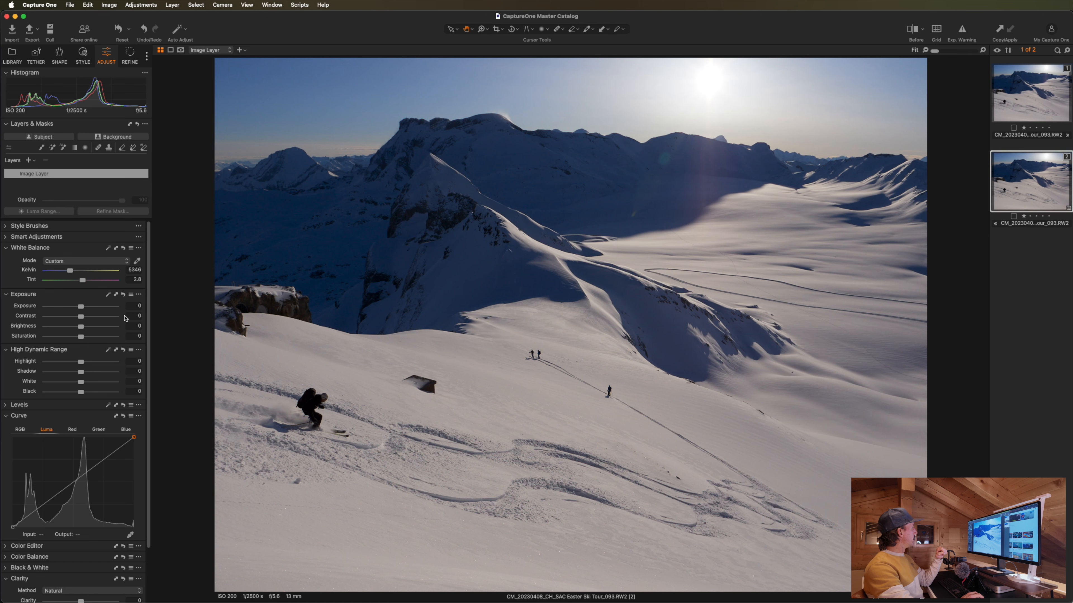
click(136, 262)
click(501, 399)
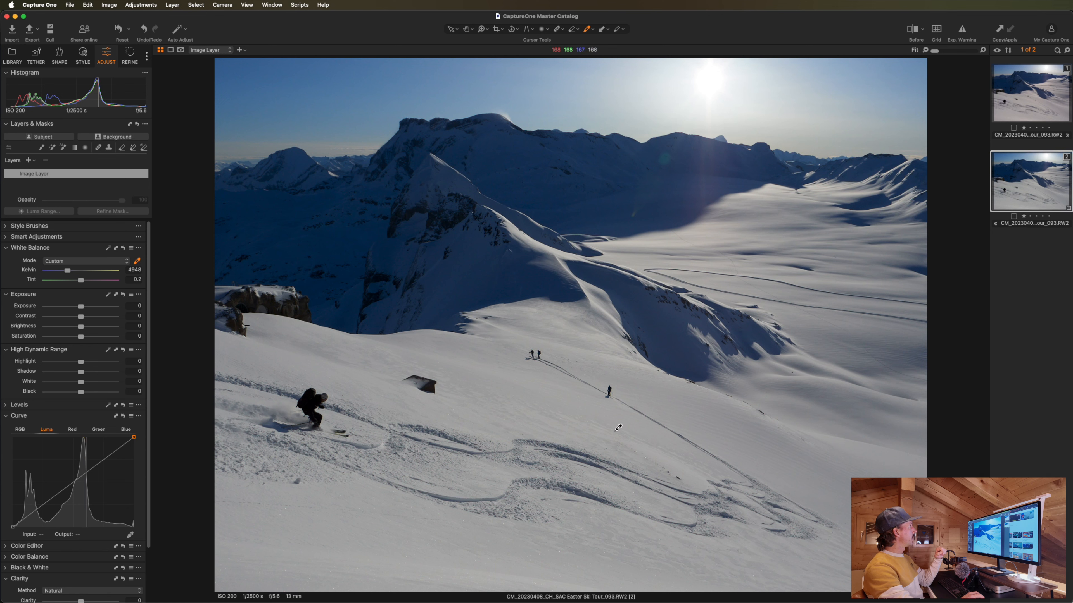
click(123, 248)
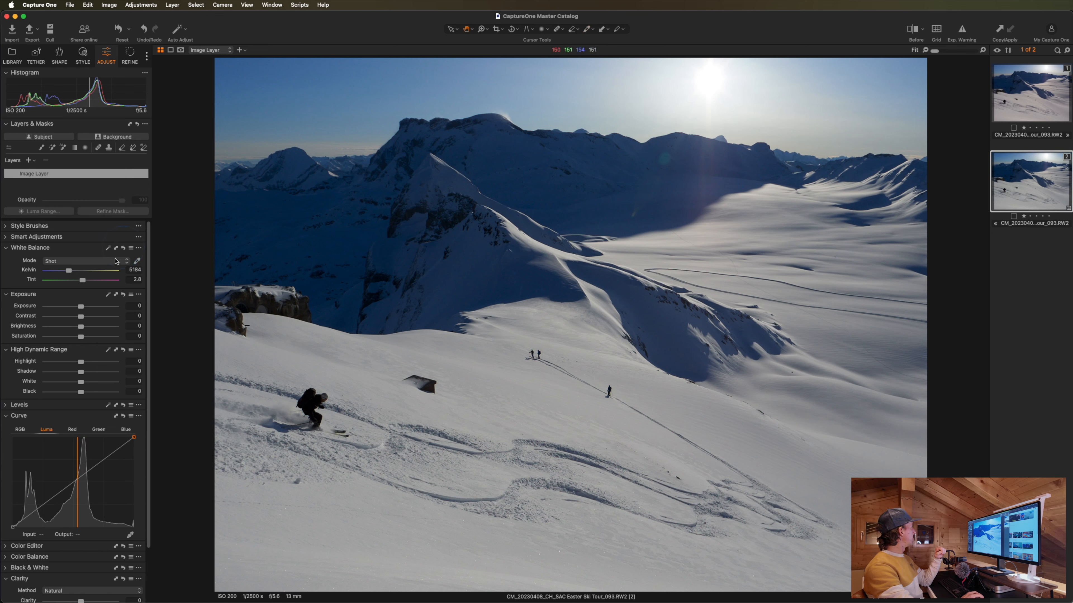
- Set the white balance to 5326 K and Brightness to 14, checking for clipped highlights with the exposure warning
drag(70, 272, 70, 272)
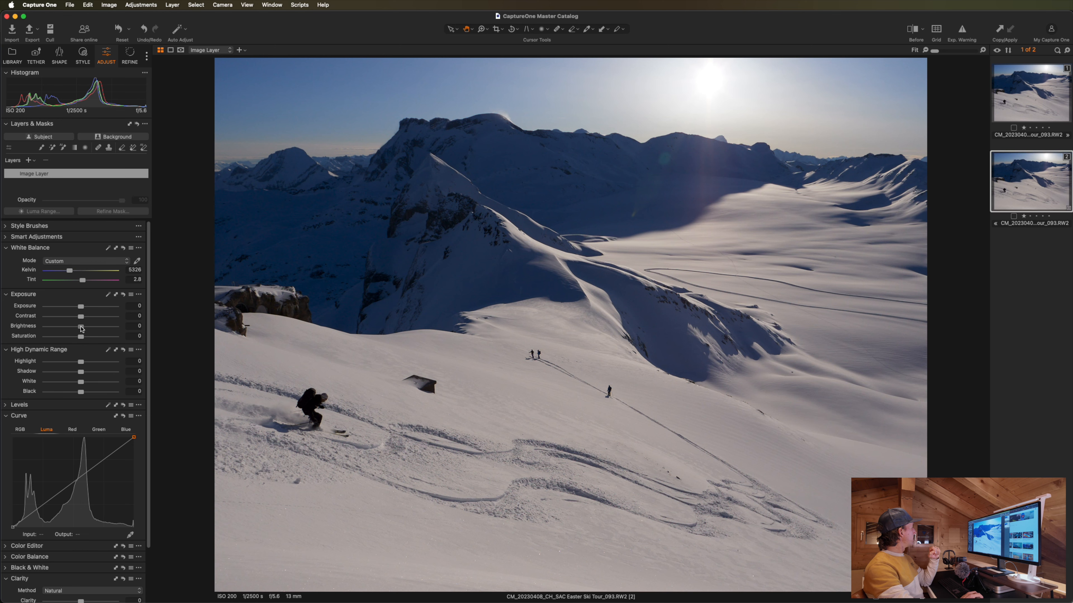
drag(82, 329, 90, 329)
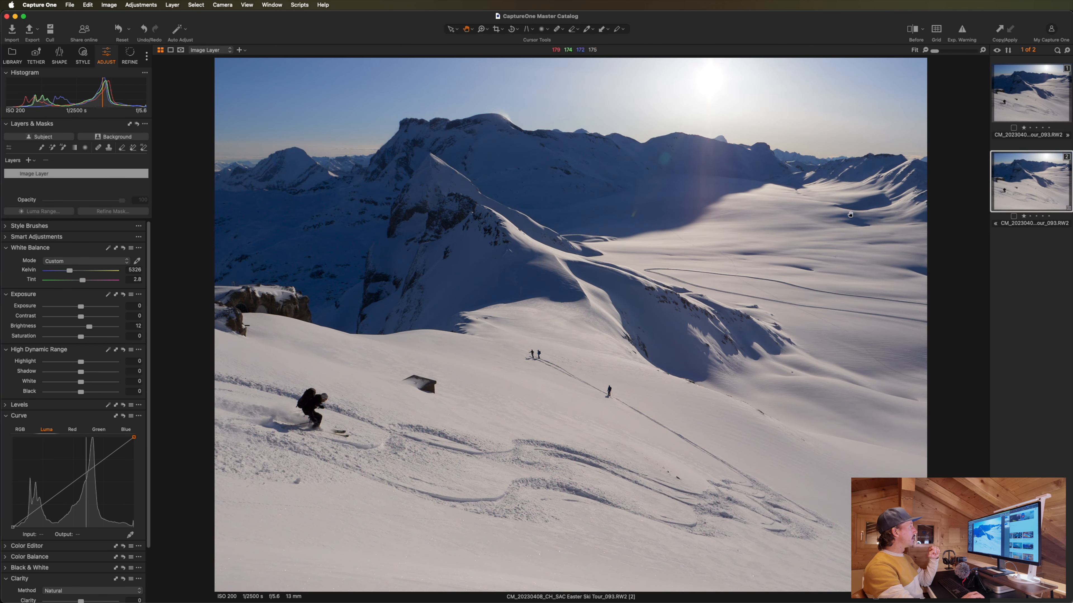
click(961, 30)
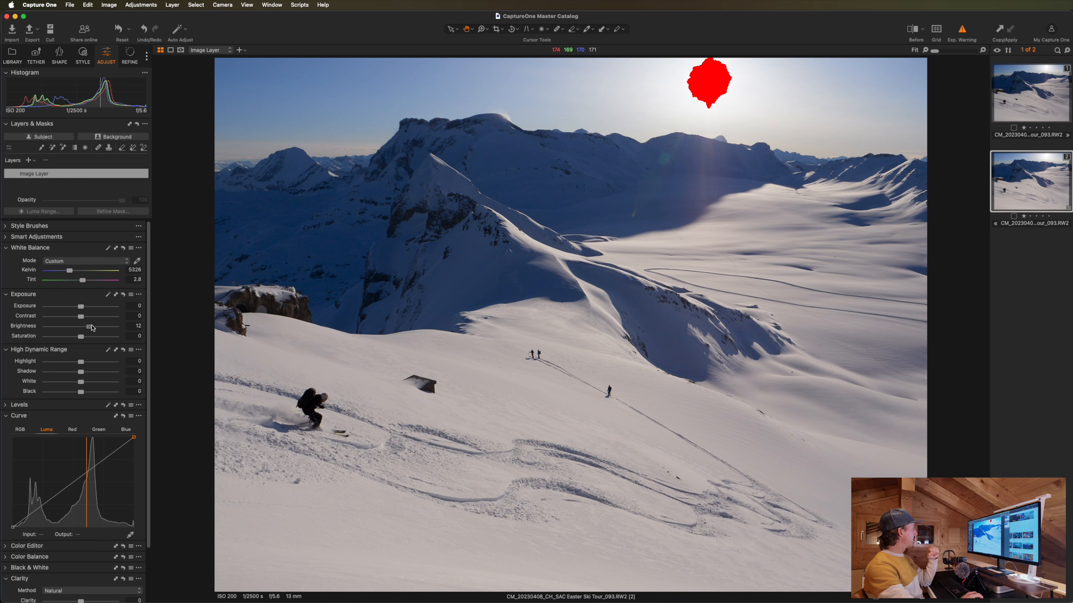
drag(92, 328, 94, 328)
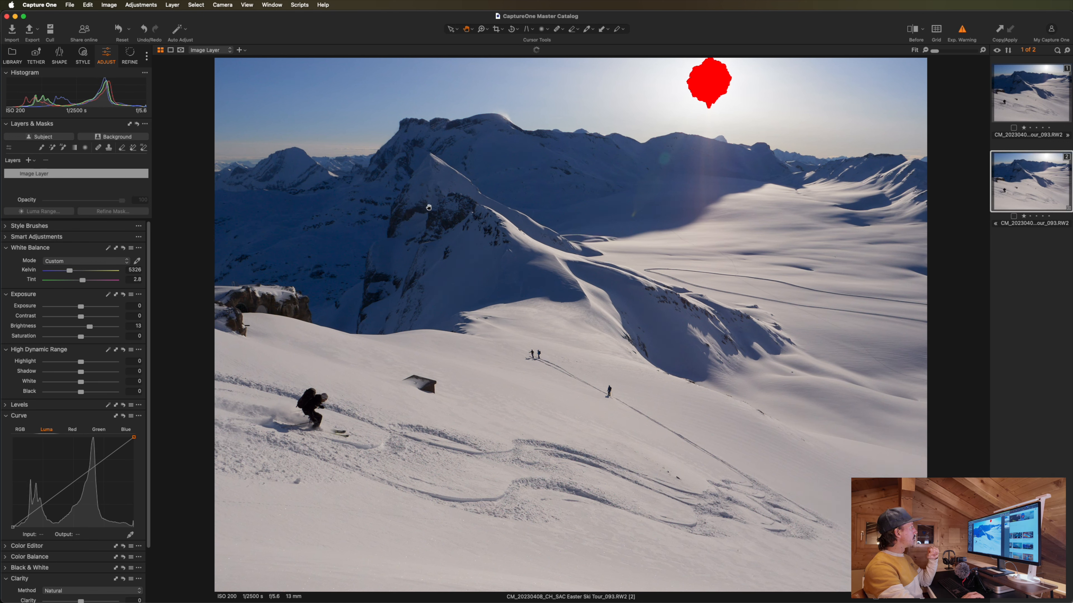
click(92, 328)
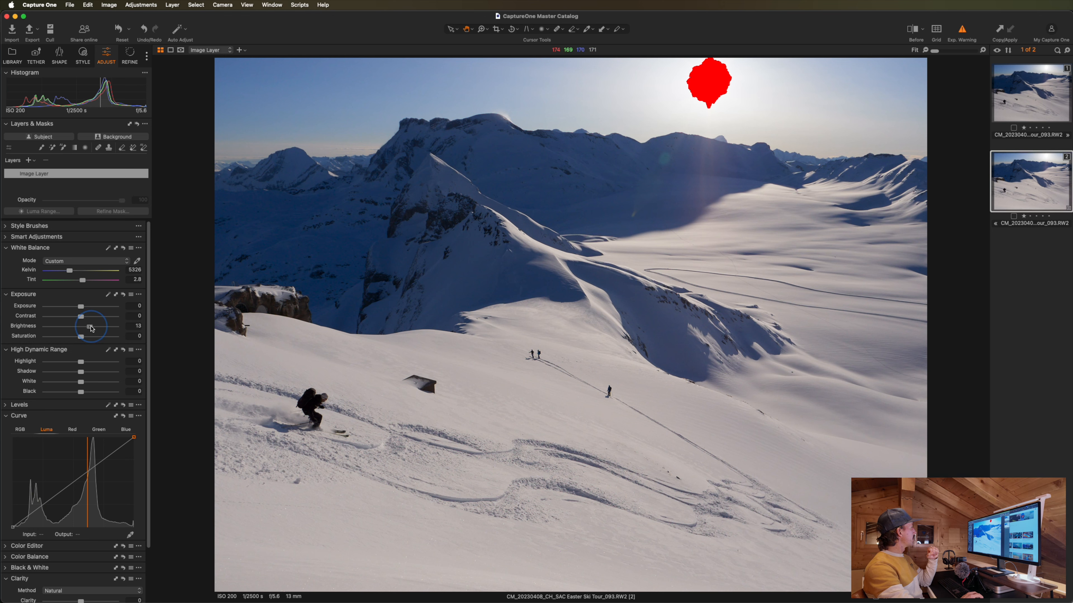
drag(91, 328, 93, 329)
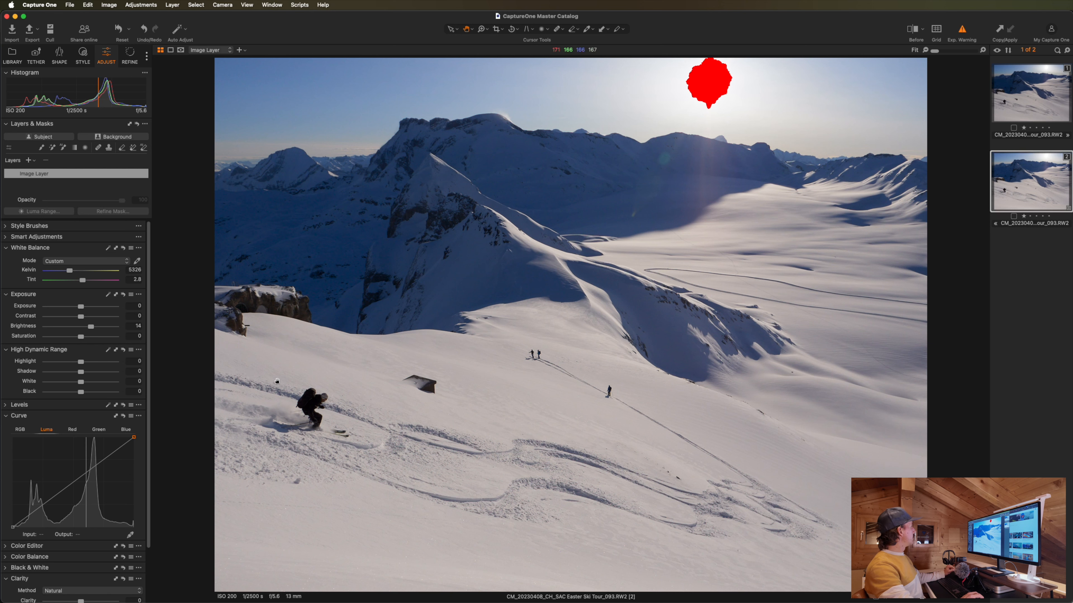
click(961, 31)
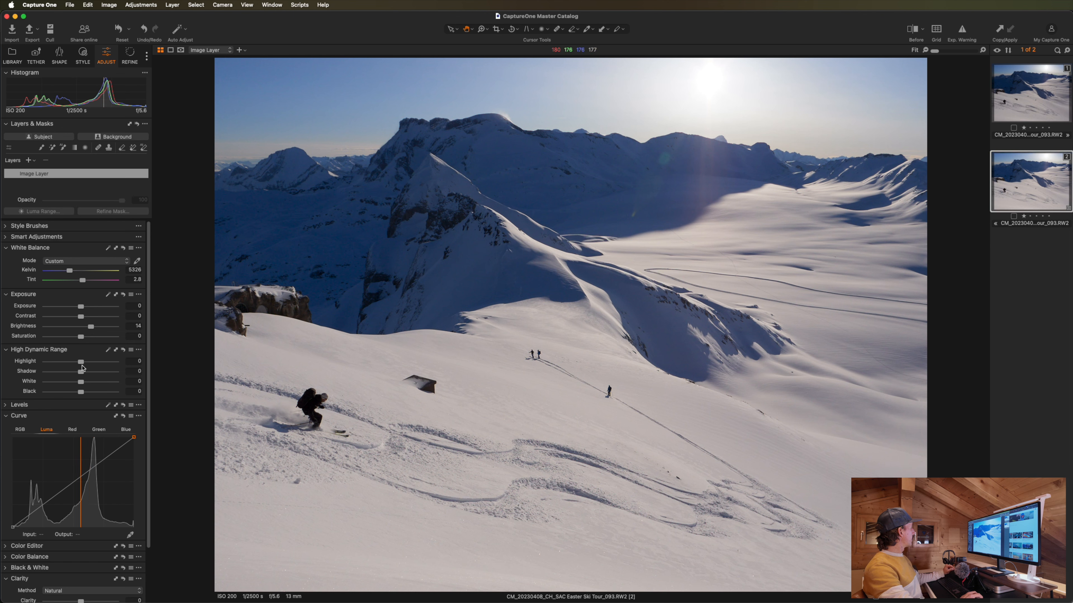
- With the exposure warning shown, set the High Dynamic Range values to Highlight 29, Shadow 8, White 8 and Black -3
scroll(82, 368, down, 2)
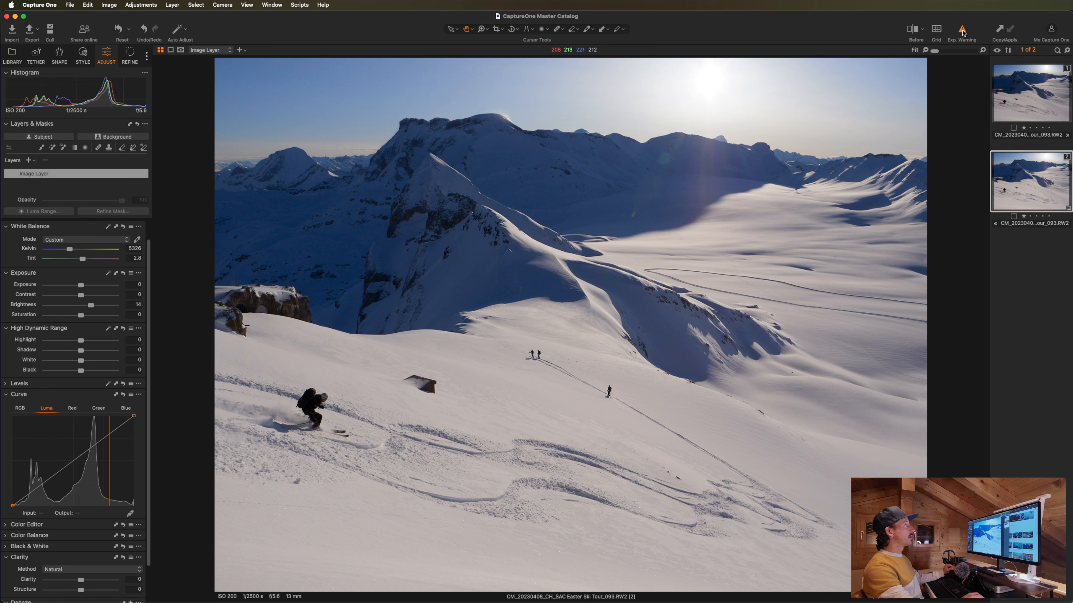
click(963, 31)
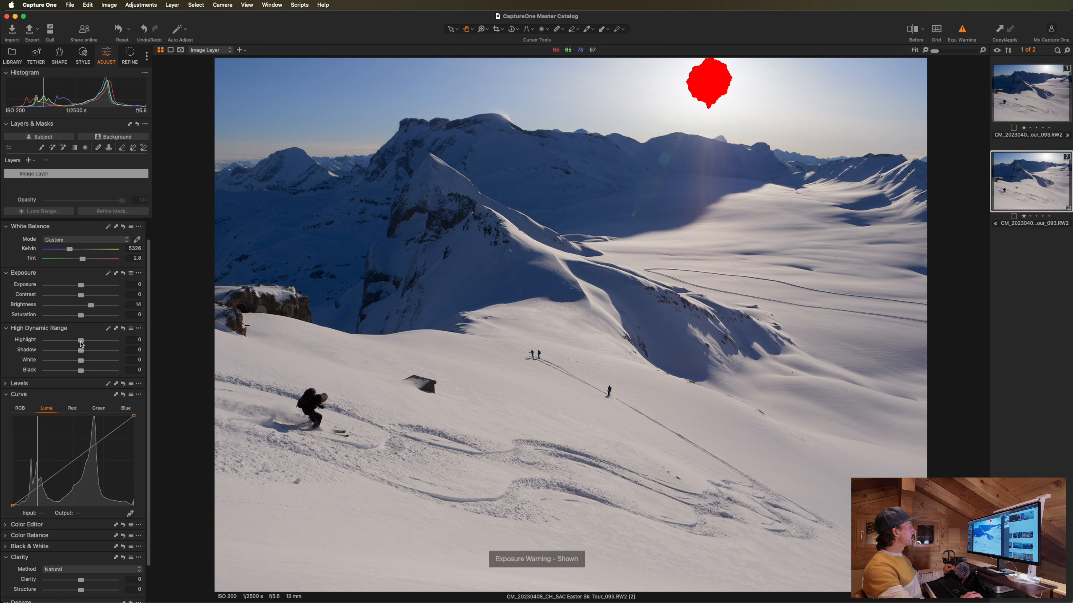
drag(82, 344, 92, 343)
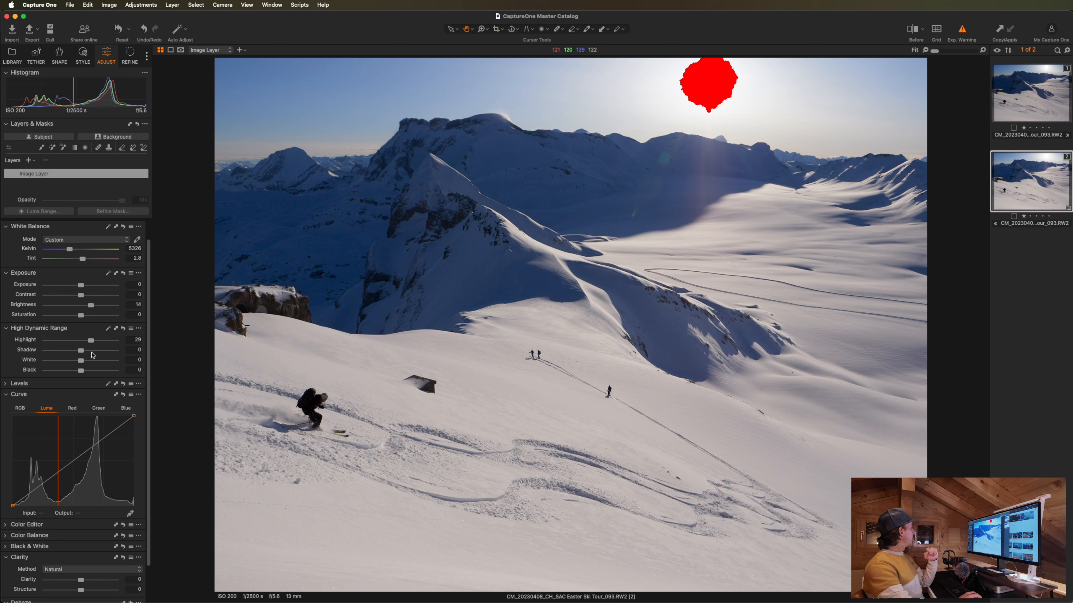
drag(83, 353, 85, 363)
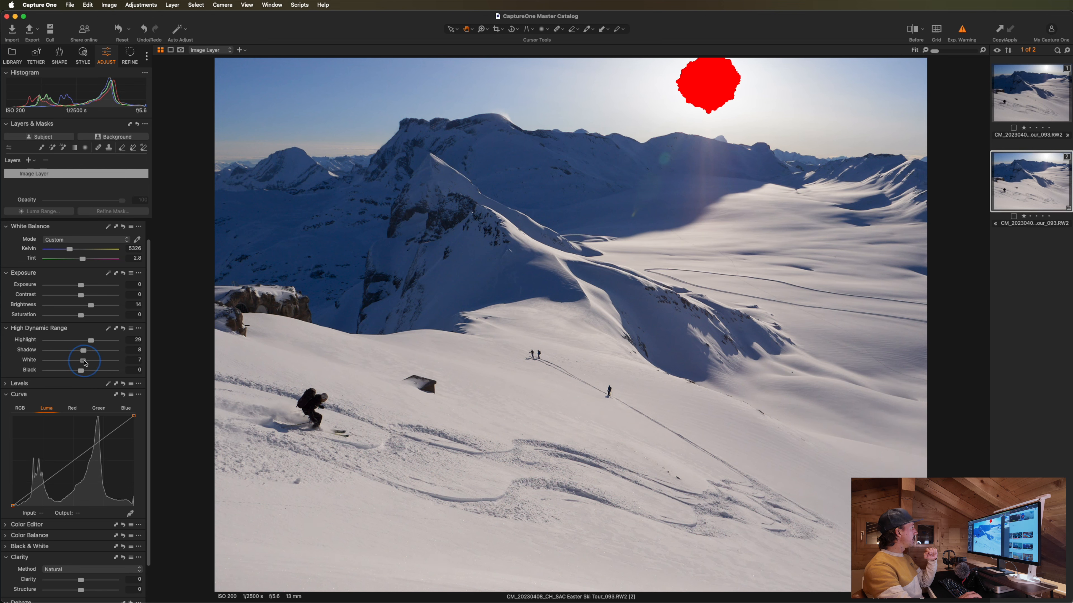
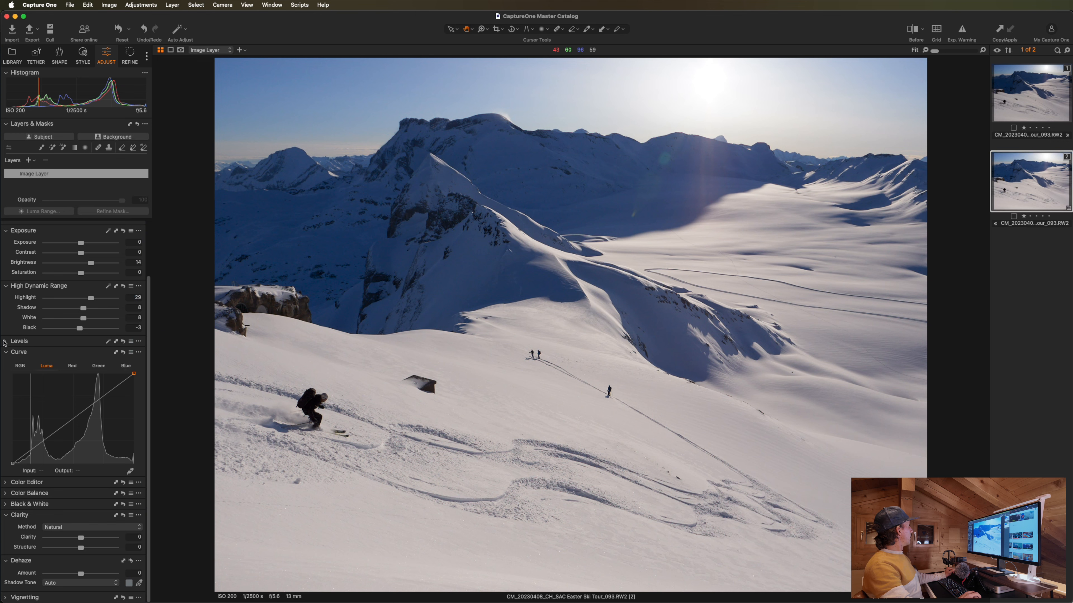
- Set the RGB Levels input black point to 6 and white point to 247, and check for clipping with the exposure warning
click(5, 342)
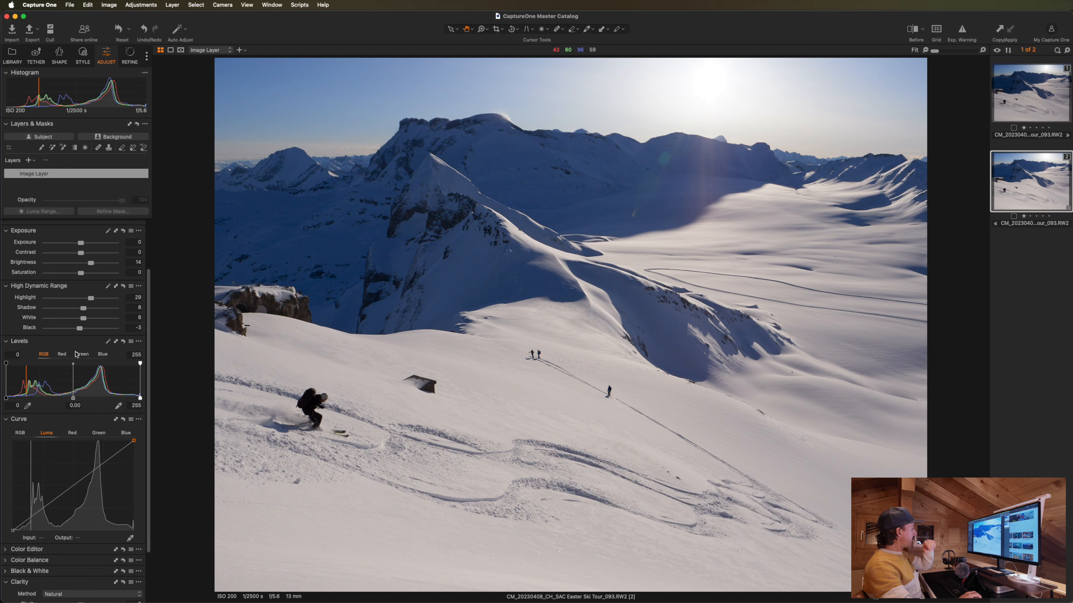
click(19, 422)
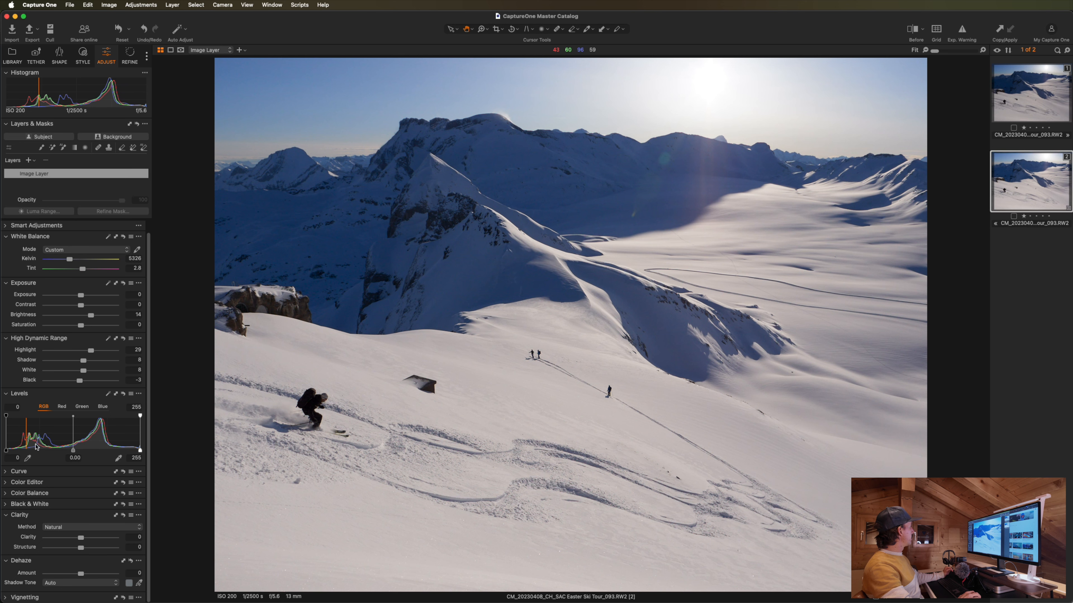
drag(6, 450, 8, 450)
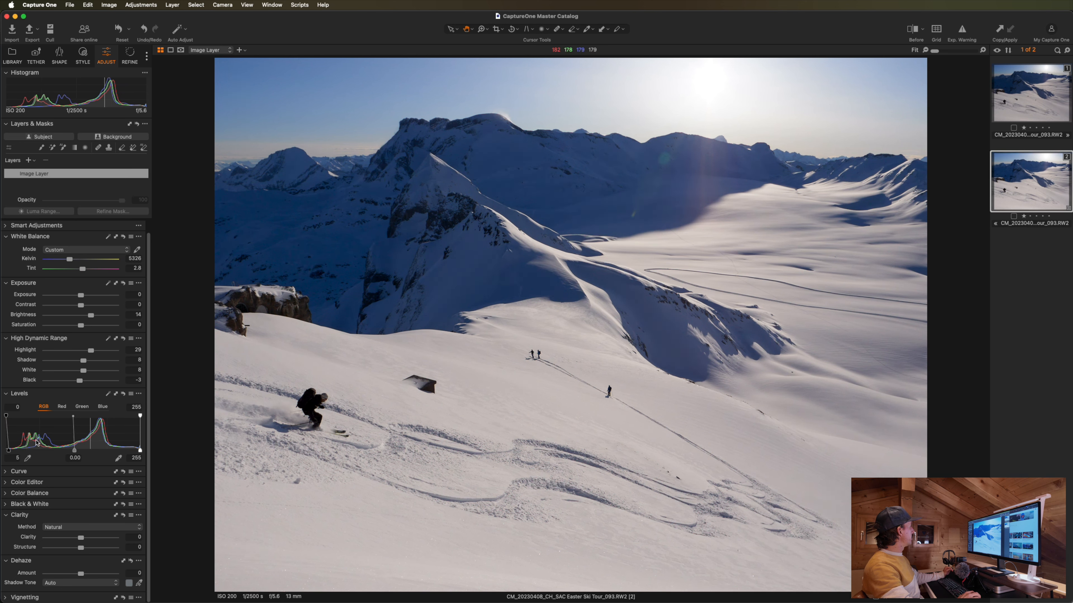
drag(8, 450, 8, 451)
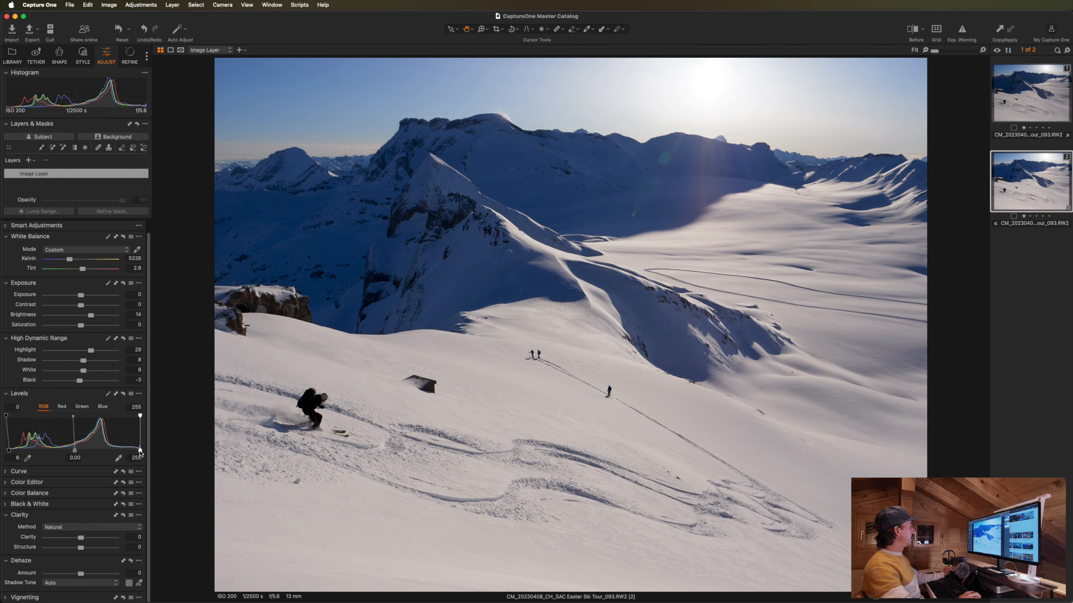
drag(141, 451, 137, 451)
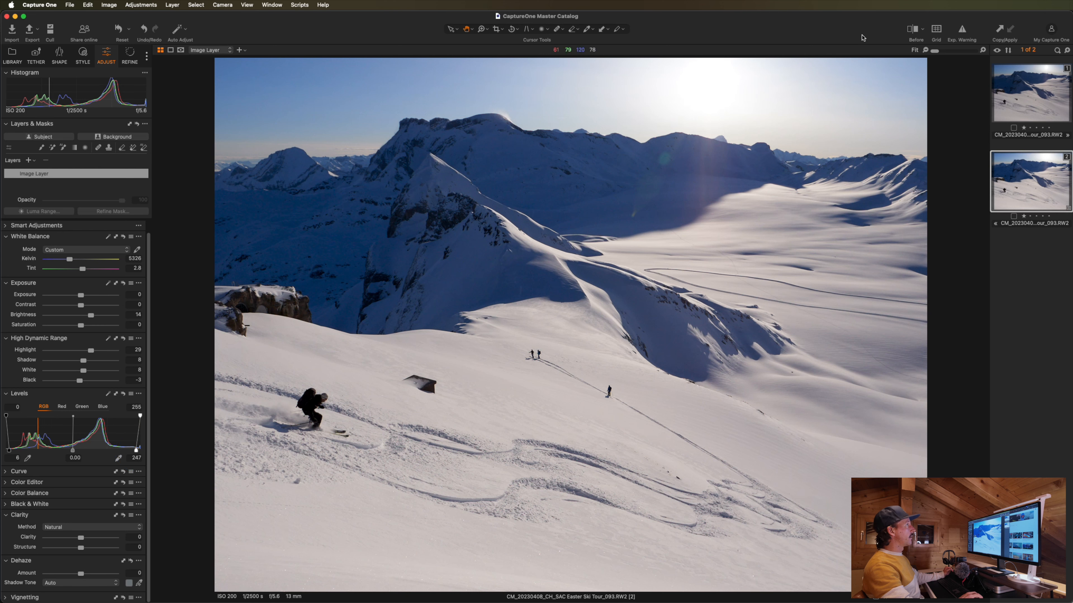
click(964, 30)
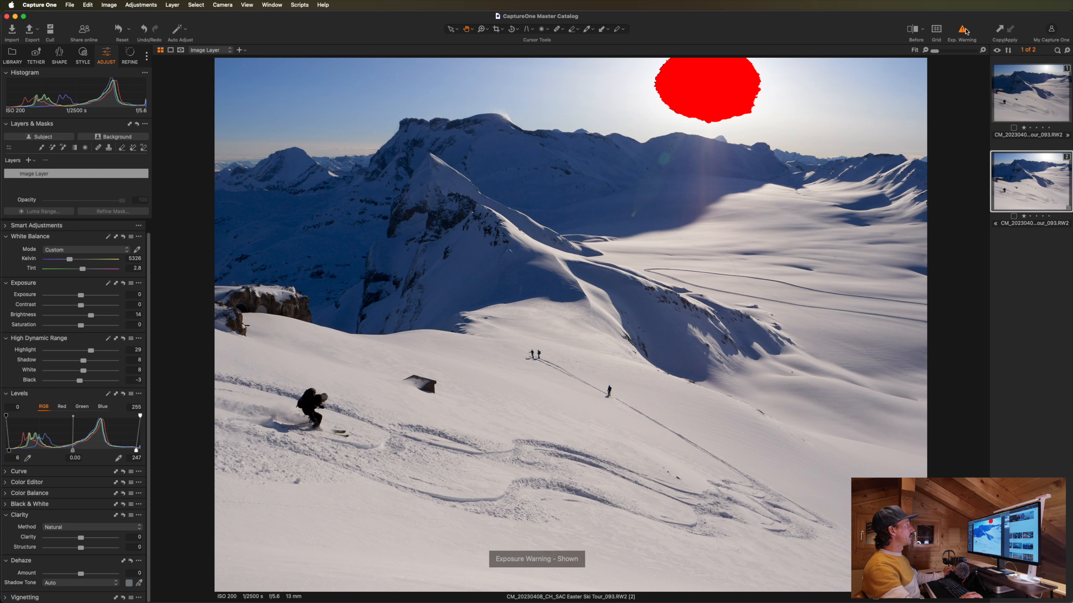
click(965, 30)
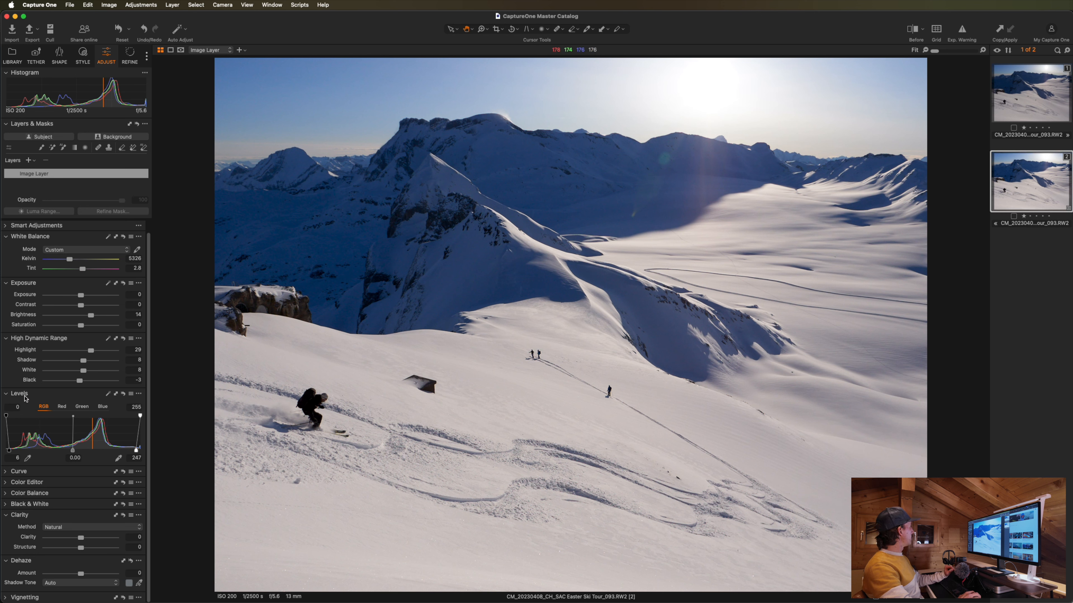
- Examine the Curve tool and the Color Editor's Basic color controls
click(19, 473)
click(21, 472)
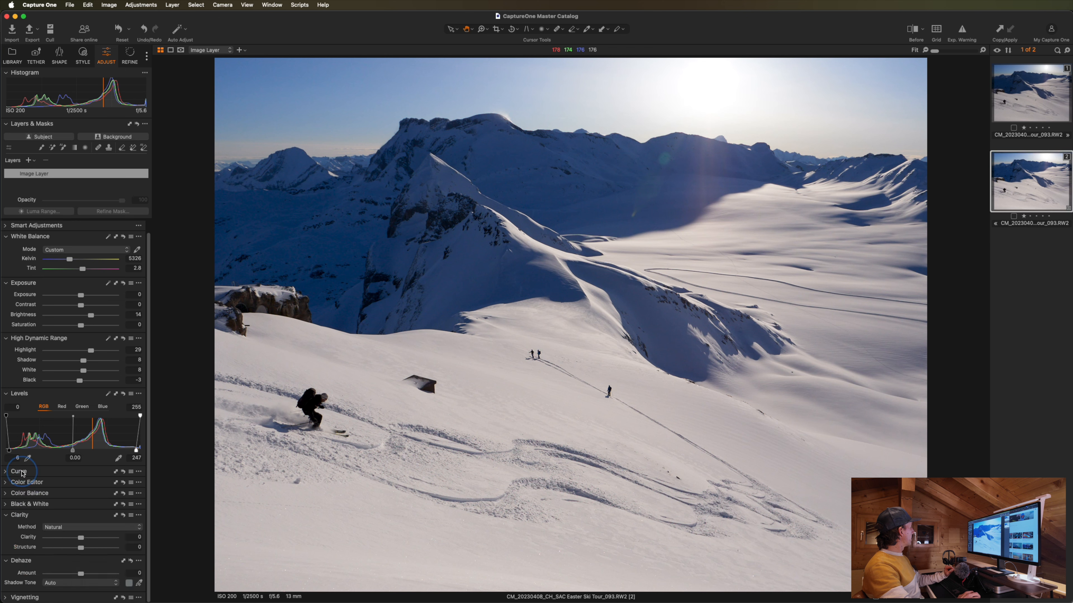
click(40, 483)
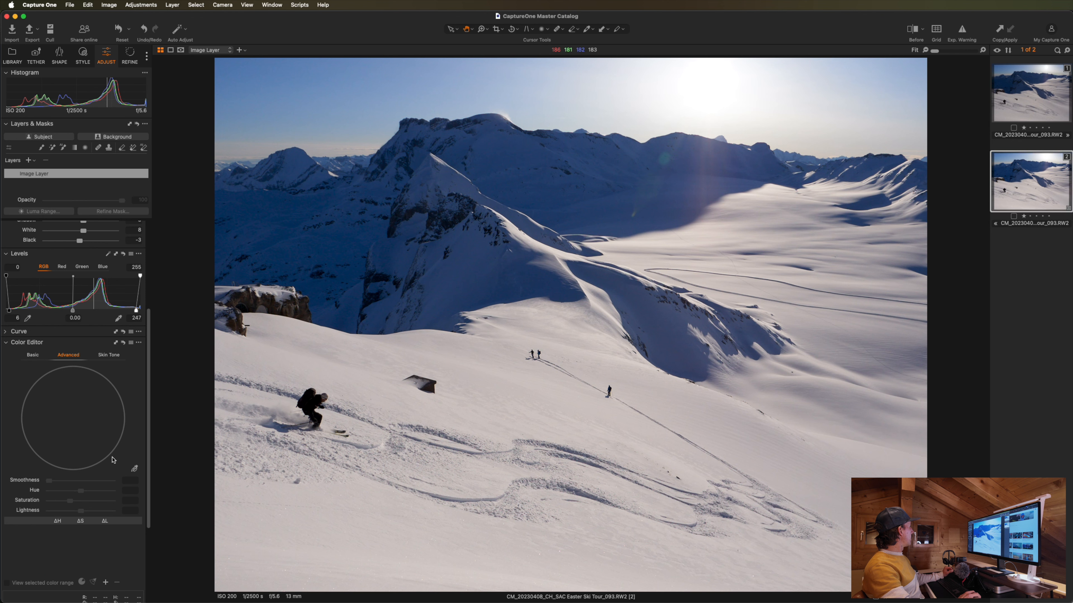
click(34, 356)
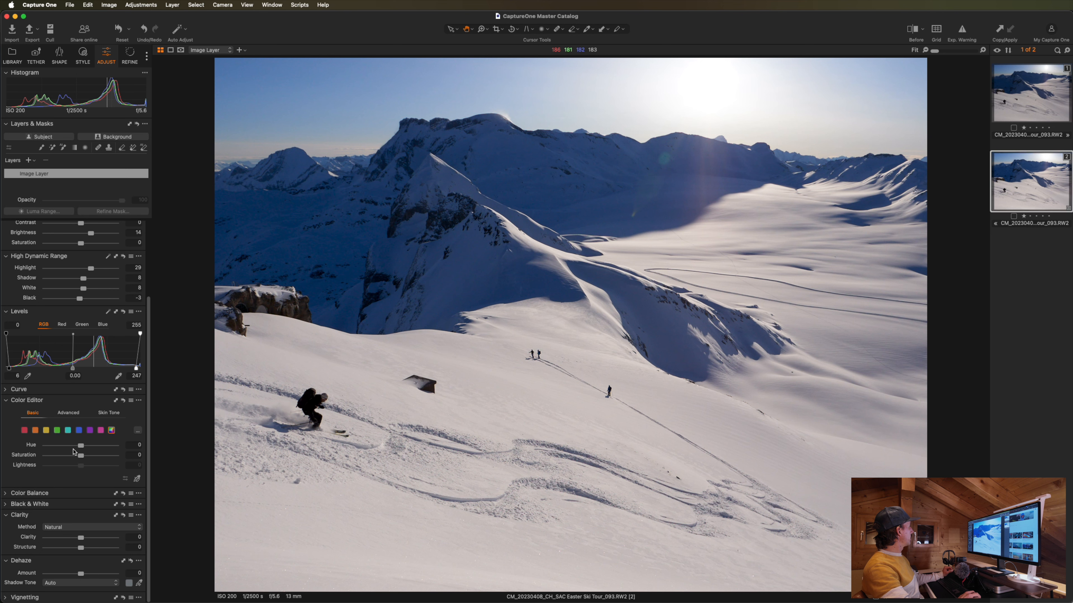
- Try an Advanced Color Editor adjustment on the shadowed mountain's blue with the selected color range shown, and delete that color selection
click(69, 413)
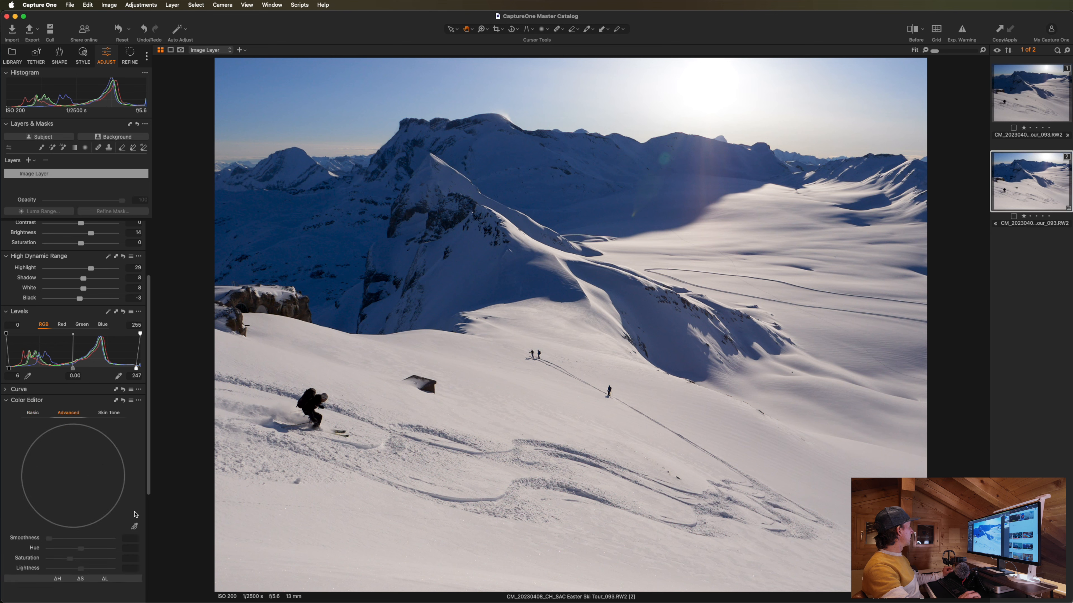
click(135, 528)
scroll(137, 532, down, 2)
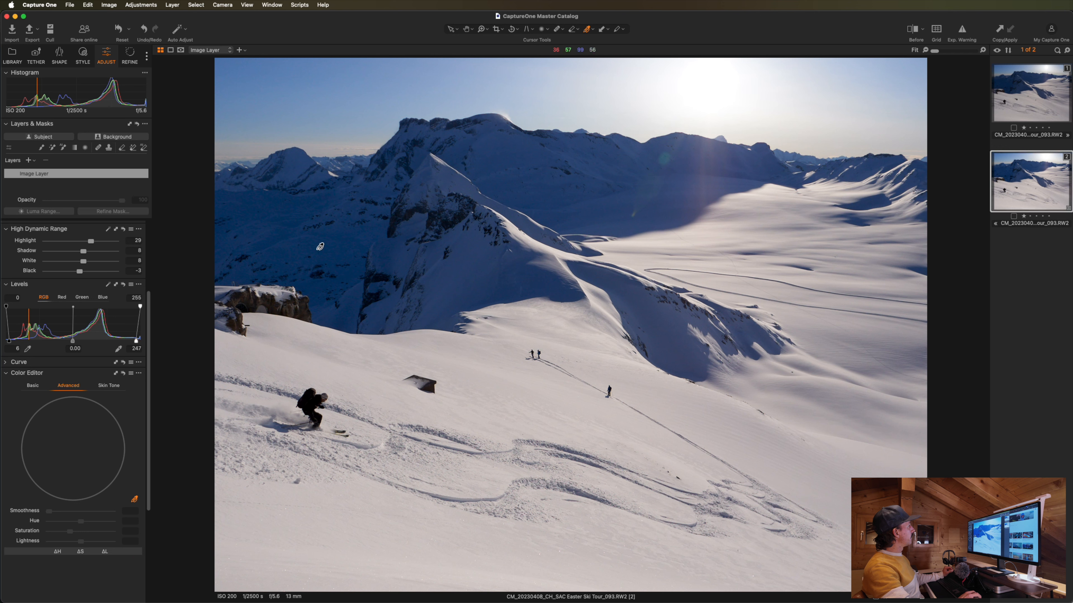
click(336, 243)
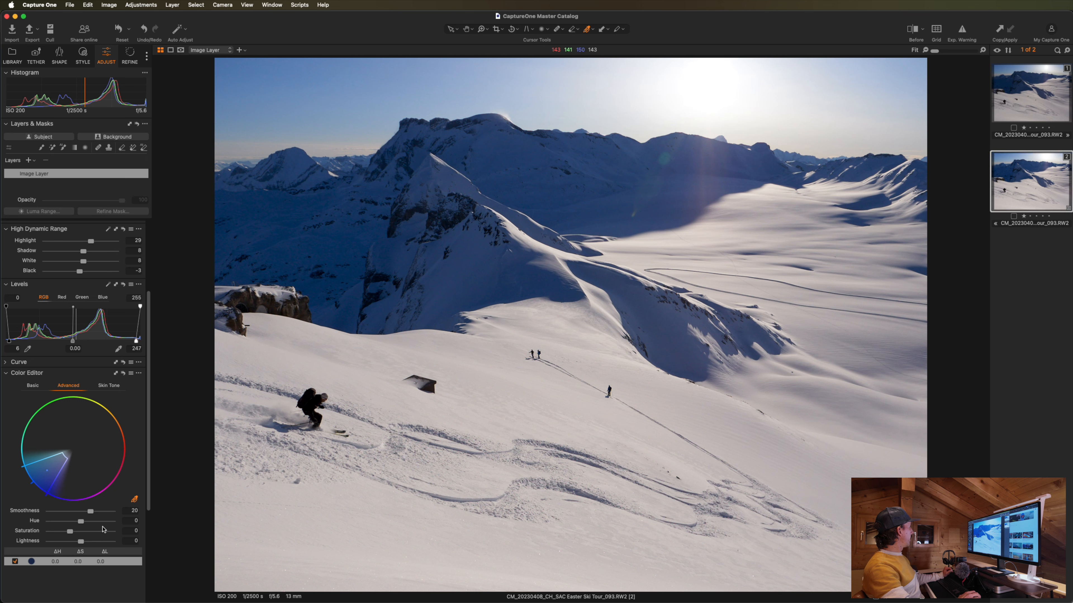
scroll(112, 529, down, 5)
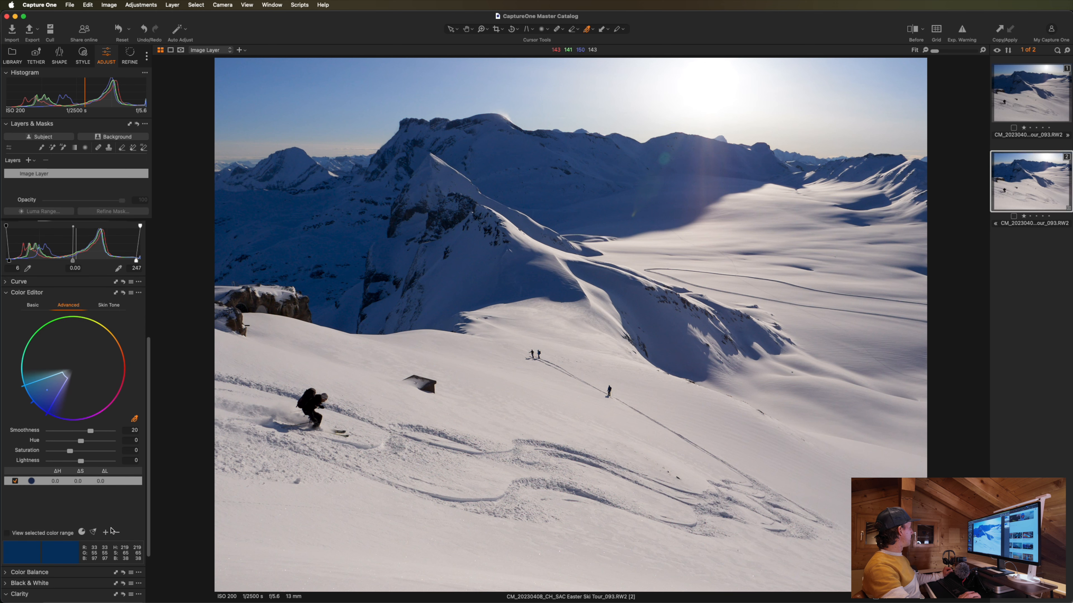
click(8, 533)
mouse_move(81, 442)
mouse_down()
mouse_move(72, 446)
mouse_move(84, 461)
mouse_up()
double_click(72, 445)
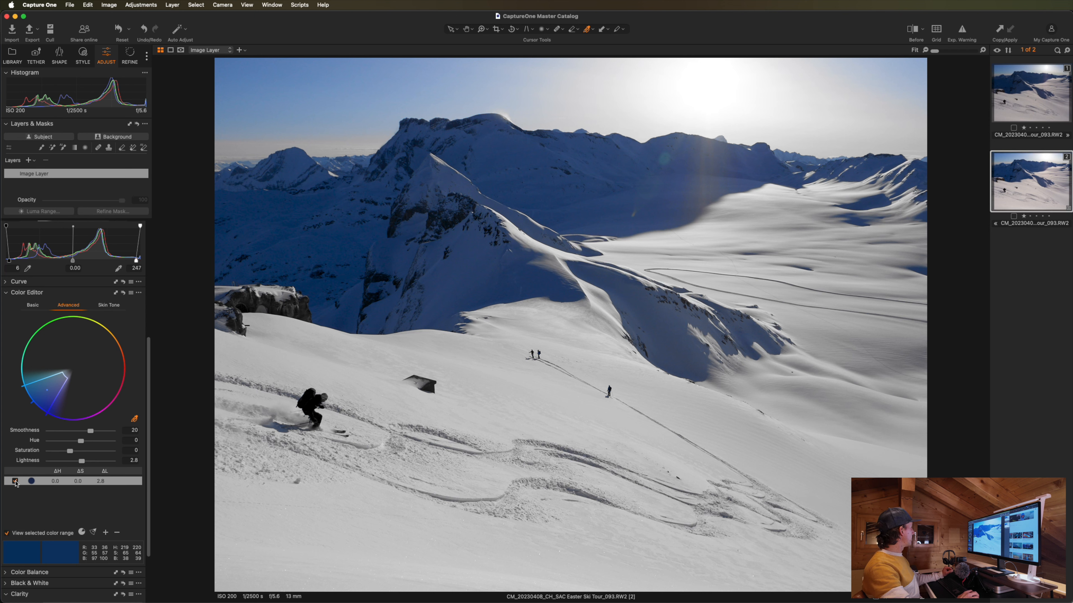
key(BackSpace)
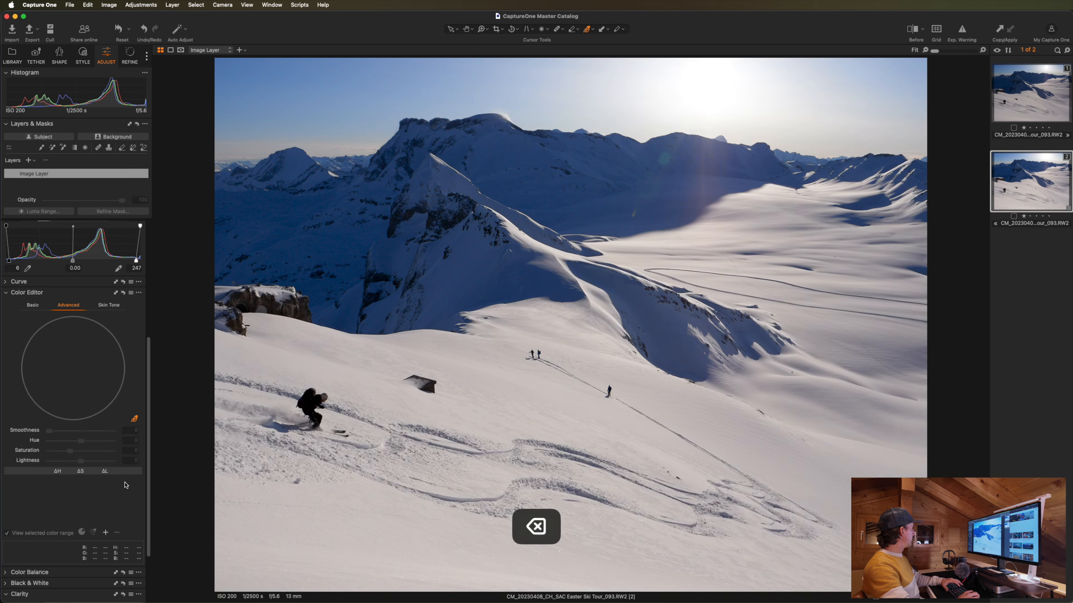
click(27, 293)
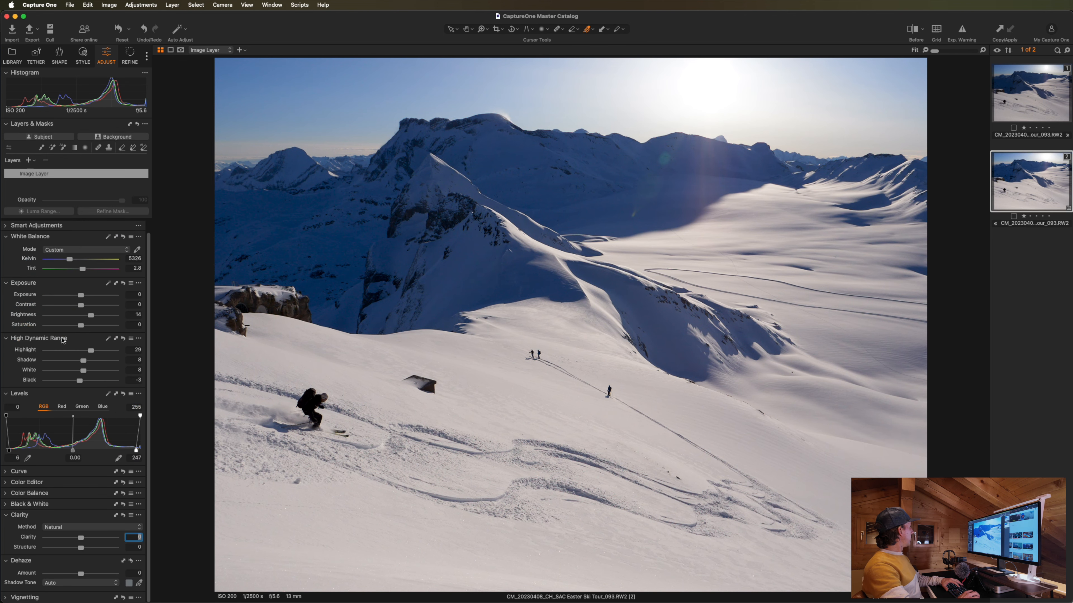
- Tint the shadows slightly blue in Color Balance and darken them slightly
click(38, 492)
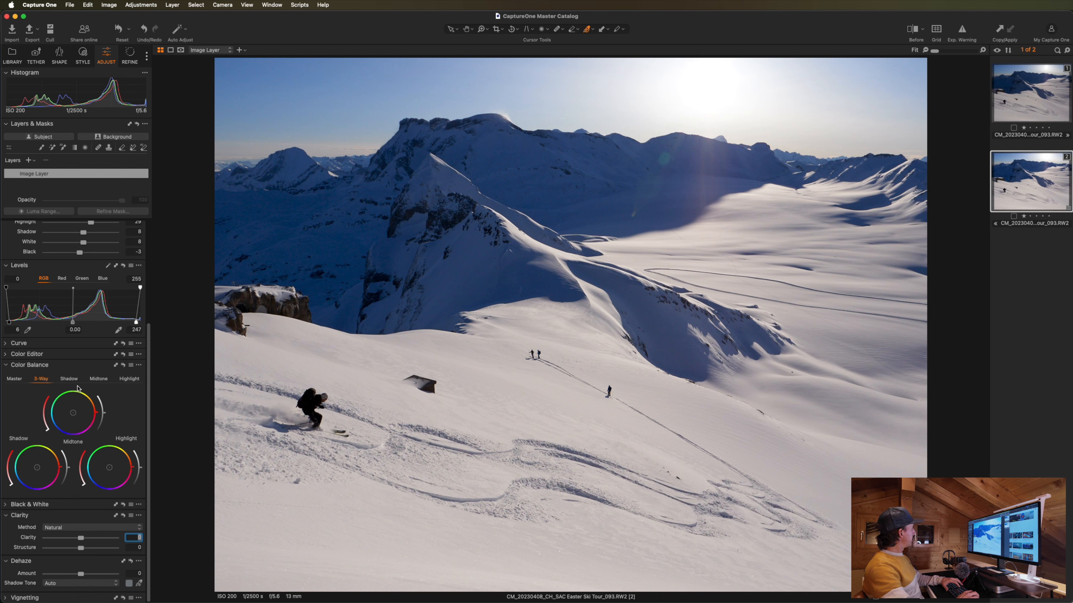
click(70, 379)
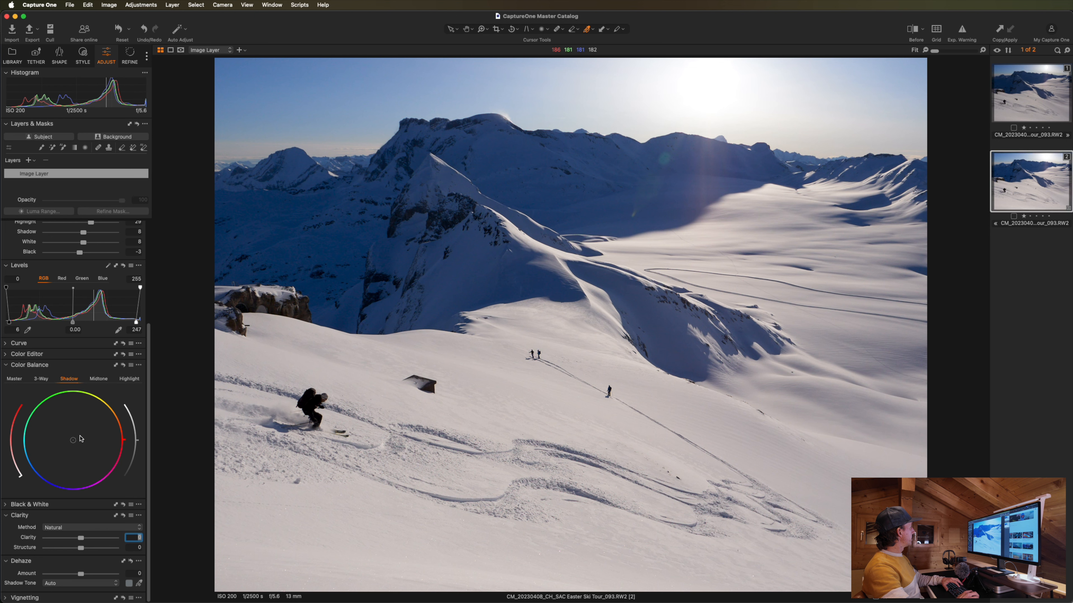
click(125, 443)
mouse_move(124, 443)
mouse_down()
mouse_move(42, 490)
mouse_move(35, 470)
mouse_move(20, 476)
mouse_move(12, 412)
mouse_move(20, 475)
mouse_up()
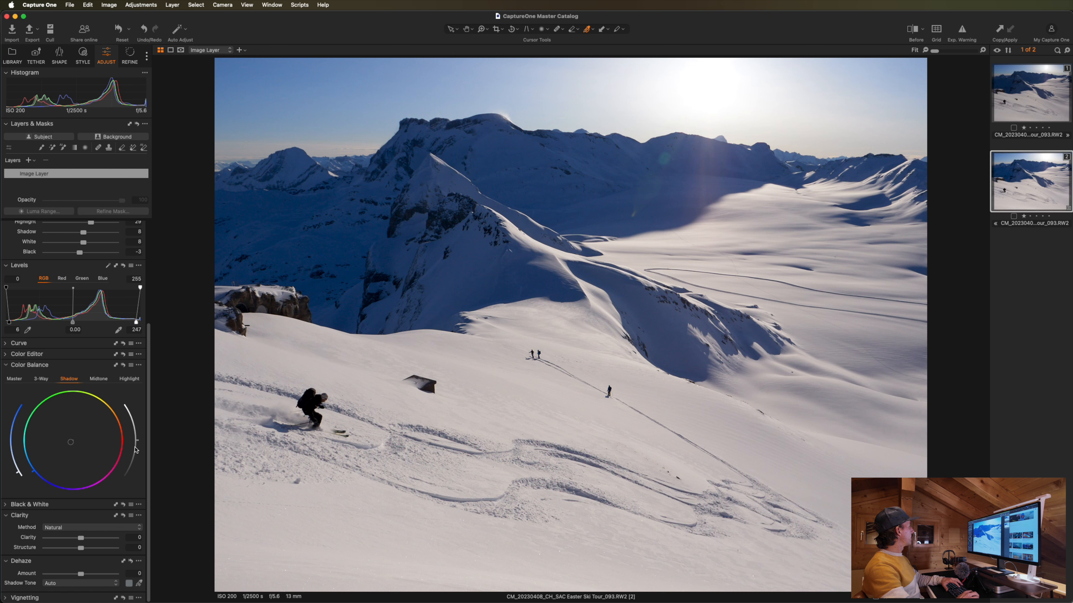
drag(139, 443, 139, 451)
- Tint the highlights warm orange in Color Balance, brighten them slightly, and compare with the color balance temporarily reset
click(126, 379)
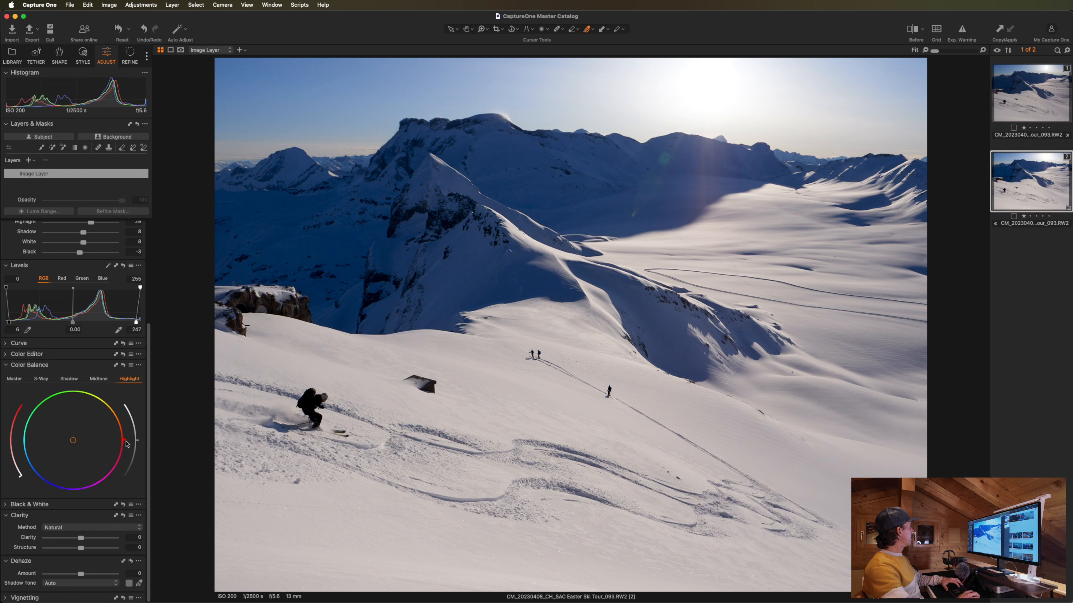
drag(125, 442, 126, 415)
click(22, 478)
mouse_move(21, 478)
mouse_down()
mouse_move(13, 448)
mouse_move(21, 476)
mouse_move(16, 455)
mouse_move(21, 462)
mouse_up()
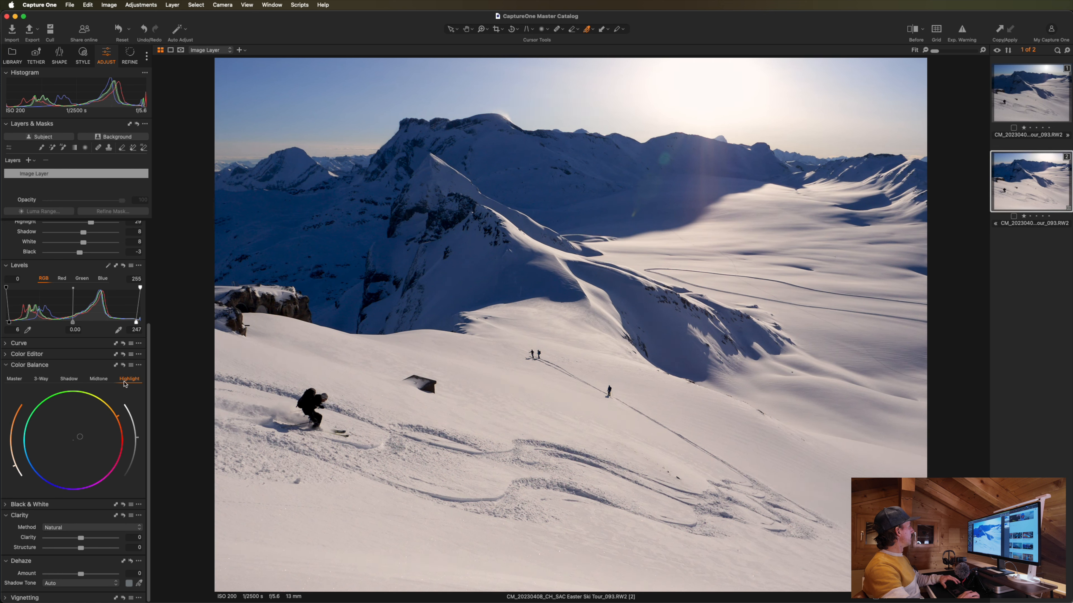
key(alt)
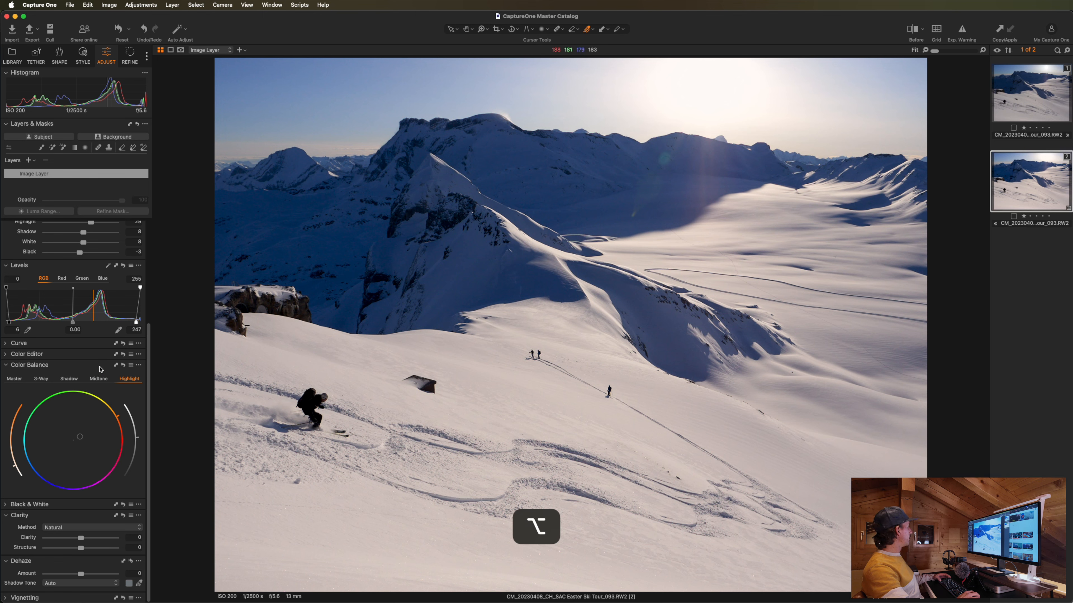
alt+click(123, 366)
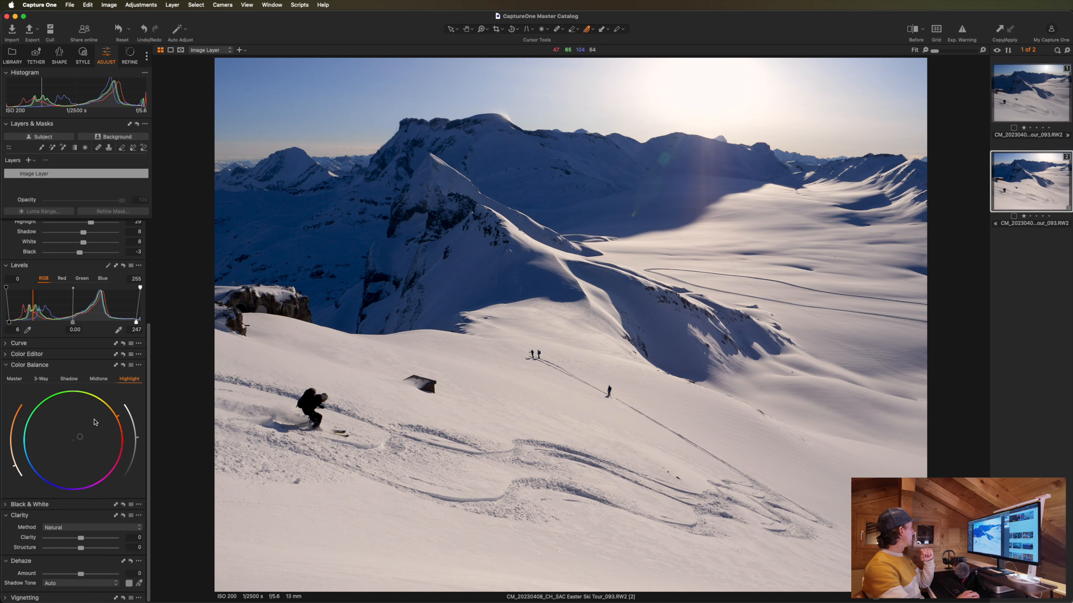
- Turn off the Color Editor's color picker and collapse the Color Editor
click(37, 355)
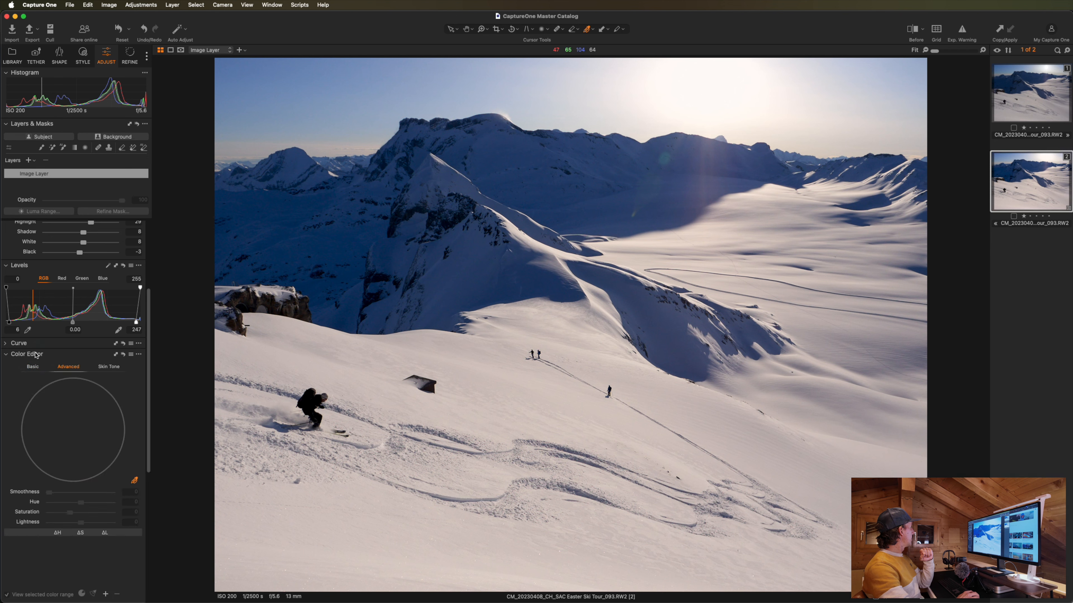
click(133, 481)
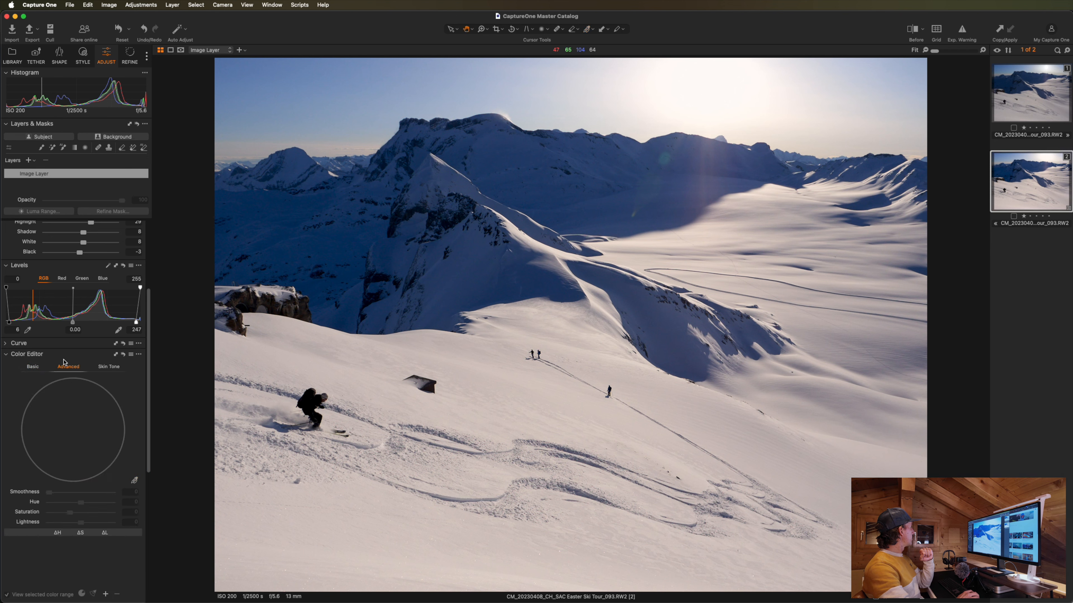
click(40, 354)
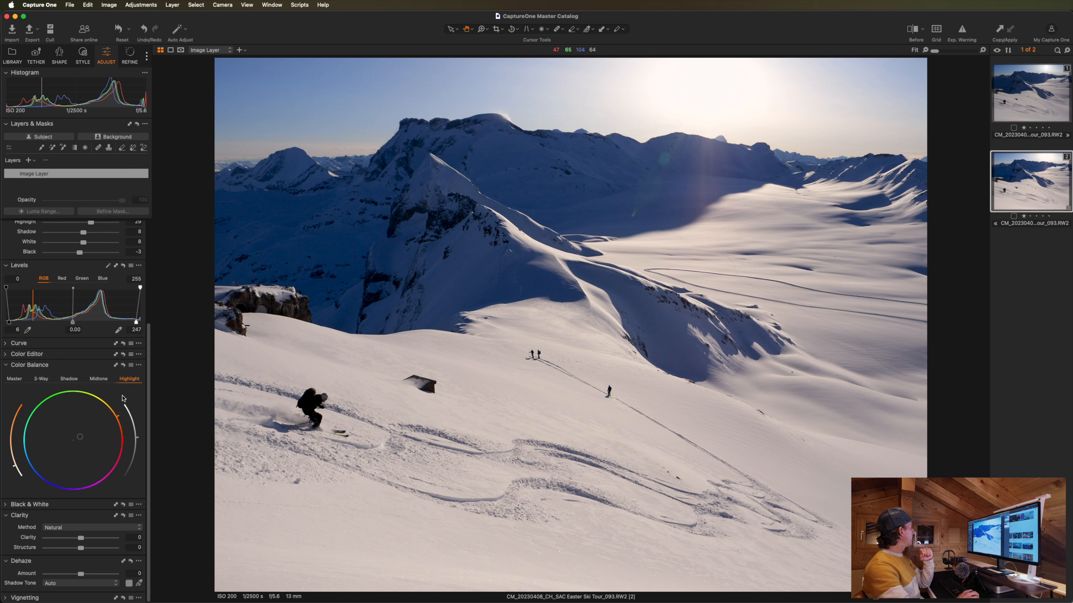
- Inspecting the ski tourers at 100%, try Clarity at 29, reset it, and set Structure to 20
click(540, 354)
drag(760, 277, 690, 331)
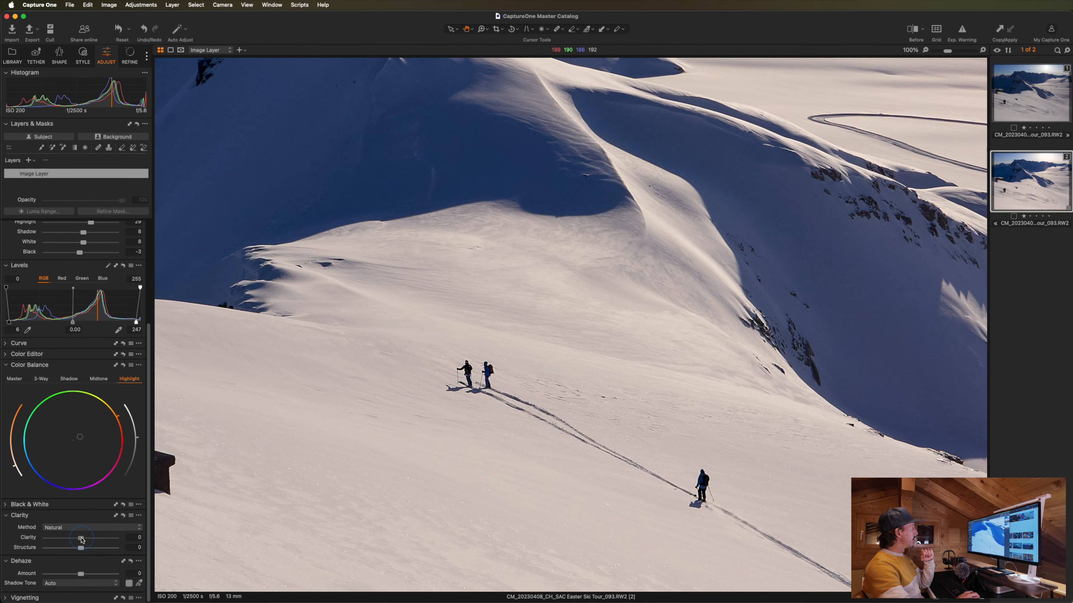
drag(81, 538, 92, 540)
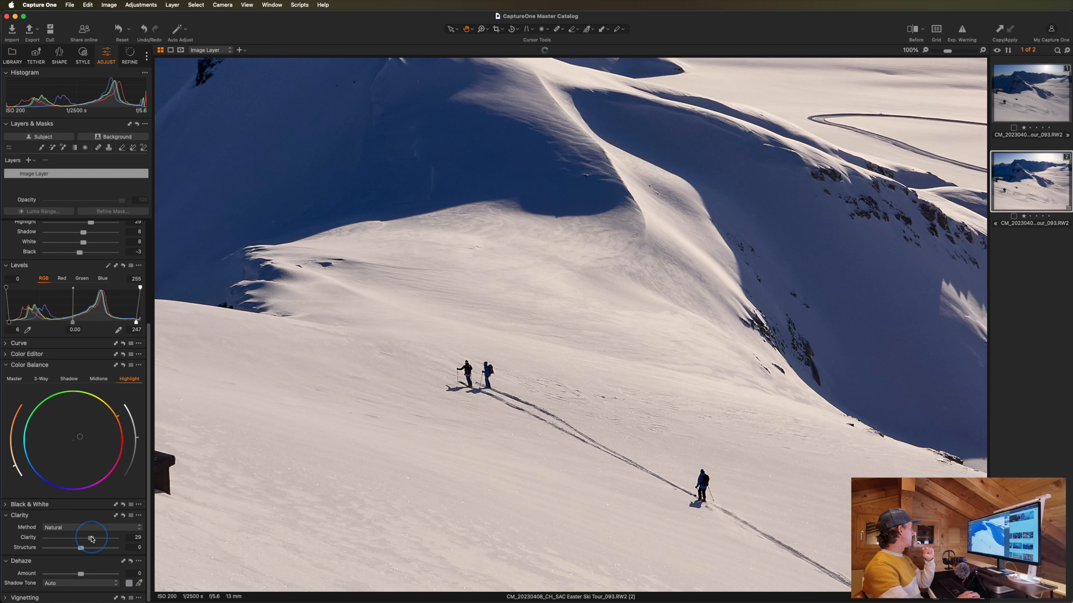
double_click(91, 539)
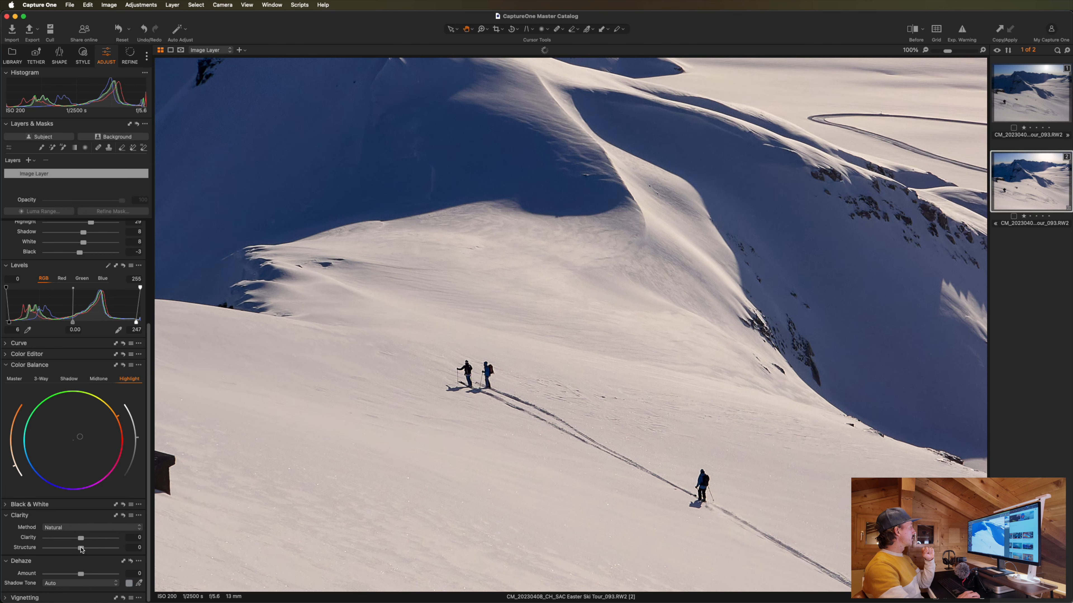
drag(82, 549, 87, 548)
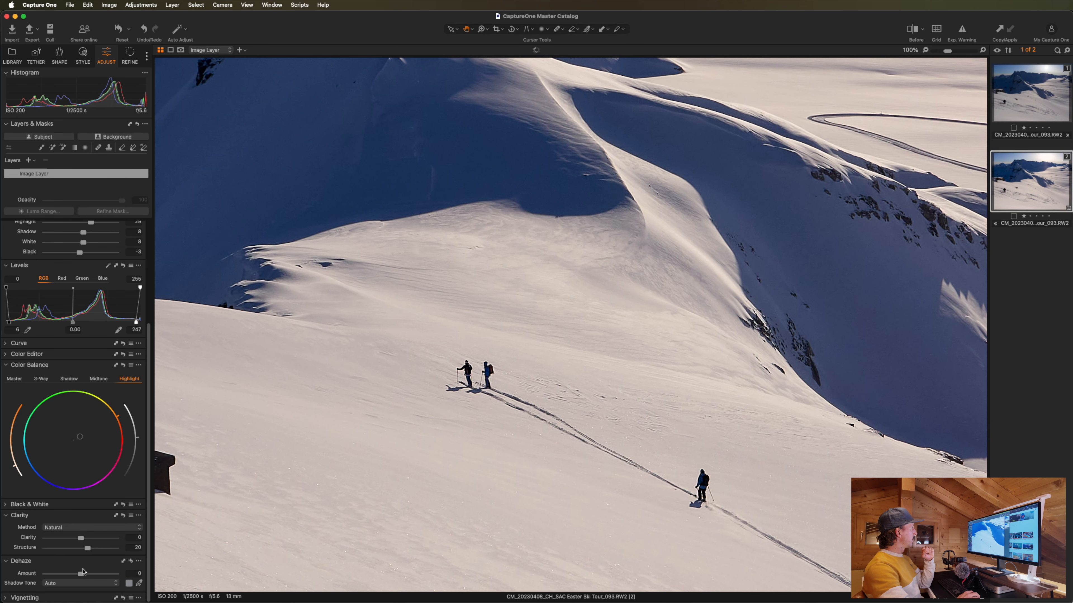
double_click(522, 468)
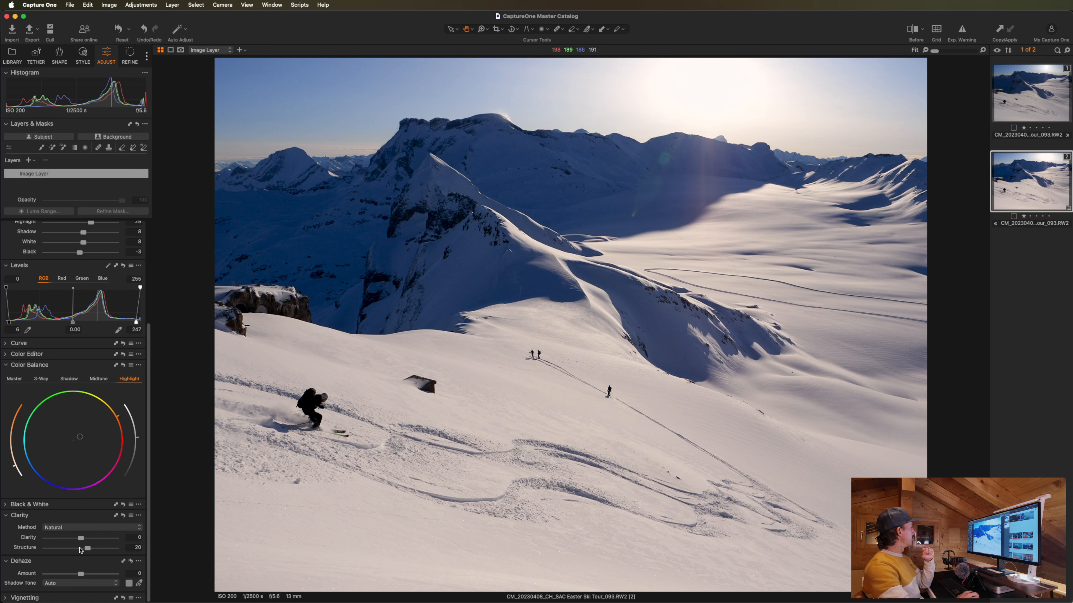
- With the whole image in view, try Clarity at 56, reset it, and set Clarity to 20
drag(82, 539, 100, 540)
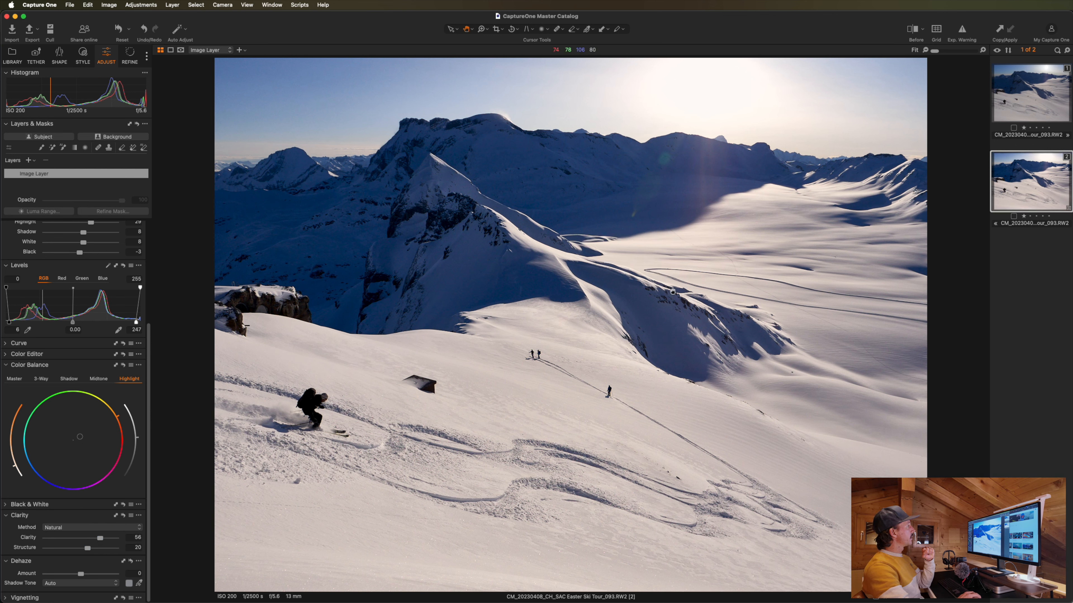
double_click(100, 539)
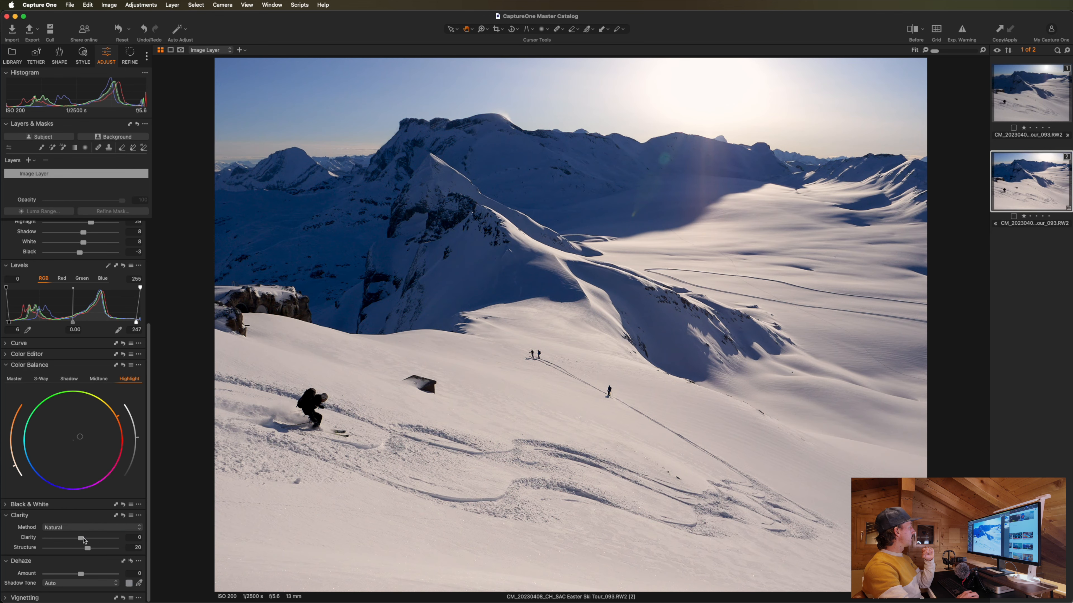
drag(83, 540, 88, 540)
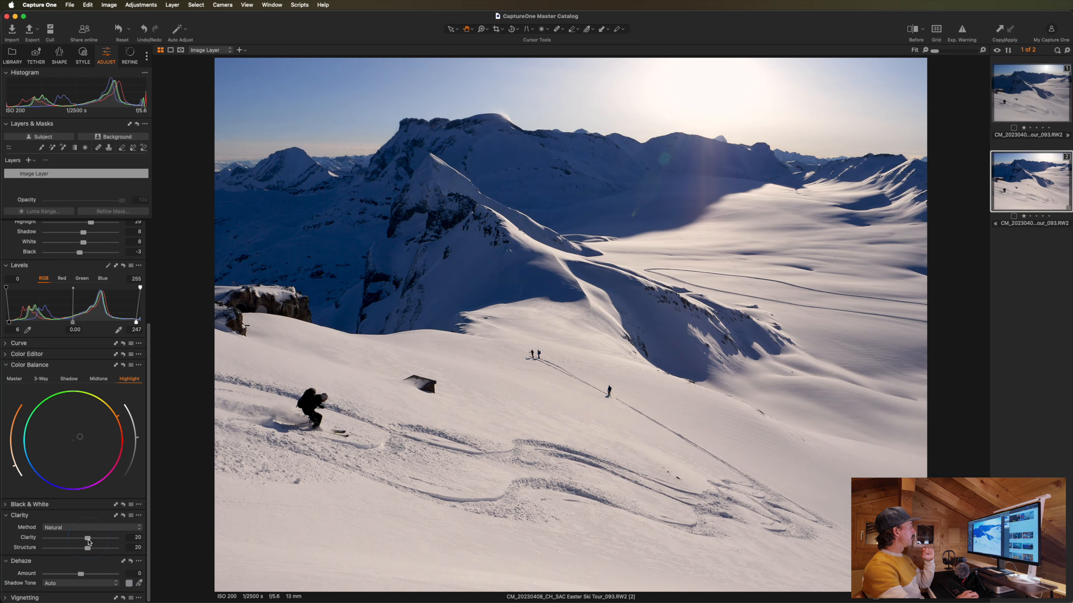
- Compare the image with the Clarity adjustments temporarily reset
key(alt)
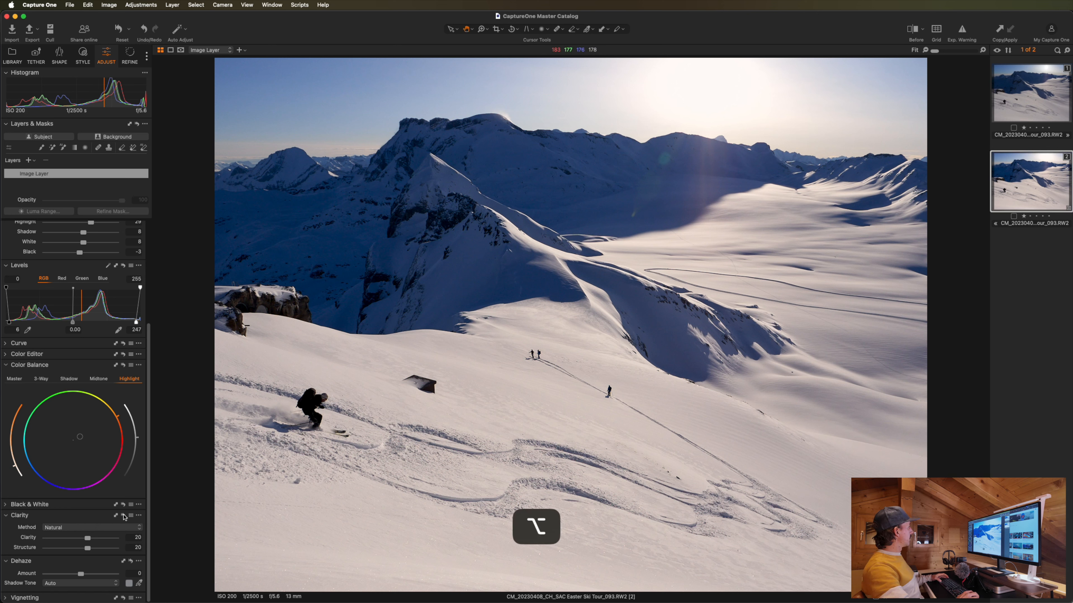
alt+click(124, 516)
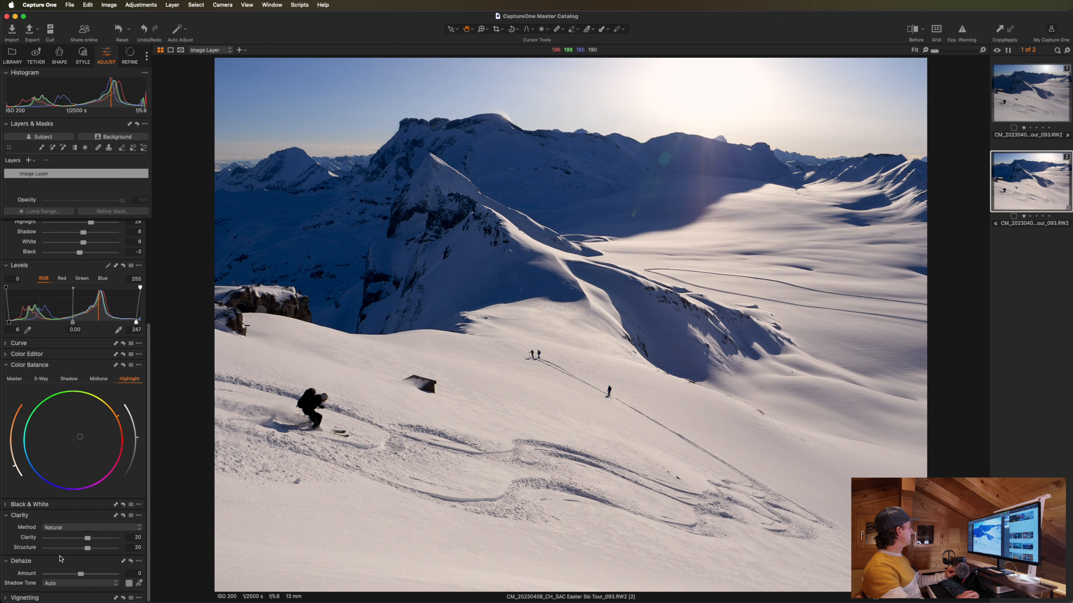
- Warm the image slightly by setting the white balance Kelvin to 5397
scroll(80, 528, up, 5)
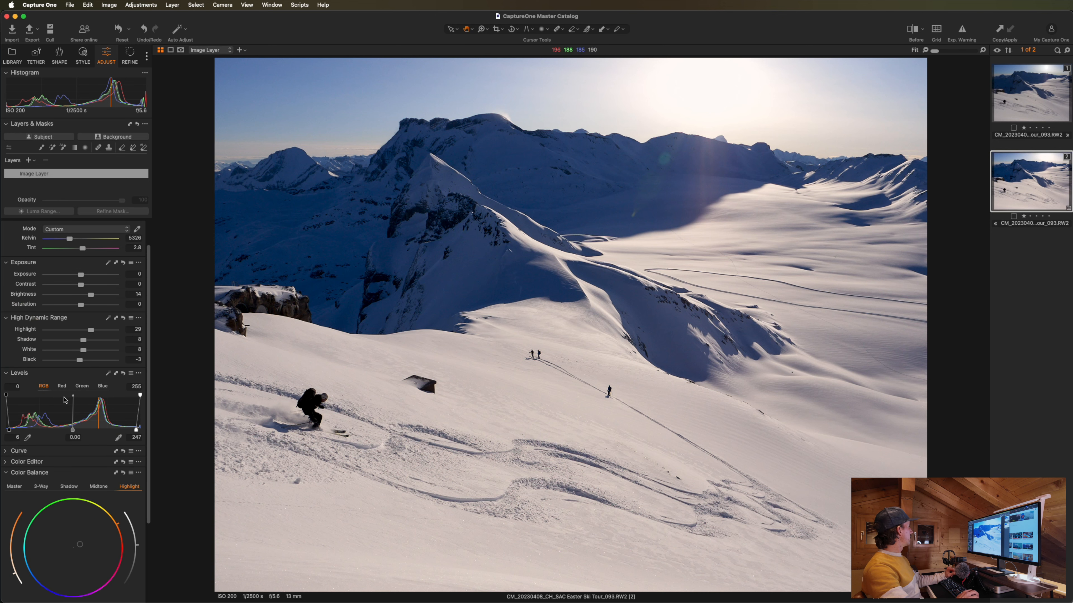
scroll(72, 394, up, 2)
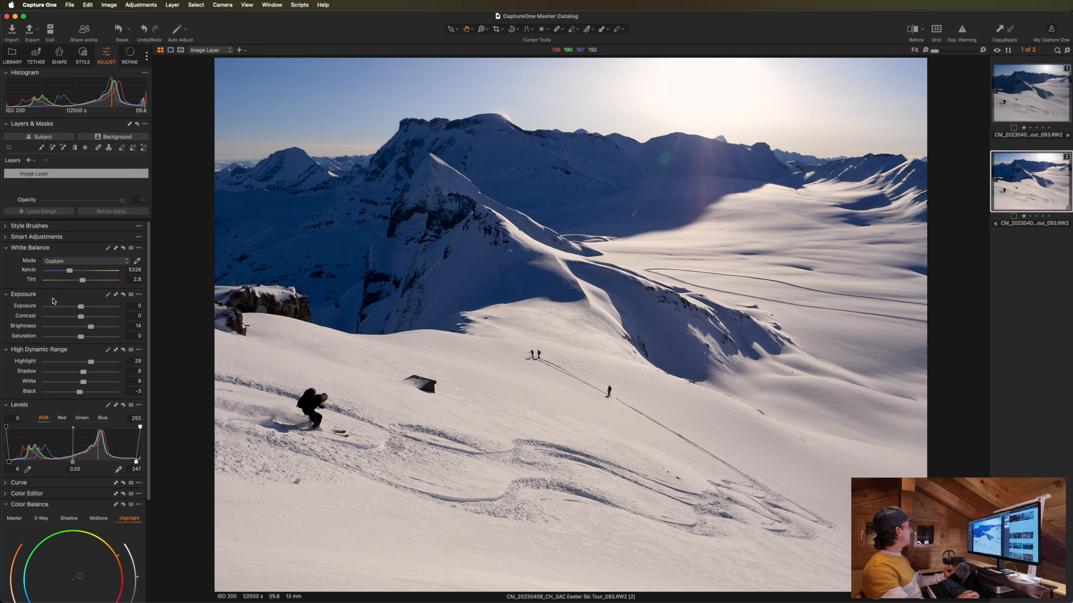
drag(70, 272, 70, 272)
- With the Refine tools open and the ski tourers at 100%, try a Sharpening Amount of 0 and undo it
click(130, 55)
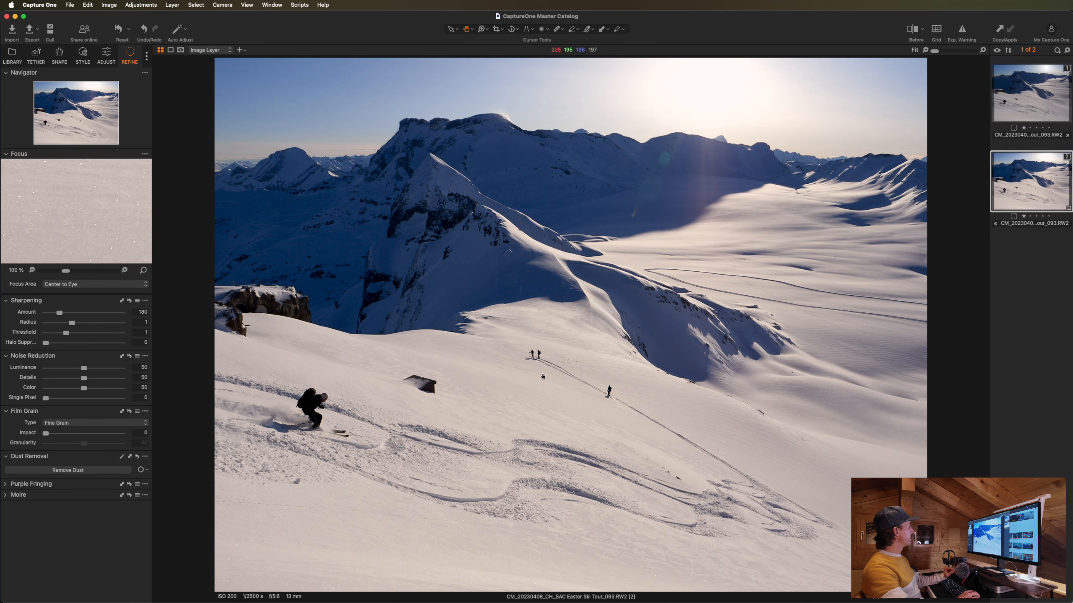
click(547, 343)
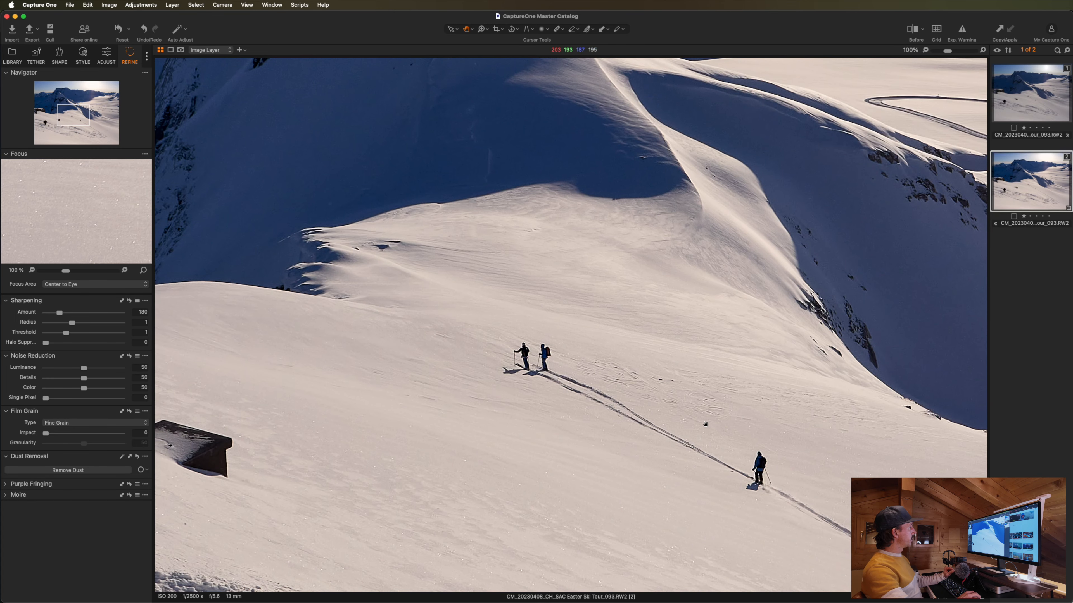
scroll(711, 301, down, 5)
drag(722, 300, 665, 340)
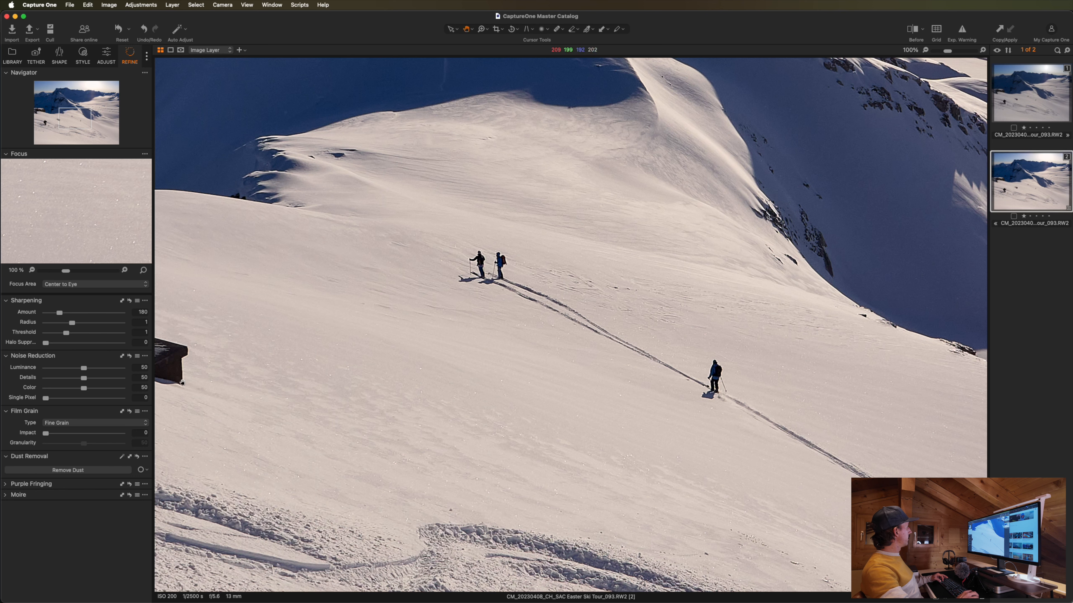
drag(61, 313, 42, 313)
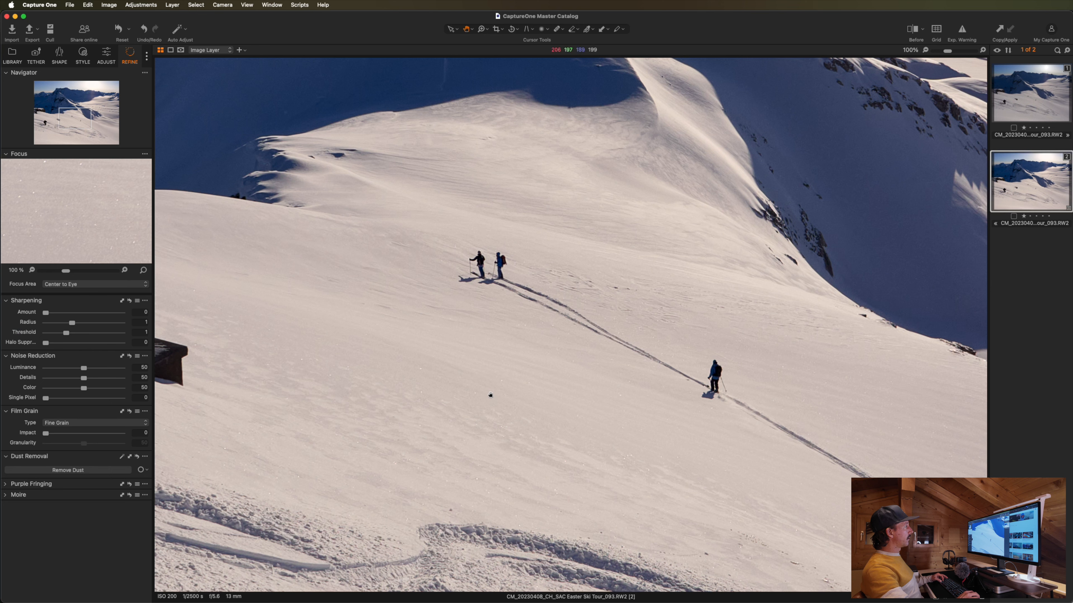
key(super+z)
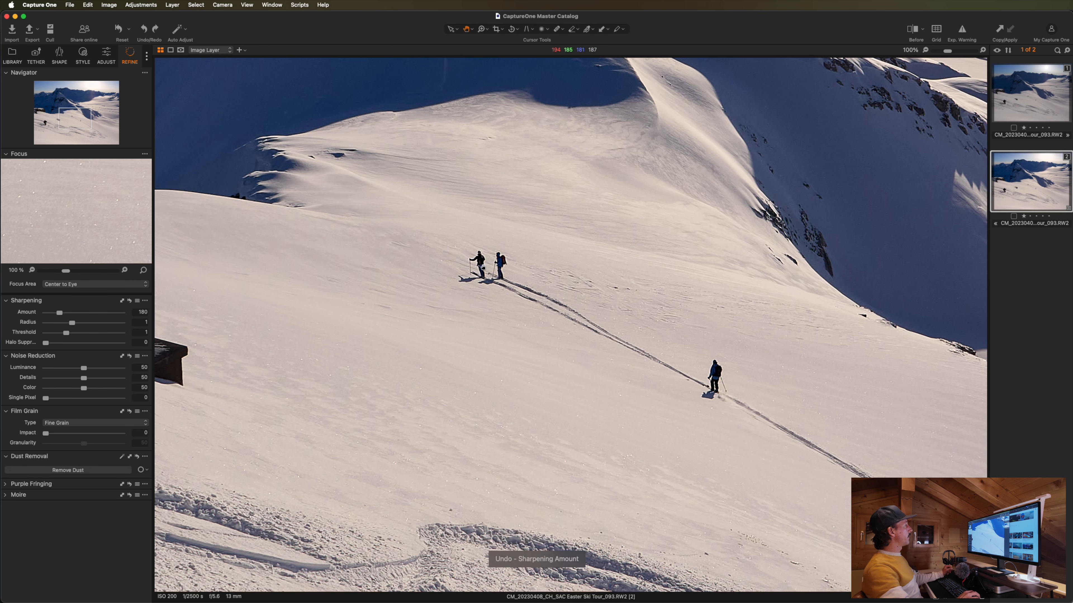
- Examine the snow slope, the distant ridges and the sky at 100% for noise, and return to the whole image
drag(678, 307, 675, 342)
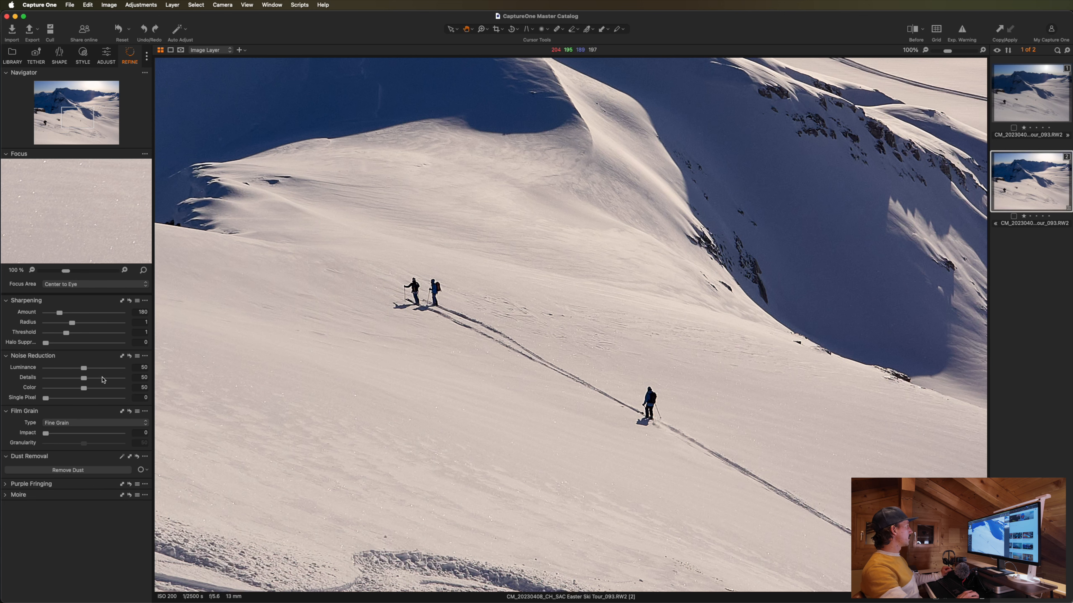
drag(549, 114, 601, 543)
drag(578, 114, 618, 403)
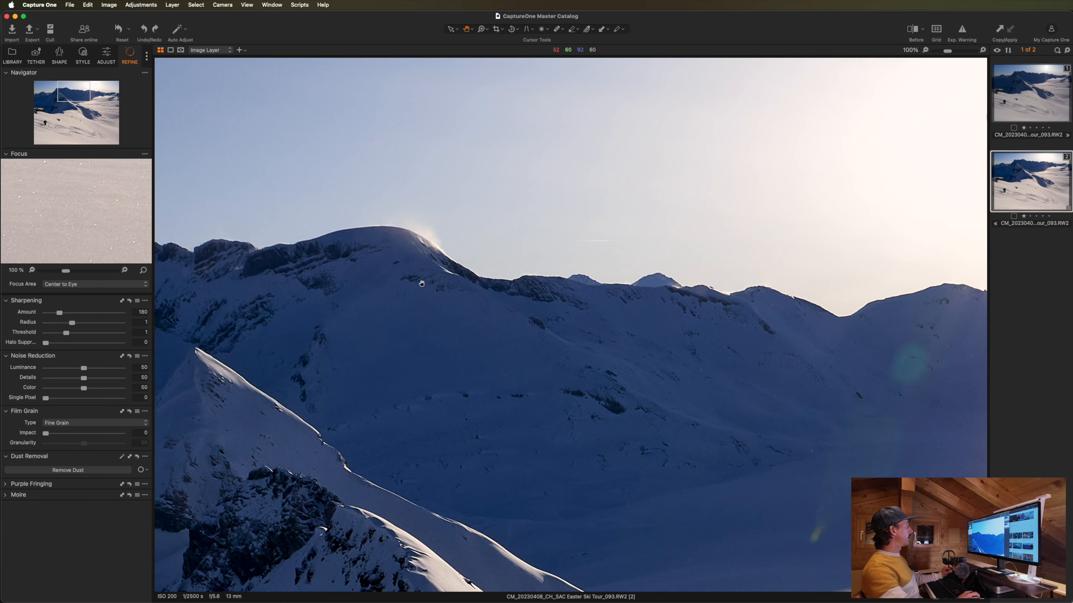
drag(421, 284, 766, 283)
drag(356, 265, 507, 264)
drag(345, 154, 484, 294)
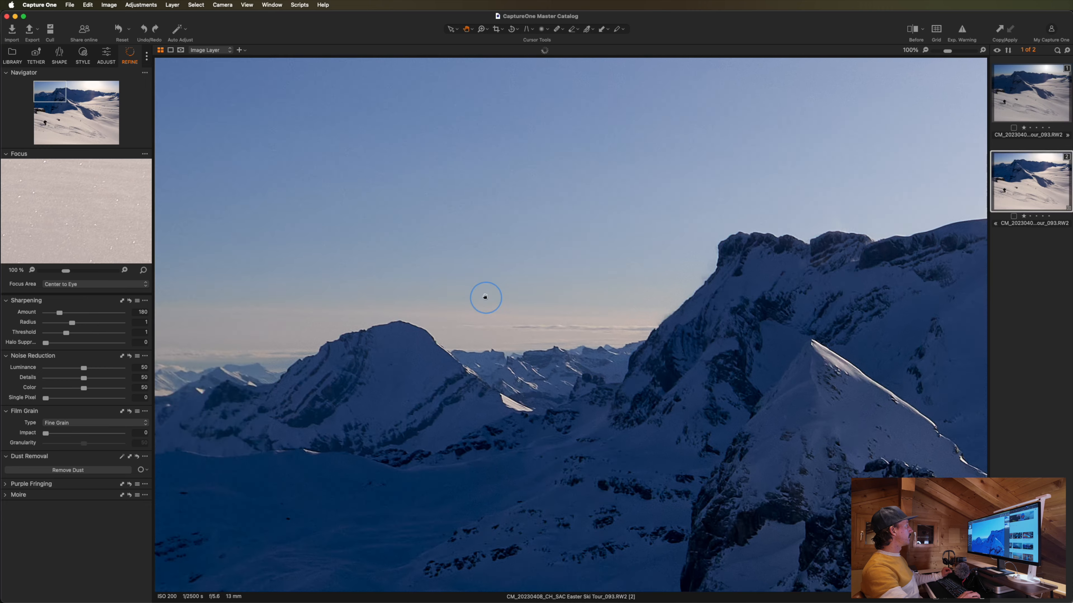
key(super+0)
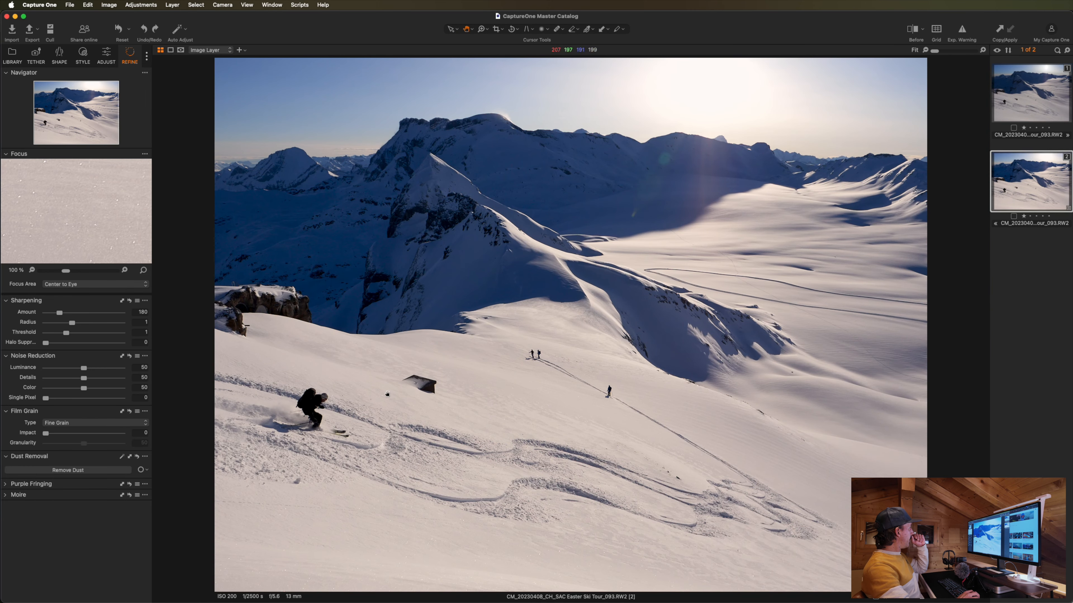
- Inspecting the shaded mountain slope at 100%, try Luminance noise reduction at 0 and undo it
double_click(472, 297)
drag(675, 235, 613, 338)
drag(657, 371, 571, 344)
drag(490, 270, 442, 472)
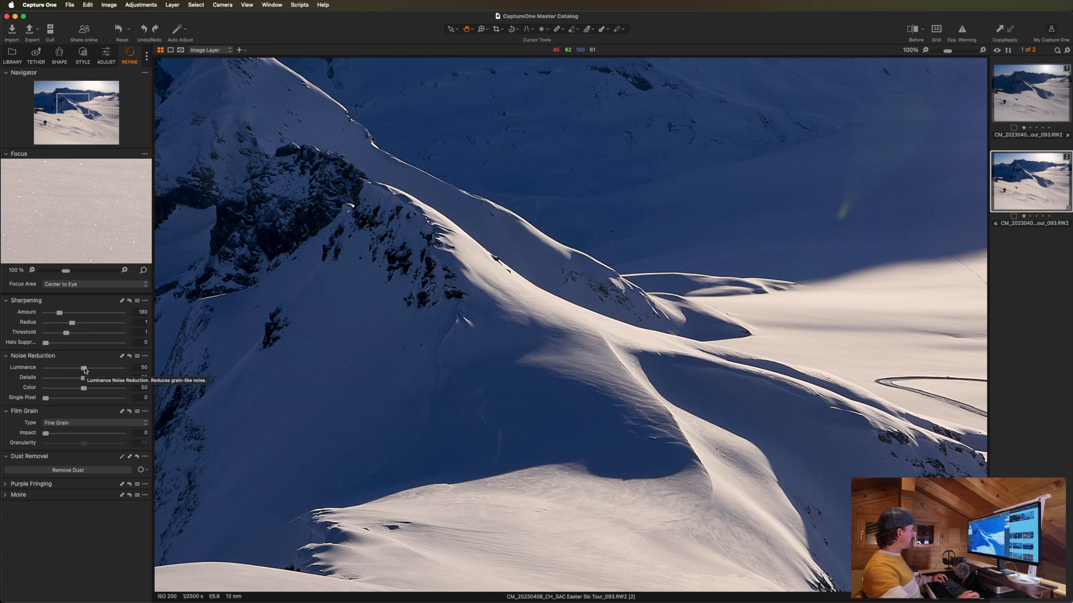
drag(84, 368, 45, 368)
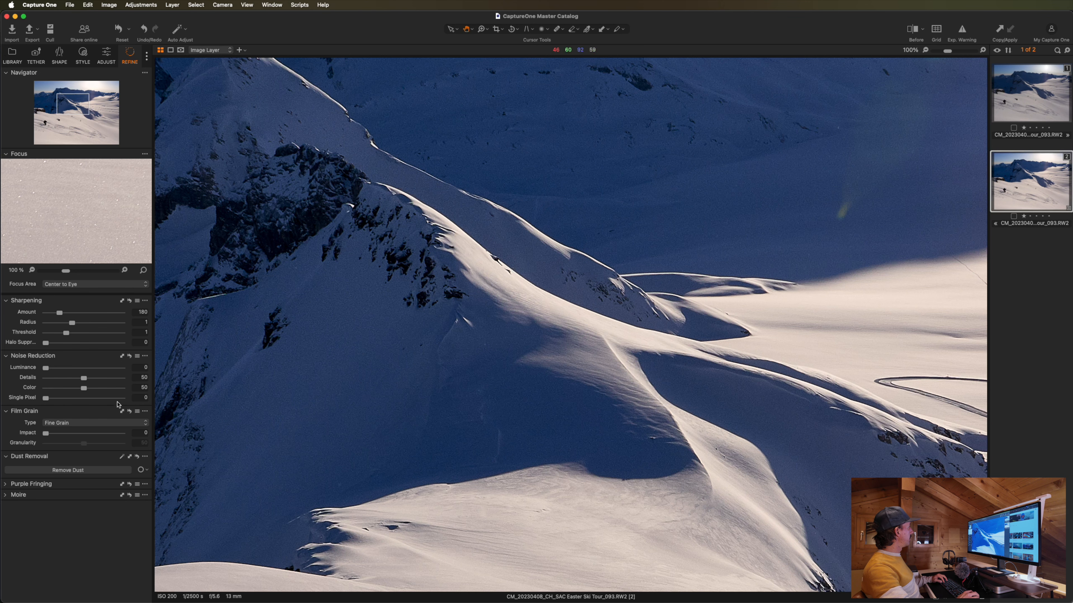
key(super+z)
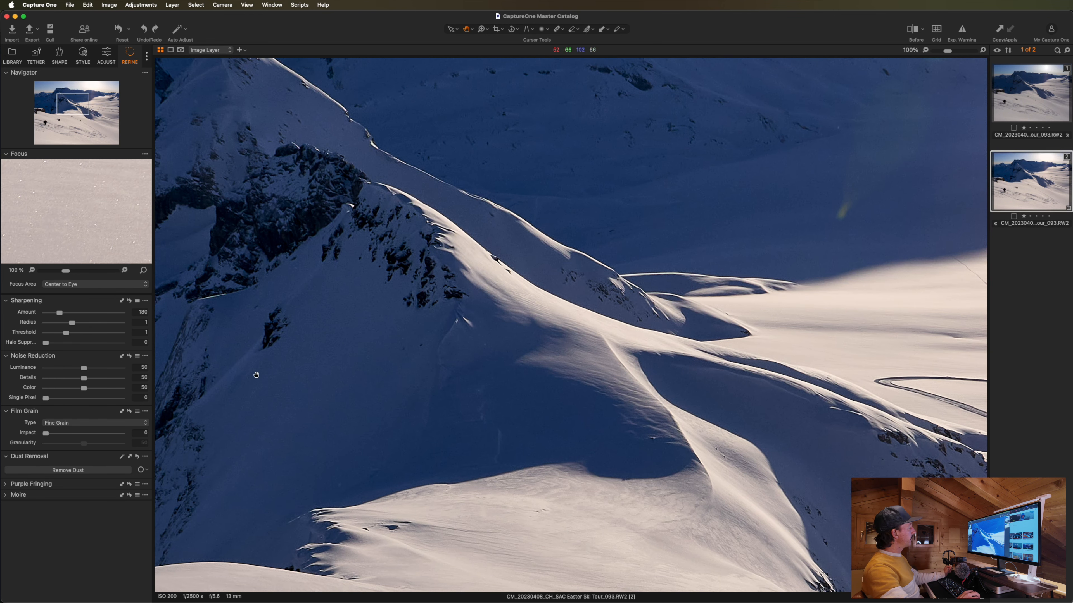
- Examine the shadowed peaks and rock faces at 100% with the restored noise reduction, and return to the whole image
drag(484, 415, 491, 256)
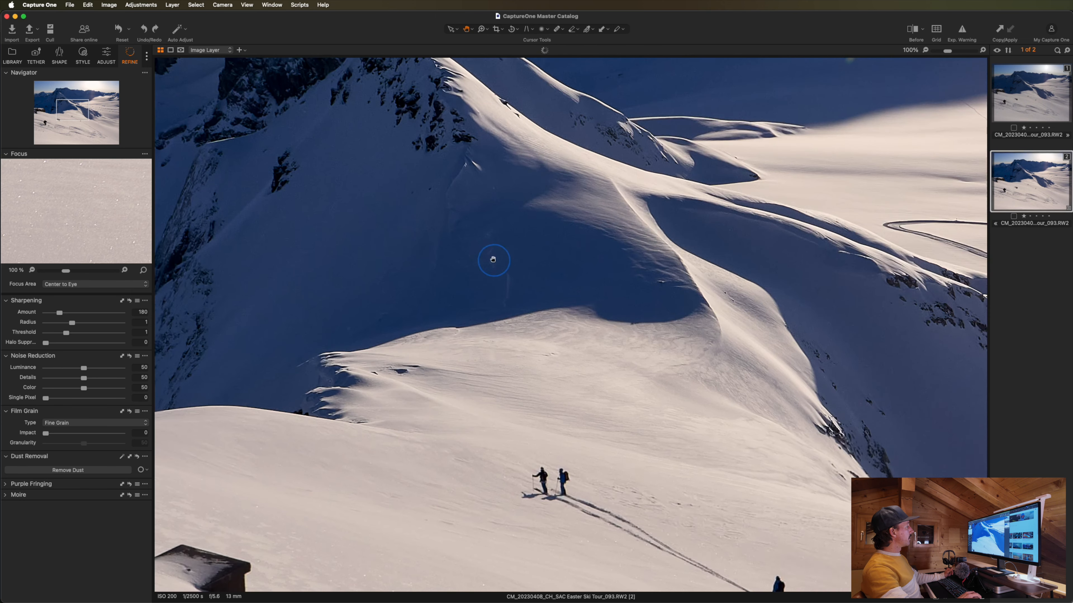
scroll(597, 263, up, 10)
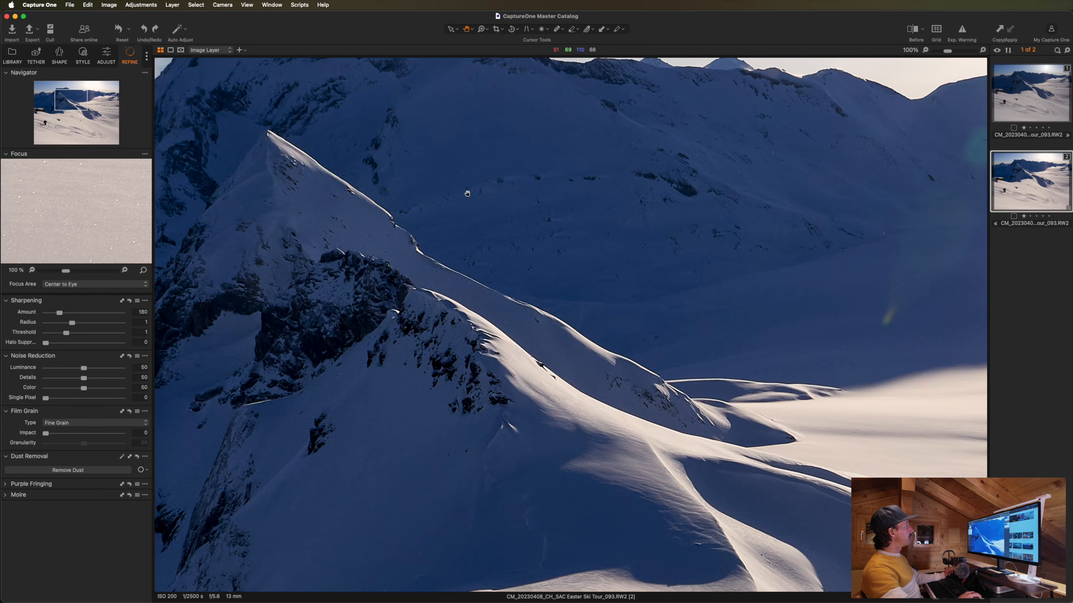
scroll(467, 193, up, 10)
scroll(667, 457, down, 8)
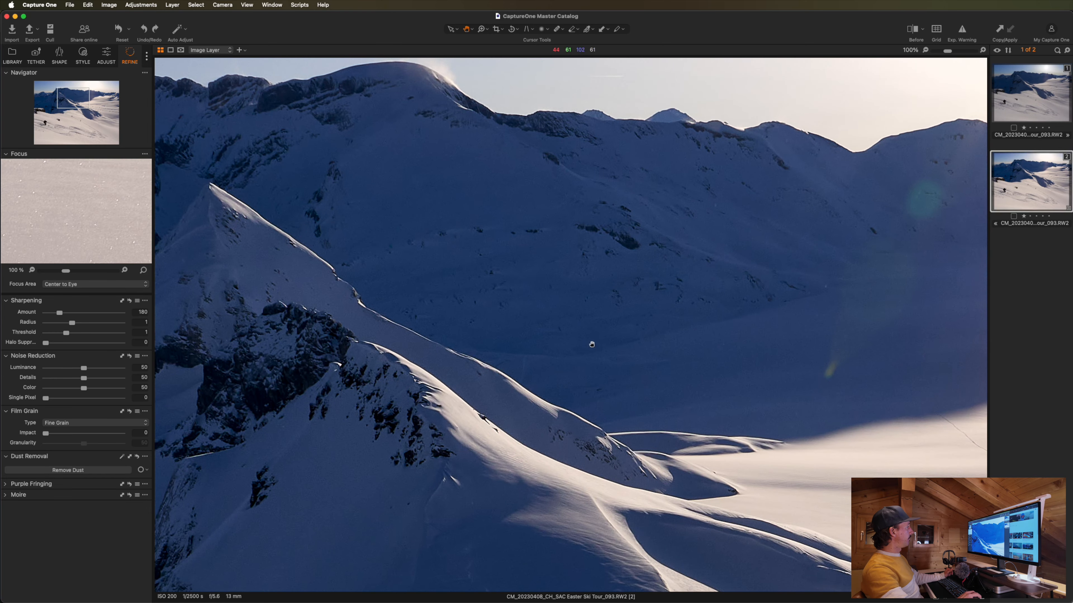
scroll(591, 345, down, 5)
scroll(465, 426, left, 5)
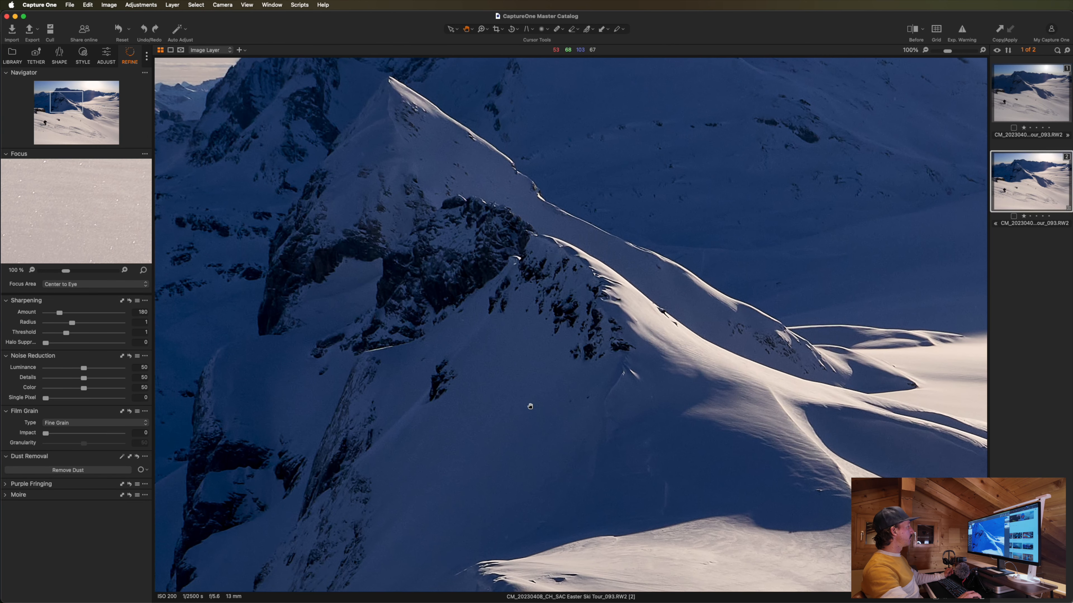
scroll(529, 434, down, 5)
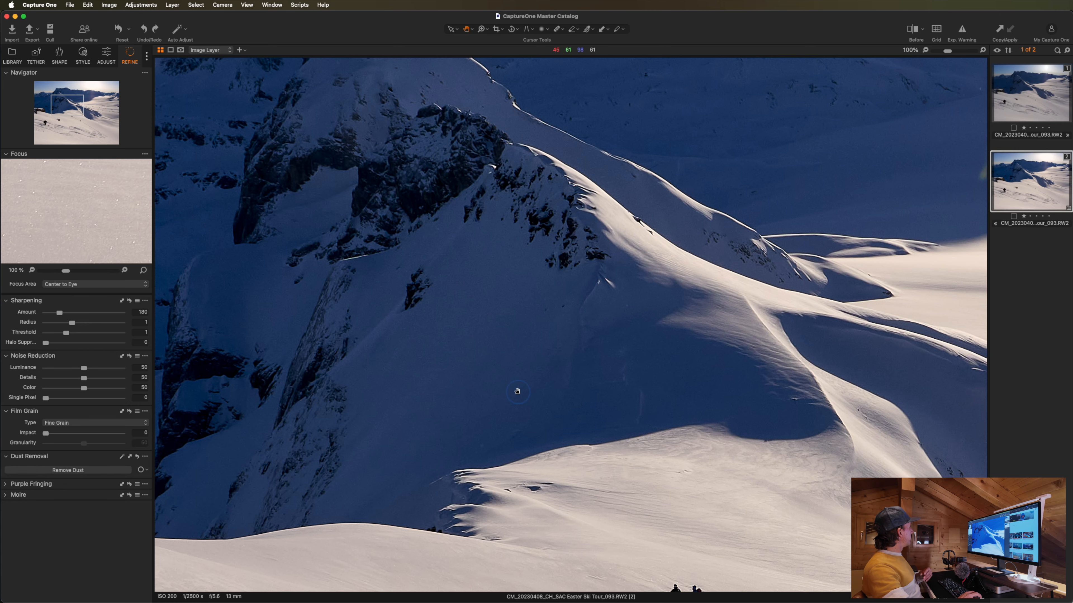
key(z)
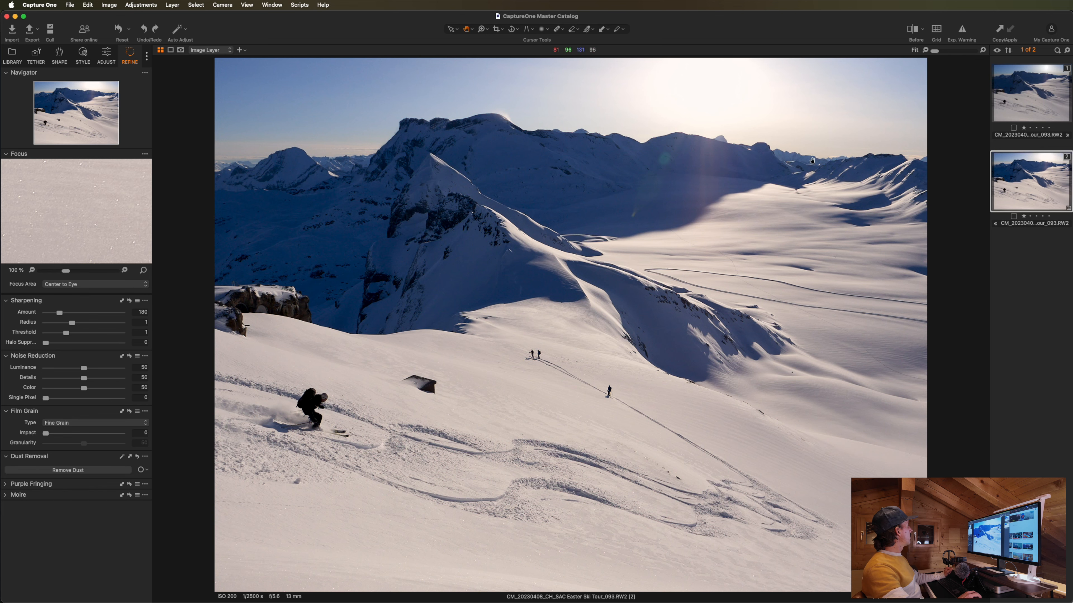
- Compare the original and the edit in the Before/After split view, shift the divider, and close the comparison
click(912, 30)
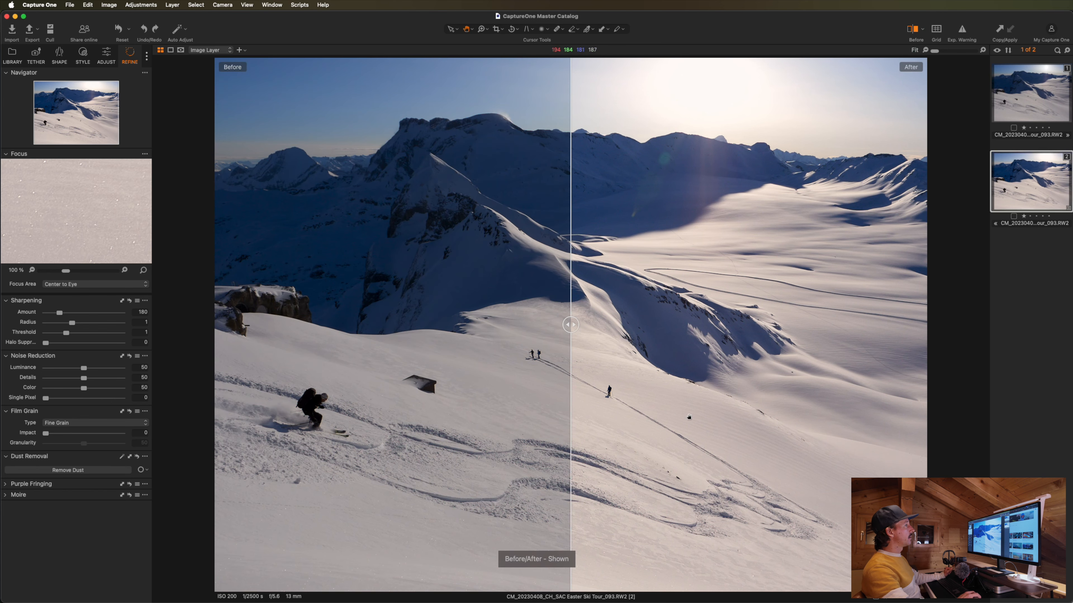
drag(564, 327, 632, 334)
click(911, 34)
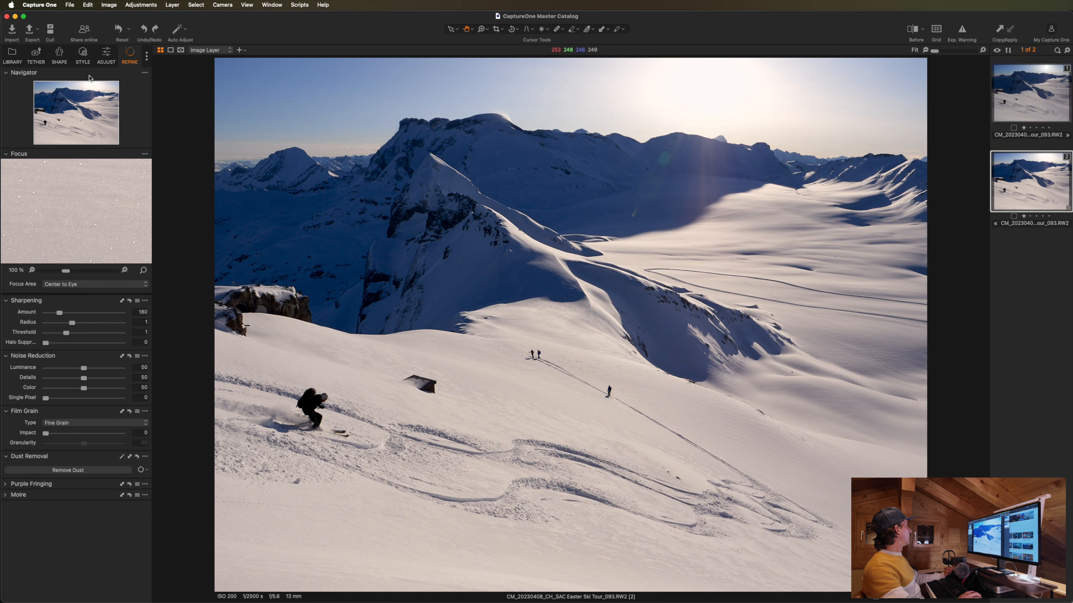
- Add a new empty adjustment layer and draw a linear gradient mask from the sky down over the upper mountains
click(106, 55)
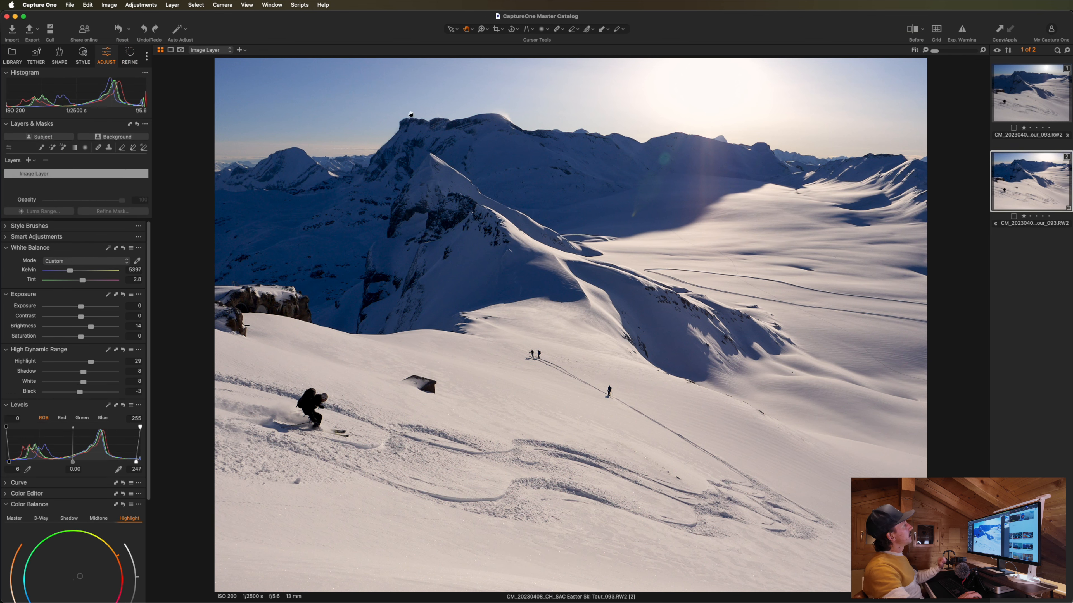
click(33, 161)
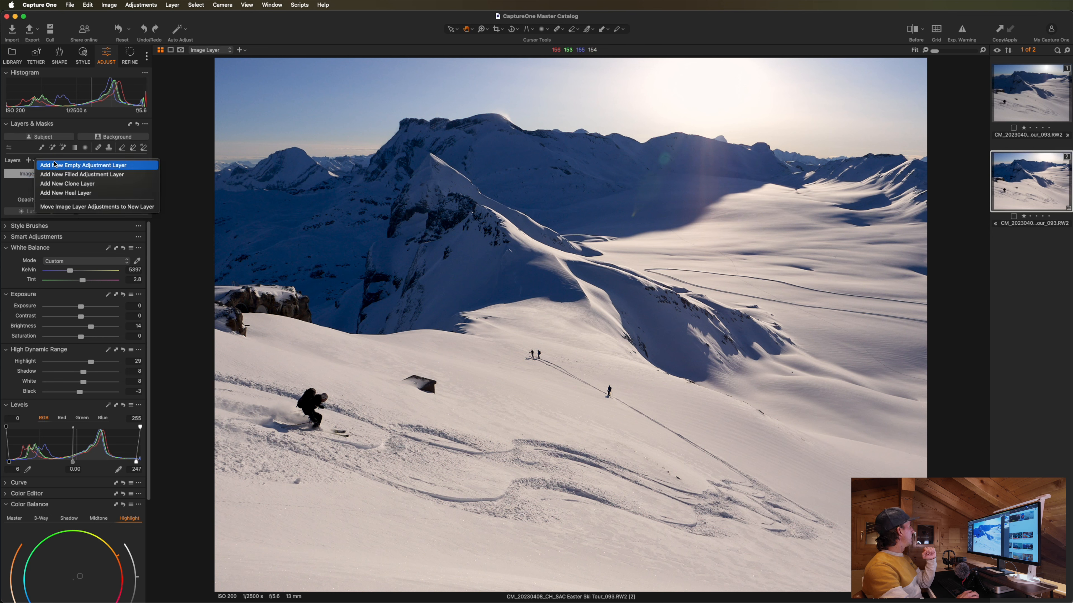
click(93, 165)
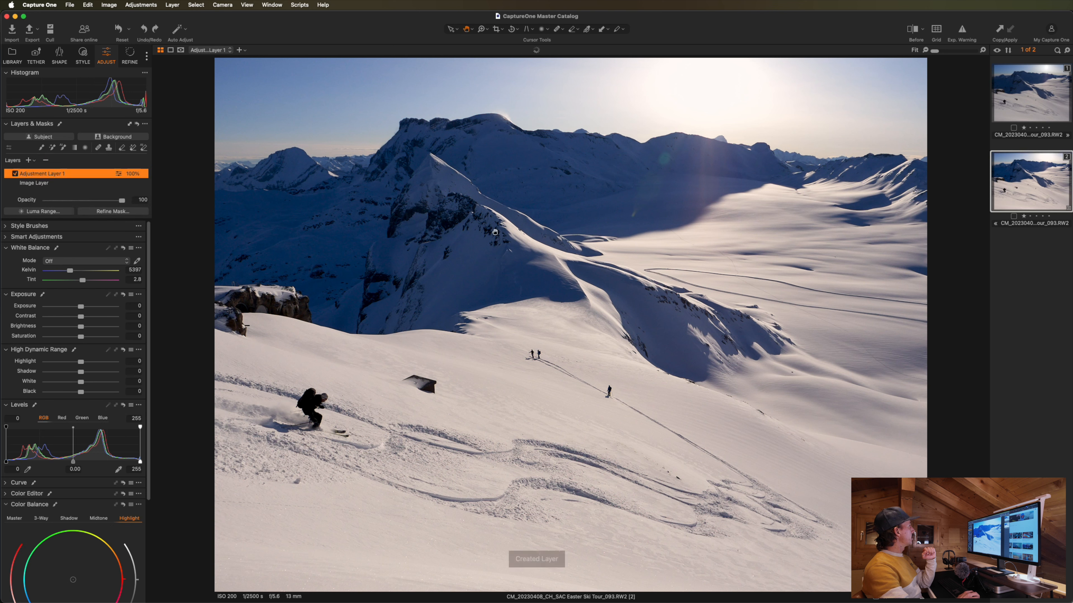
click(74, 148)
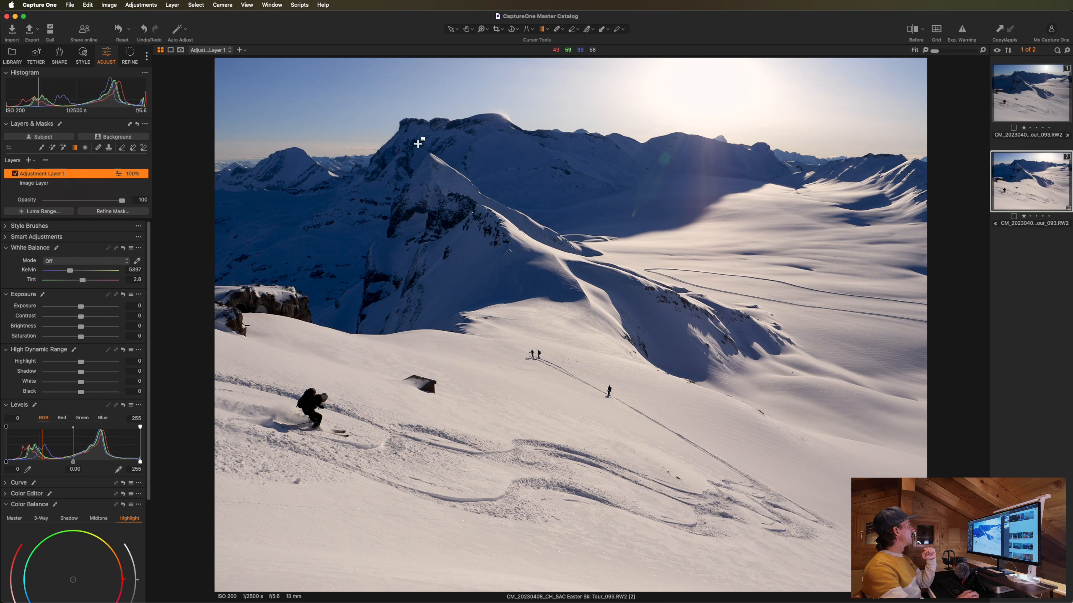
drag(619, 106, 617, 203)
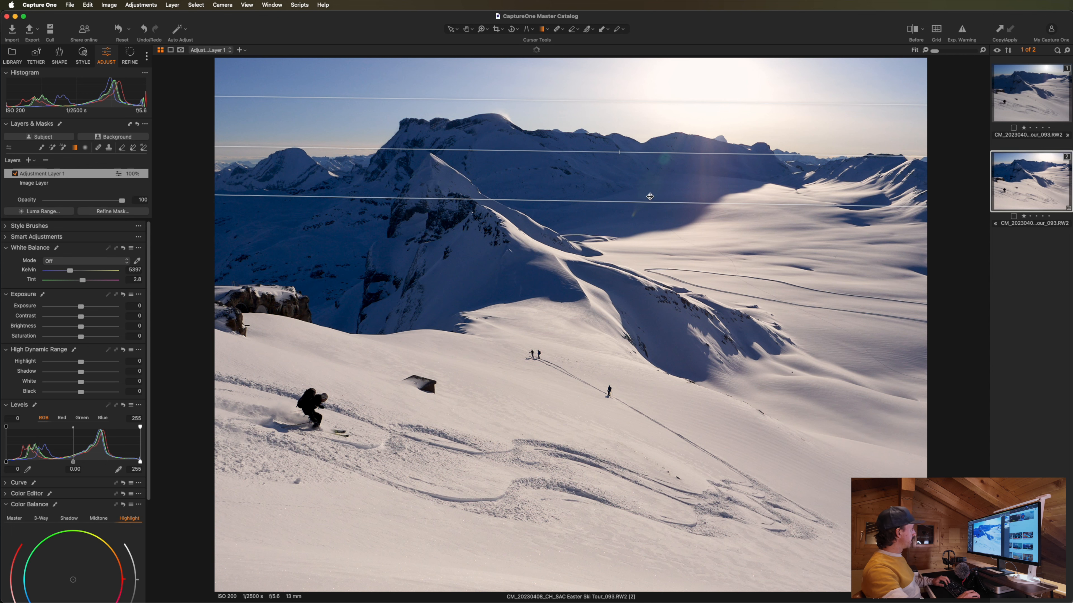
- With the mask overlay shown, tilt the gradient to follow the mountain horizon, extend its lower edge slightly, and hide the overlay
key(m)
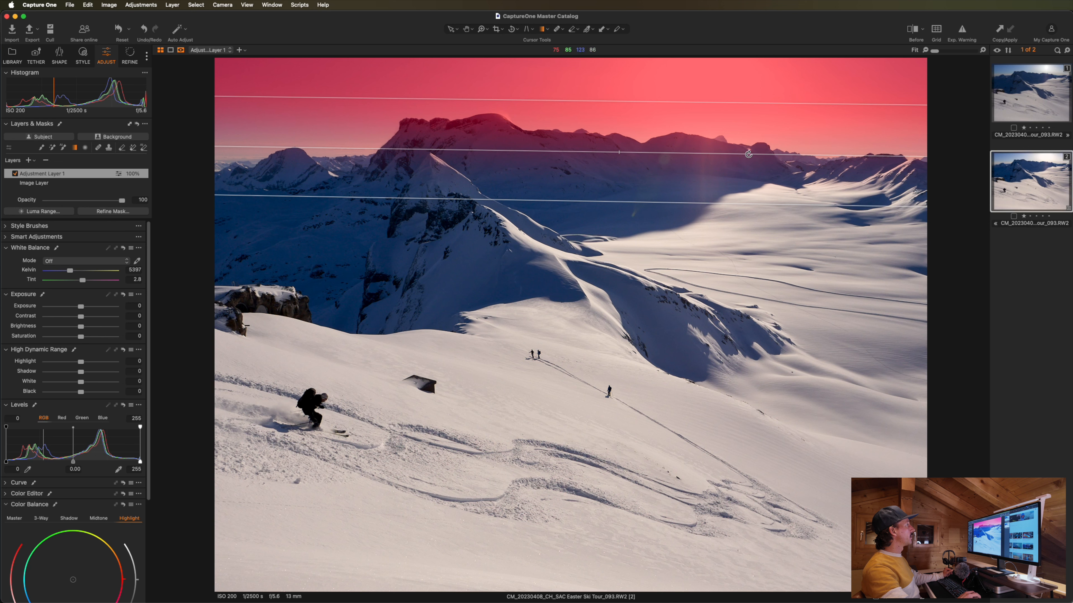
drag(735, 155, 749, 148)
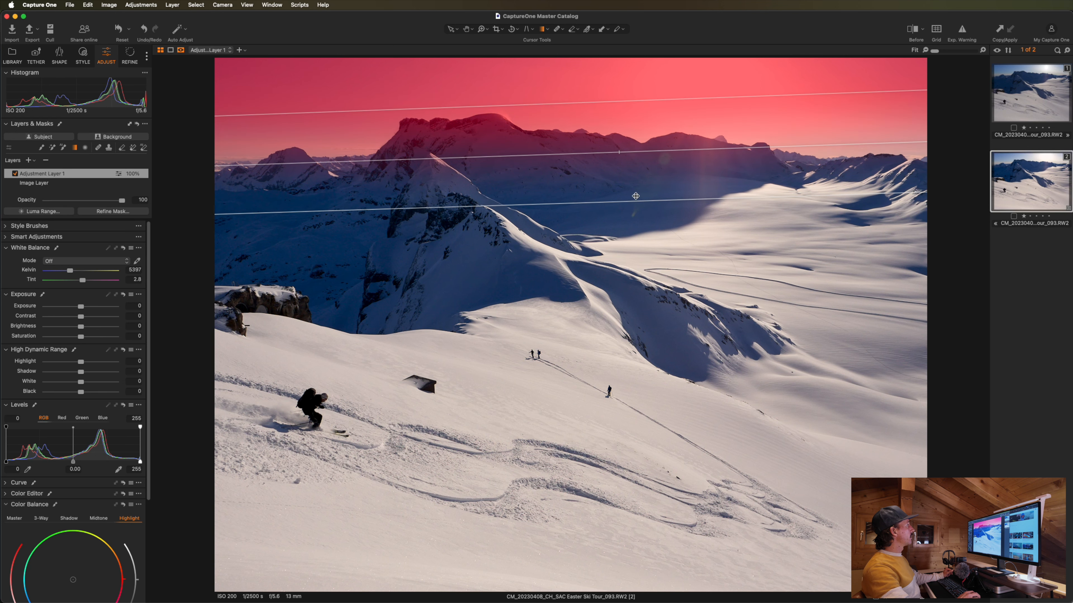
drag(633, 201, 634, 209)
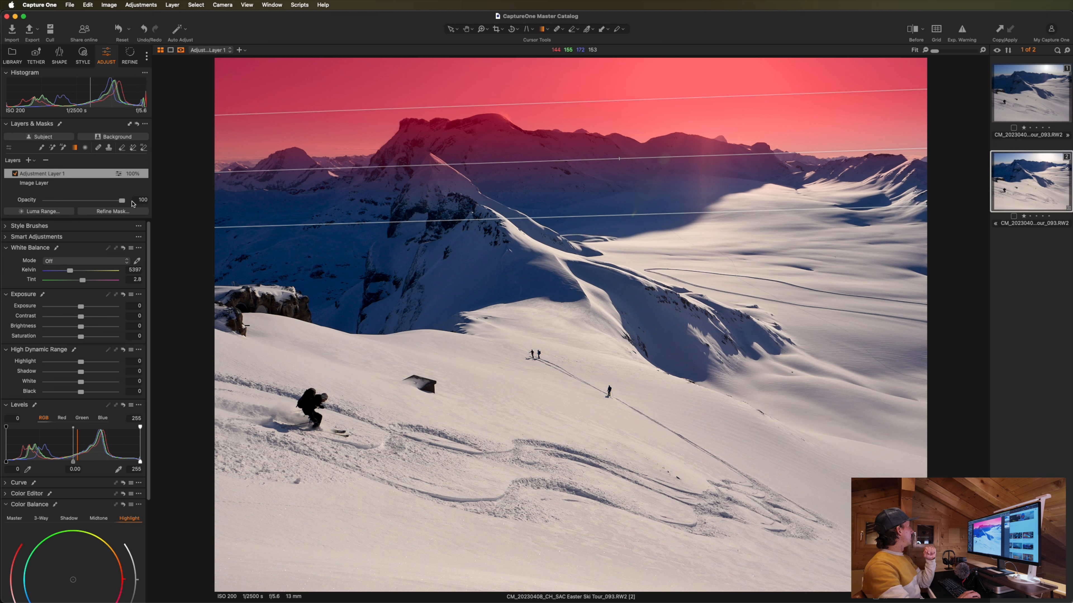
key(m)
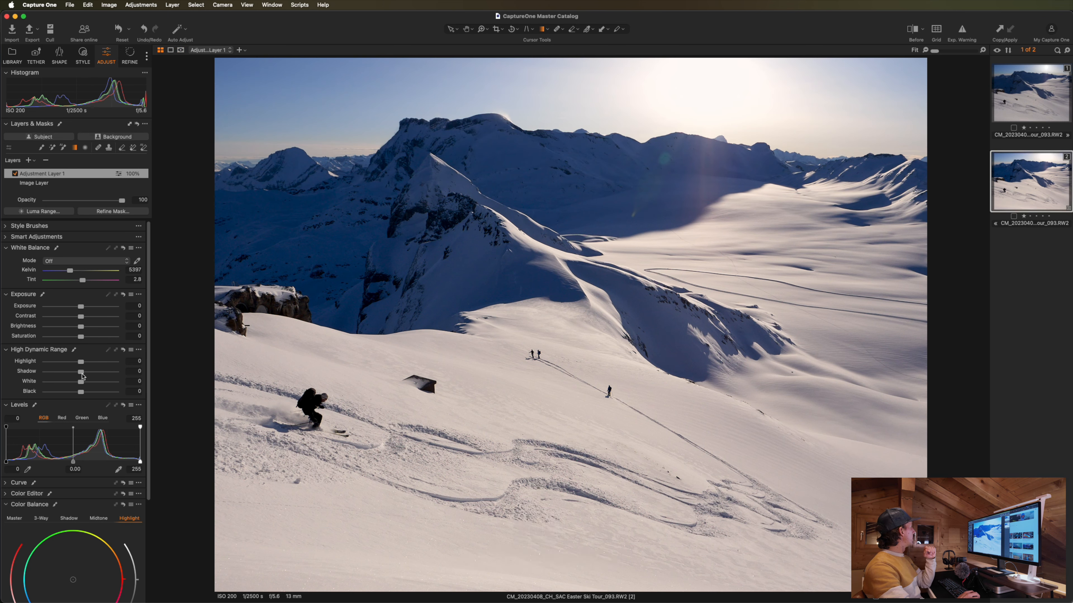
- On the sky gradient layer, set Highlight to -41 and the white balance Kelvin to 5037
drag(82, 365, 68, 365)
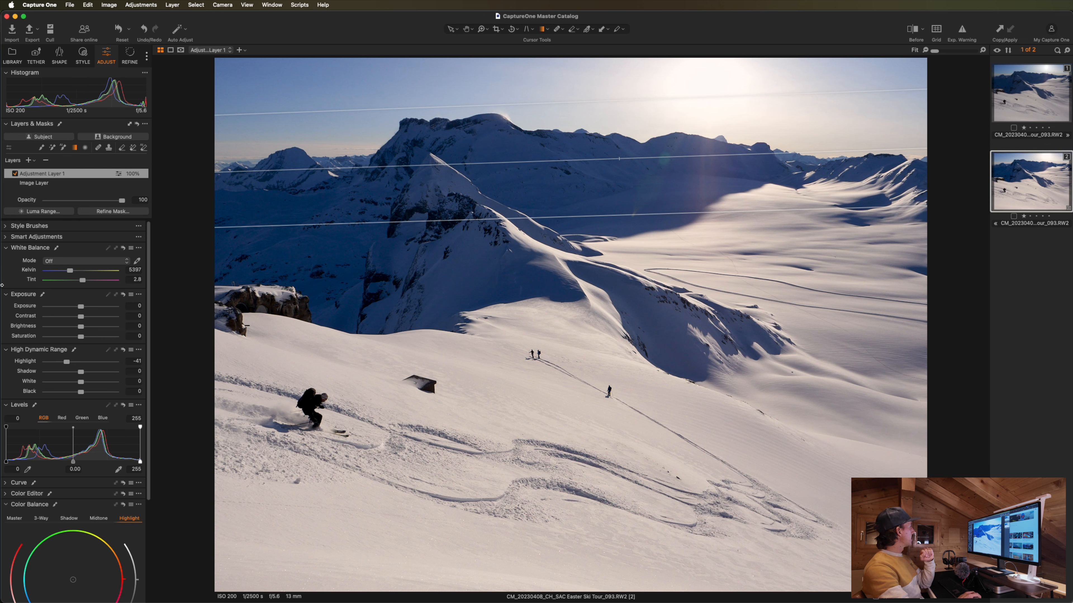
click(72, 274)
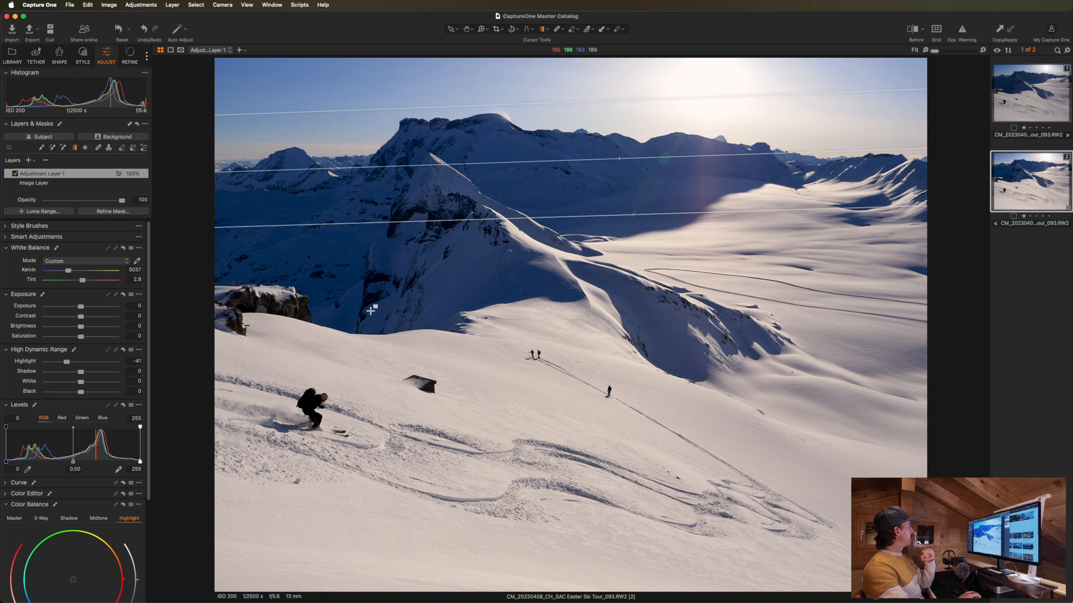
- Toggle the gradient adjustment layer off and on to check its effect, and rename the layer Sky
click(16, 174)
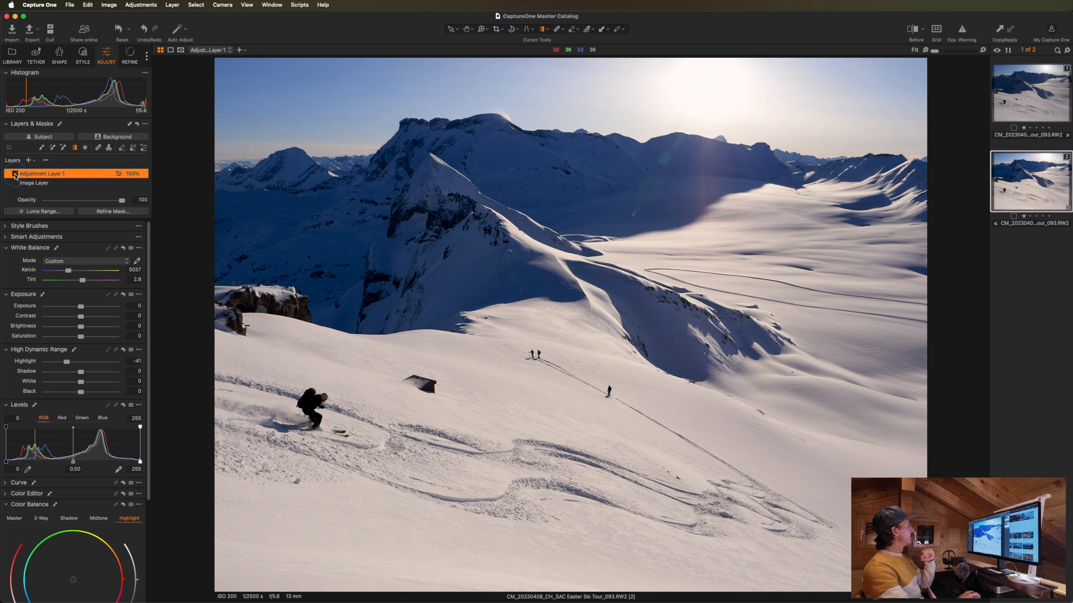
click(16, 175)
double_click(62, 176)
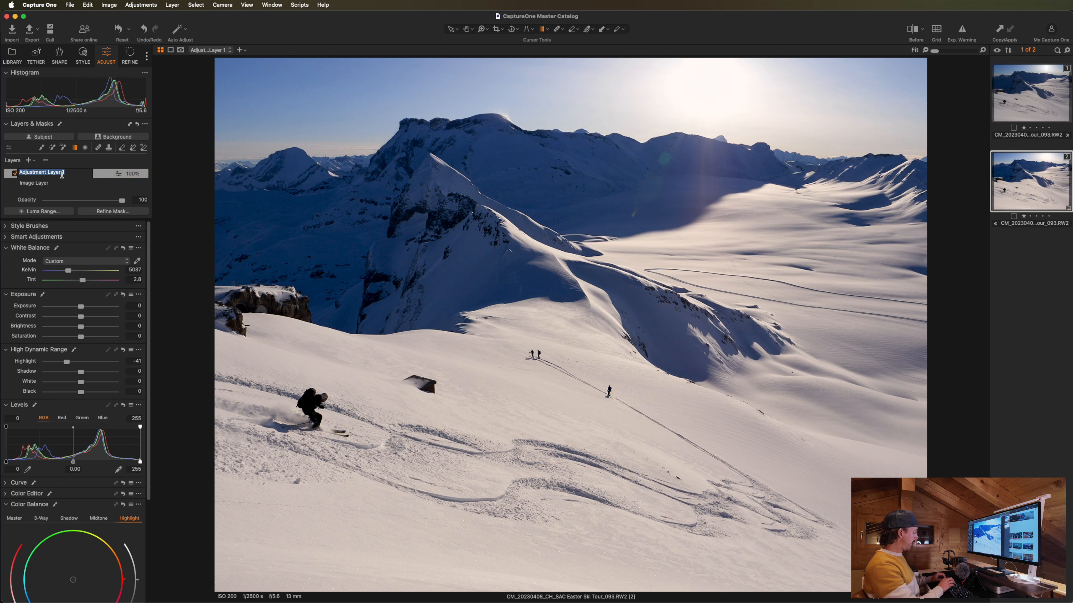
text(sk)
key(BackSpace)
key(BackSpace)
text(Sky)
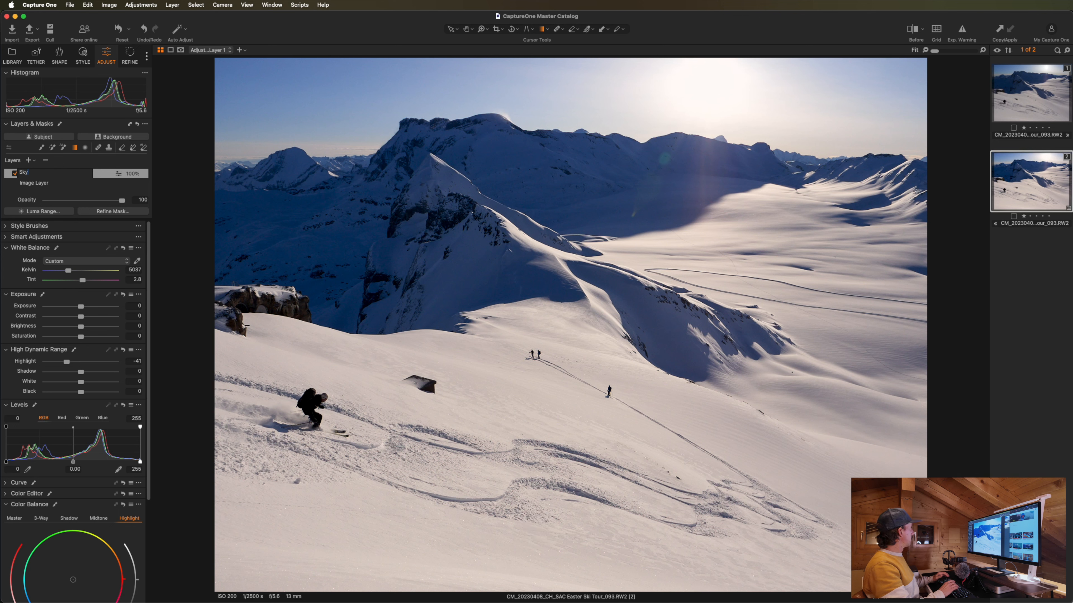
key(Return)
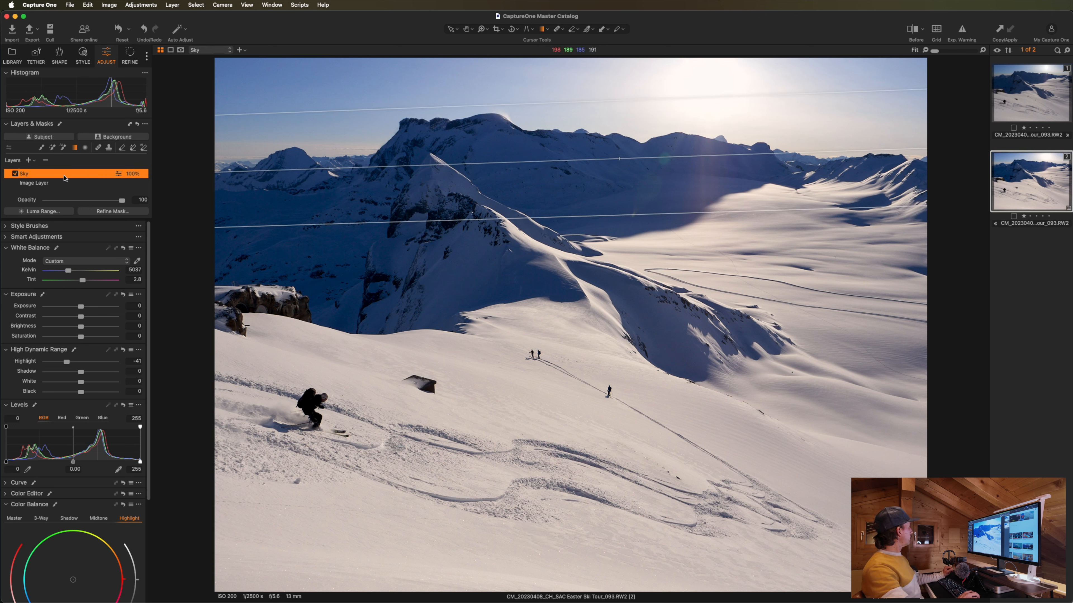
- Add a new empty adjustment layer above the Sky layer and name it Skier
key(h)
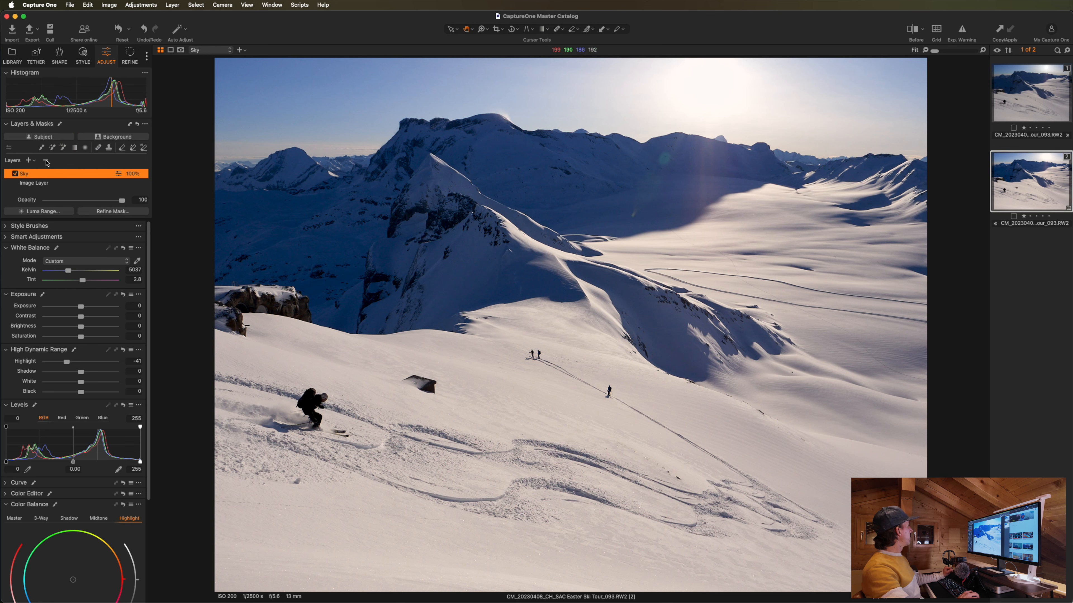
click(32, 164)
click(79, 171)
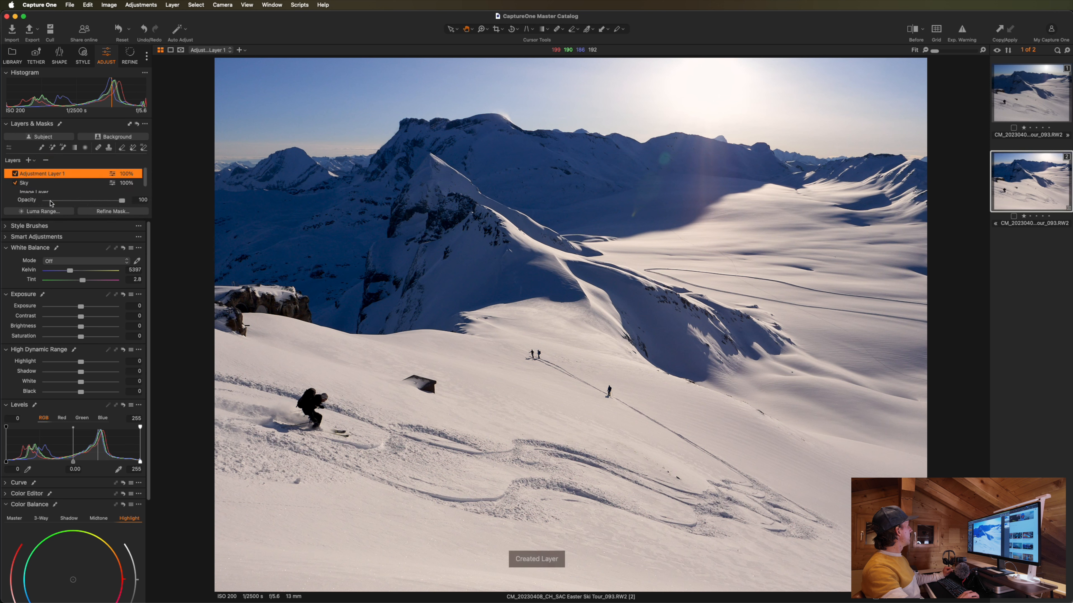
double_click(52, 174)
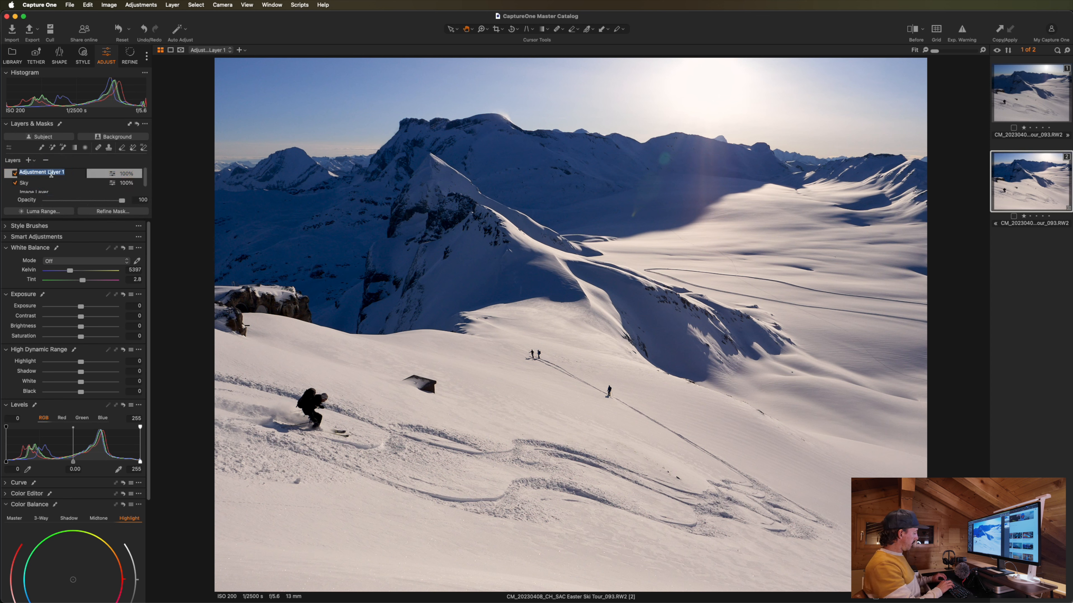
text(Skier)
key(Return)
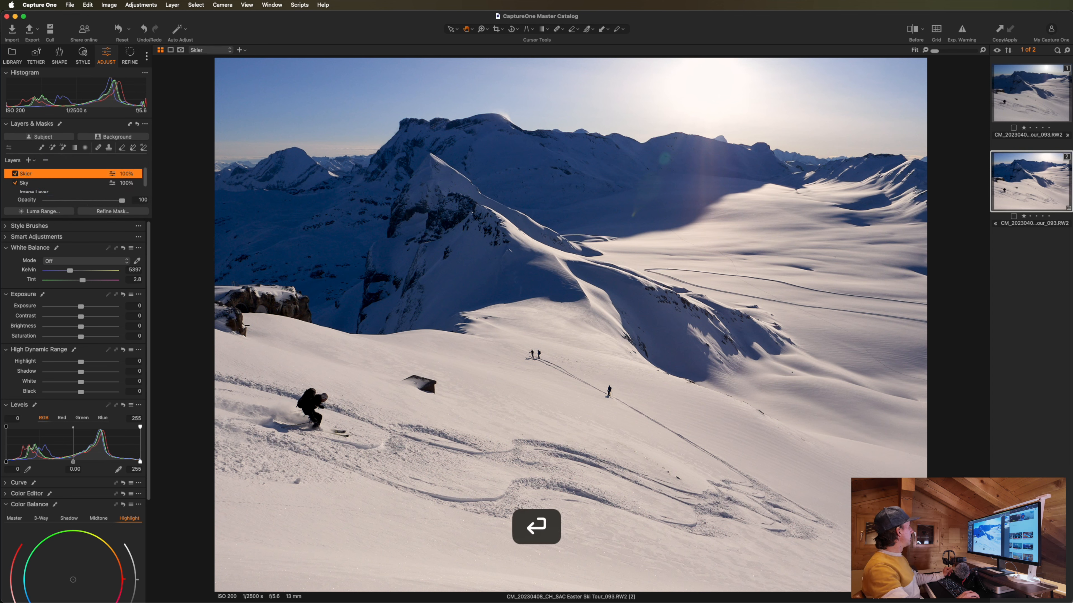
- Draw a radial gradient mask around the skier on the Skier layer and, with the mask overlay shown, refine its size into a narrow upright ellipse
click(84, 148)
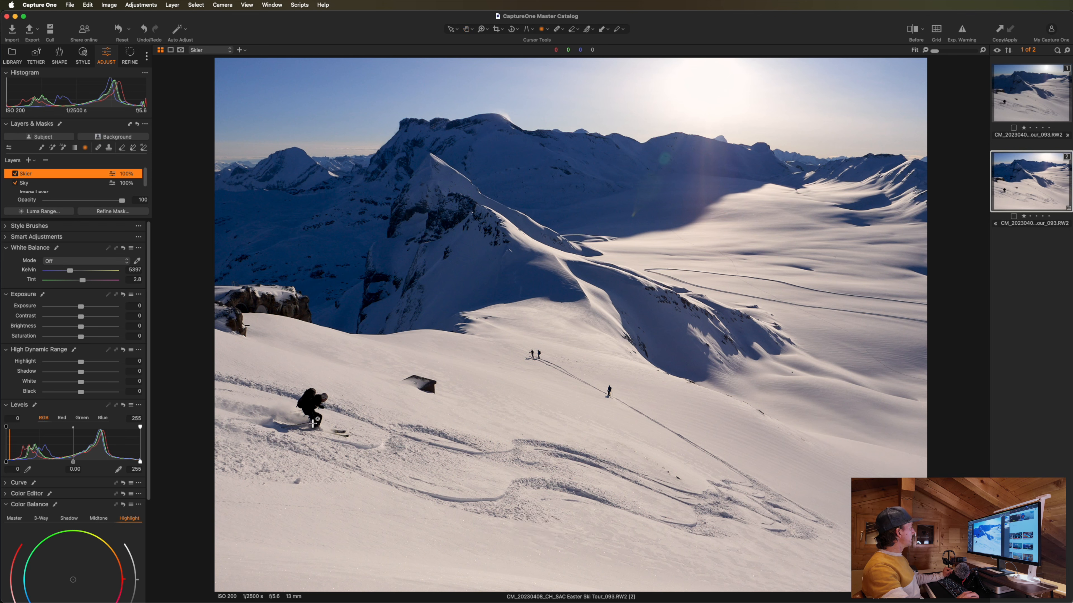
drag(309, 408, 329, 408)
drag(339, 445, 345, 466)
key(m)
drag(306, 408, 346, 409)
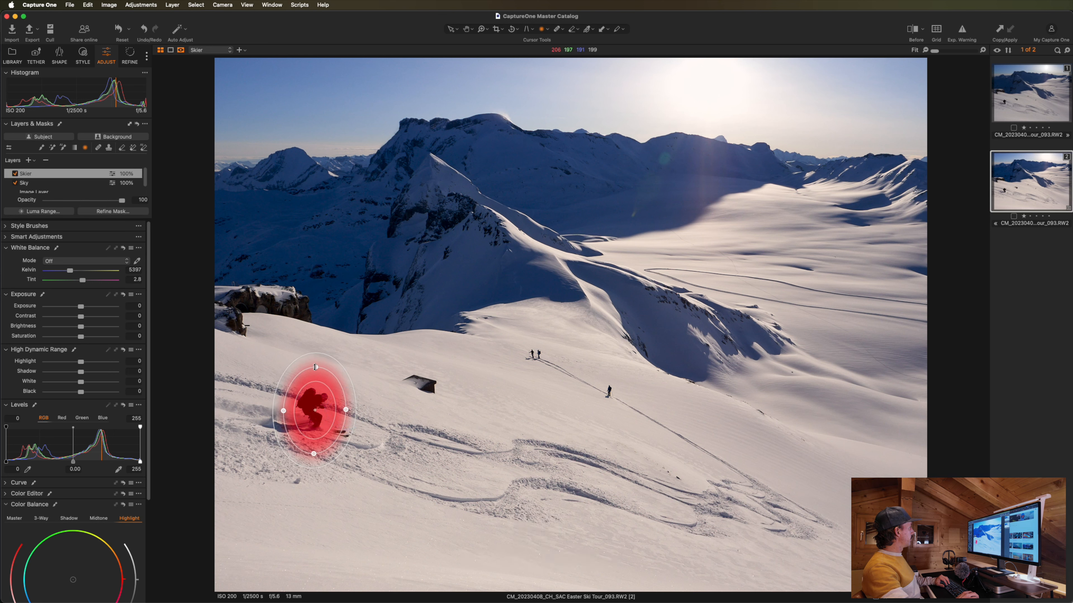
drag(314, 366, 376, 391)
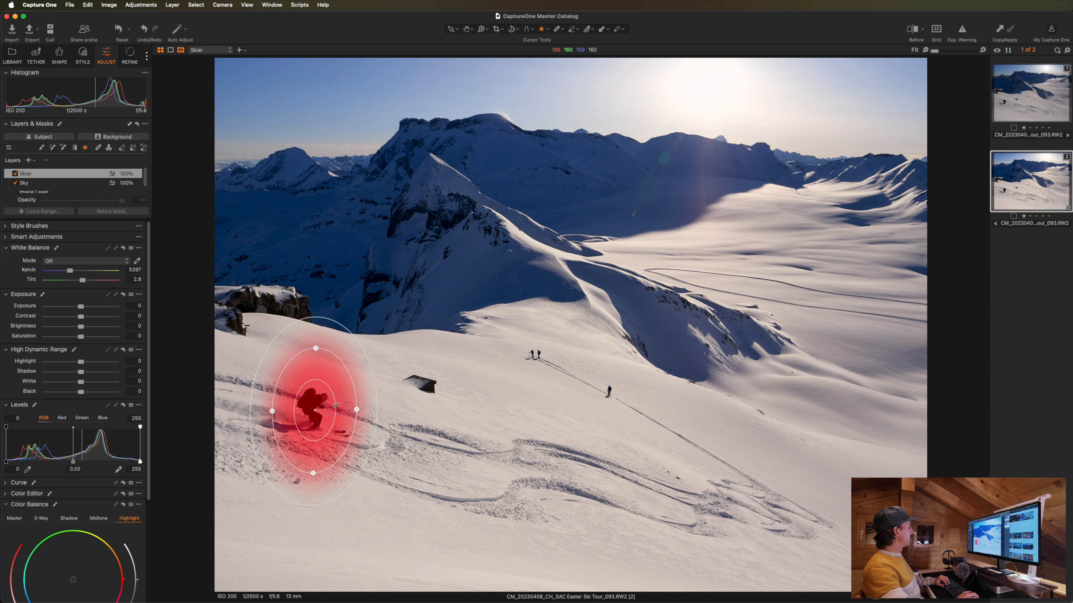
mouse_move(336, 405)
mouse_down()
mouse_move(367, 402)
mouse_move(333, 412)
mouse_up()
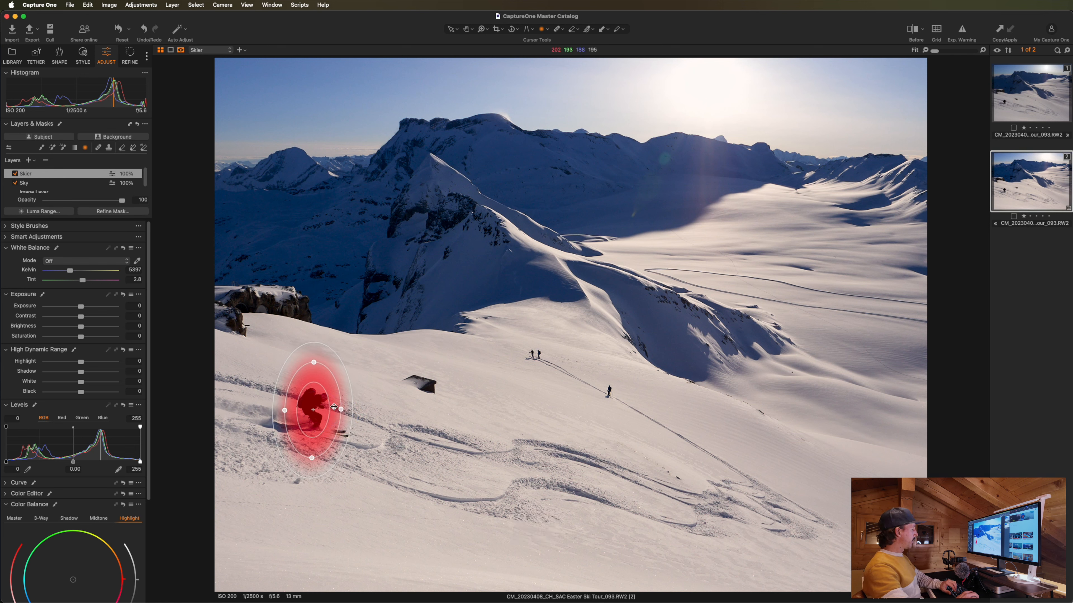
- On the Skier layer, set Brightness to 5 and Shadow to 19 with the mask overlay hidden, and toggle the layer to check the effect
drag(80, 328, 82, 327)
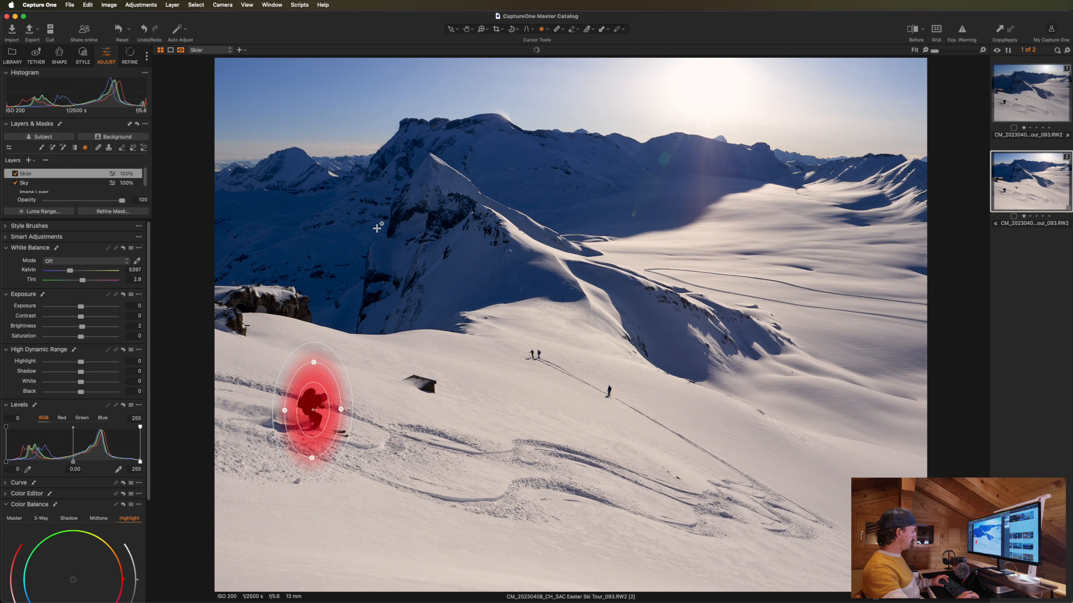
key(m)
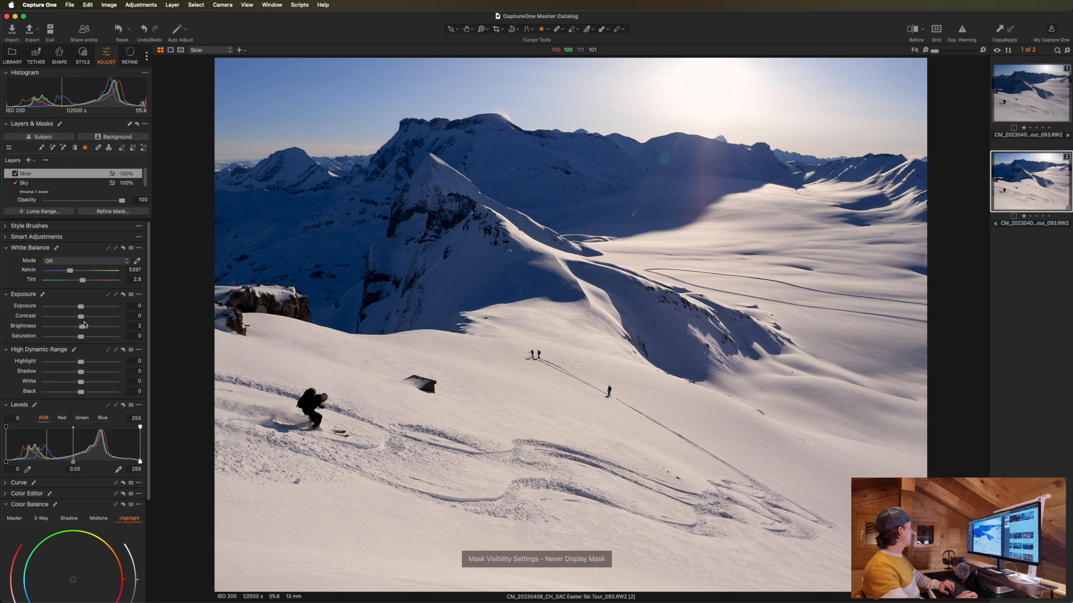
drag(82, 325, 83, 325)
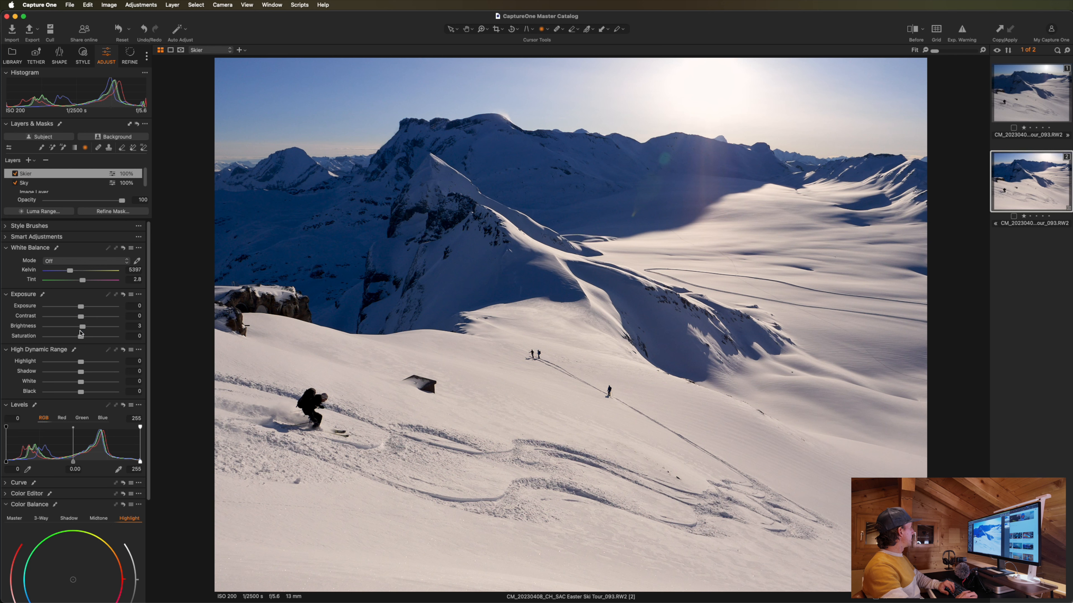
drag(84, 373, 88, 374)
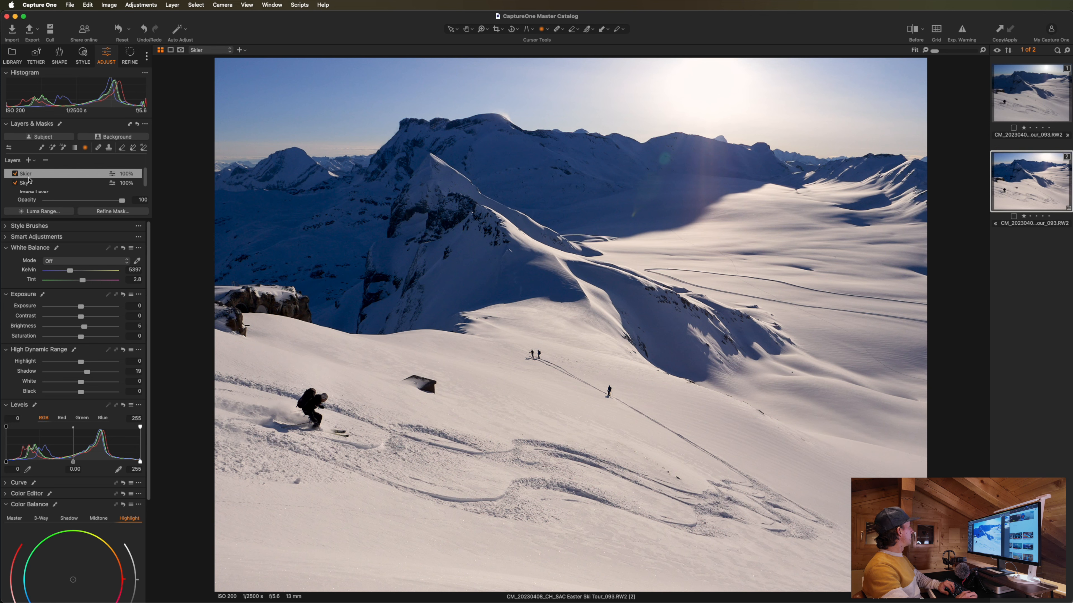
click(15, 173)
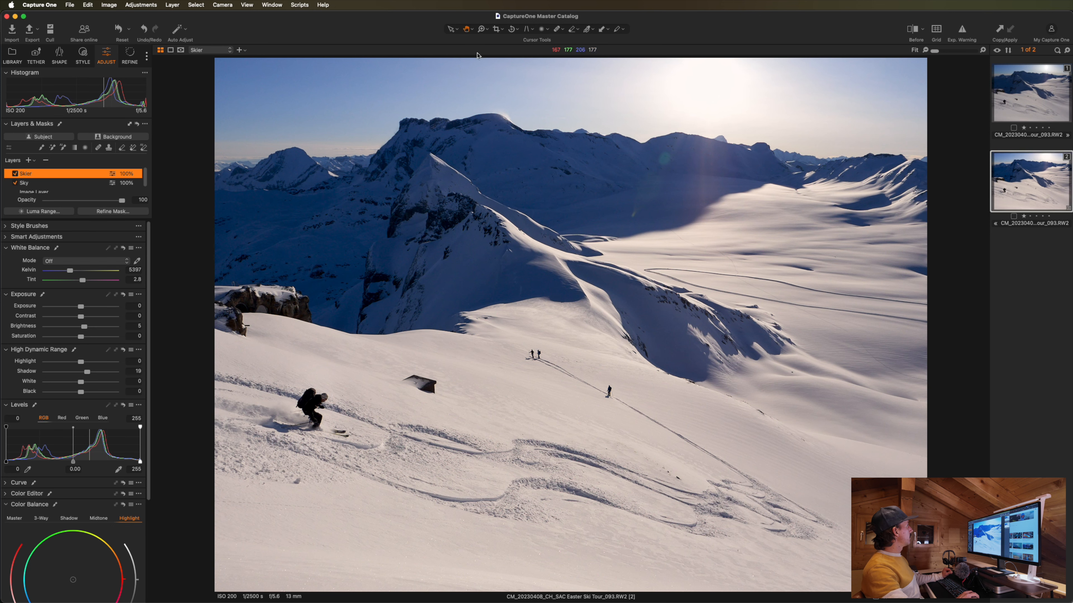
- Adjust the crop to include slightly more of the photo's left and top edges, trim its right and bottom edges slightly, and apply it
click(497, 29)
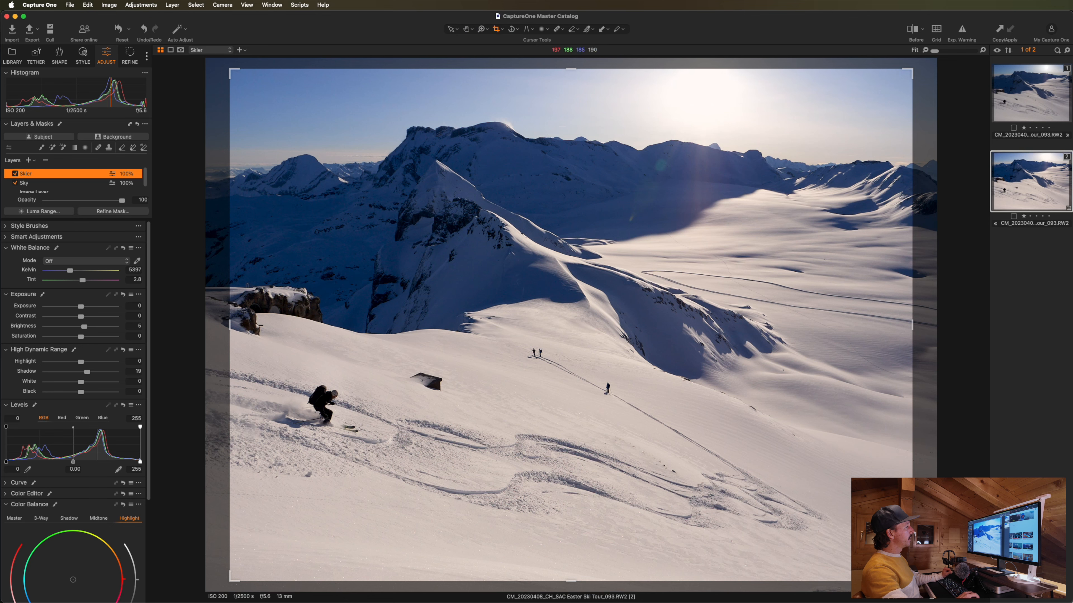
mouse_move(913, 582)
mouse_down()
mouse_move(895, 569)
mouse_move(927, 592)
mouse_up()
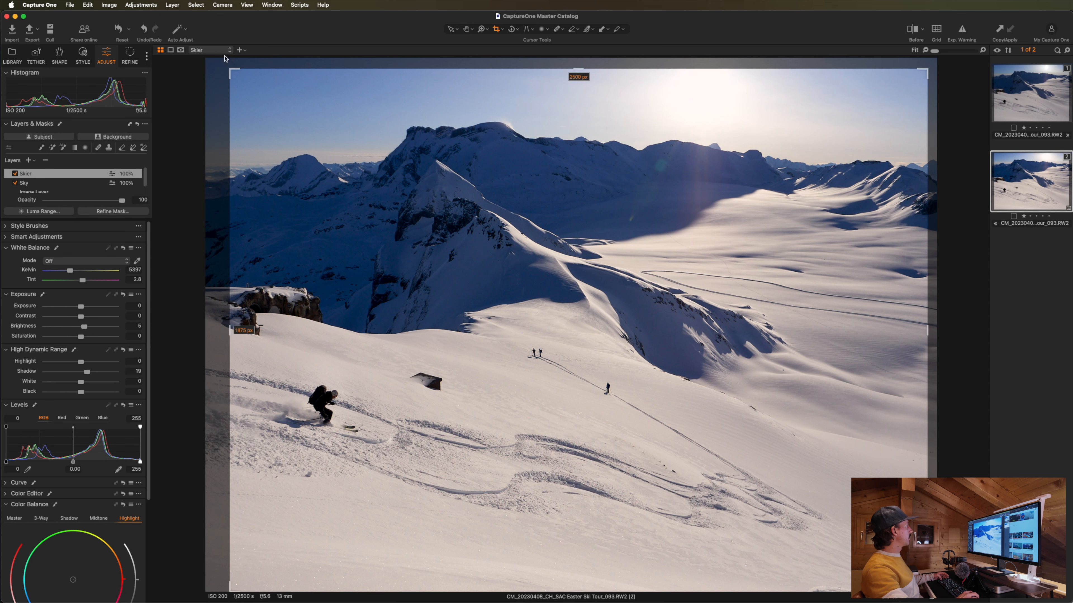
drag(230, 69, 219, 64)
drag(925, 77, 922, 79)
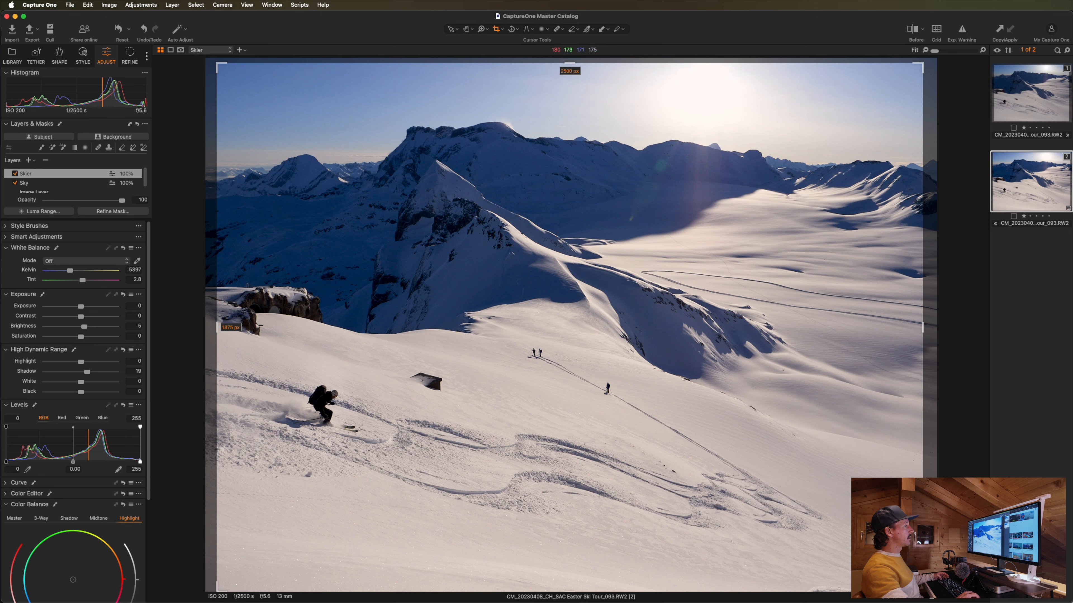
drag(923, 592, 907, 579)
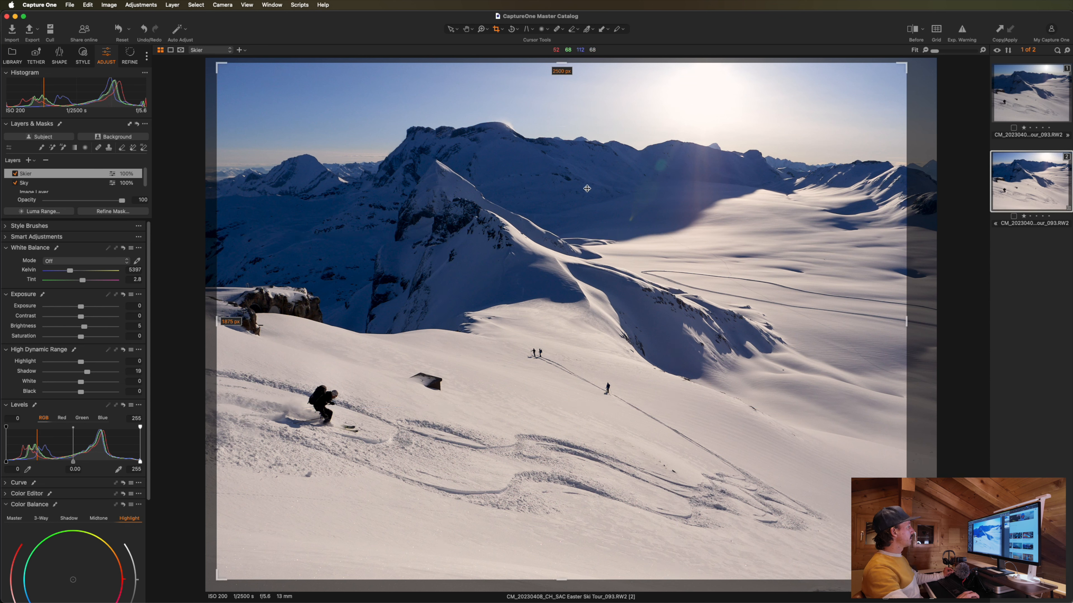
key(Return)
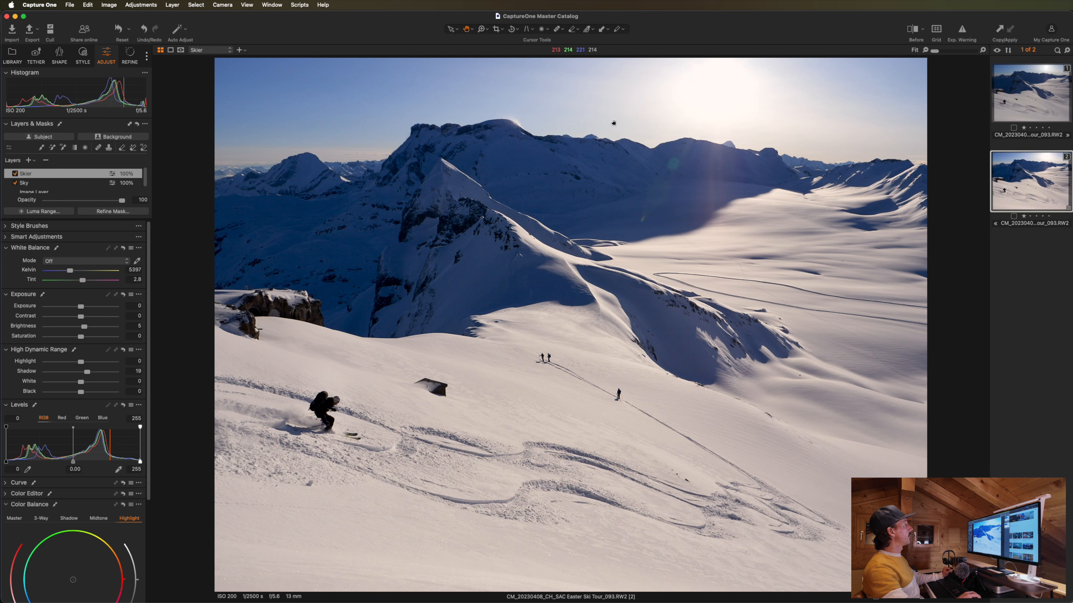
- Compare the recropped edit with the original in the Before/After split view, shift the divider, and close the comparison
click(914, 29)
mouse_move(569, 332)
mouse_down()
mouse_move(923, 325)
mouse_move(766, 348)
mouse_move(228, 352)
mouse_move(584, 360)
mouse_move(588, 338)
mouse_up()
click(914, 29)
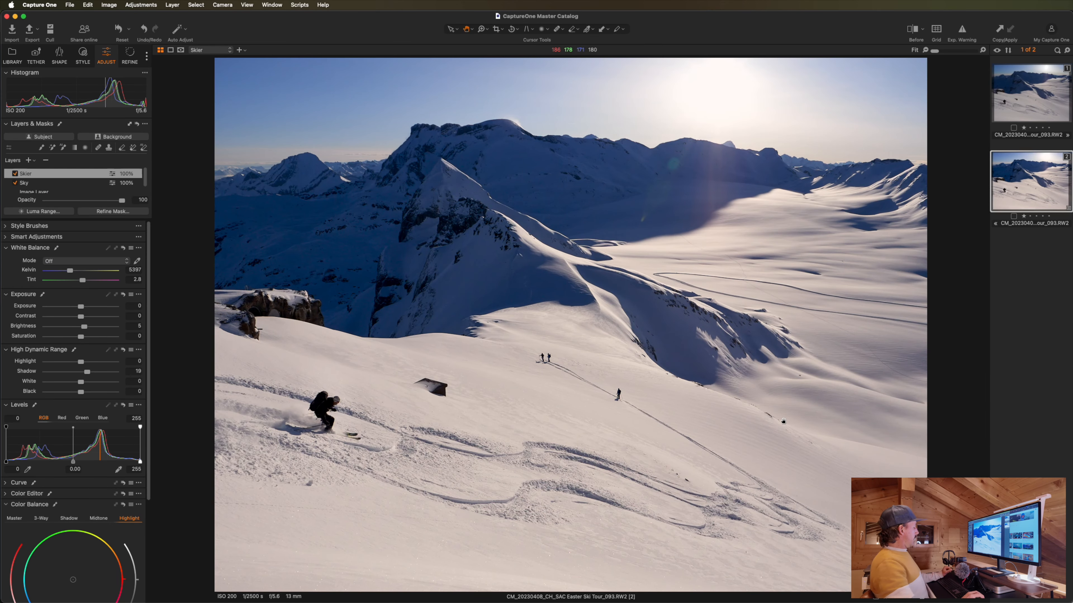
- Clone the edited variant from the thumbnail grid and reopen the cloned variant in the viewer
key(g)
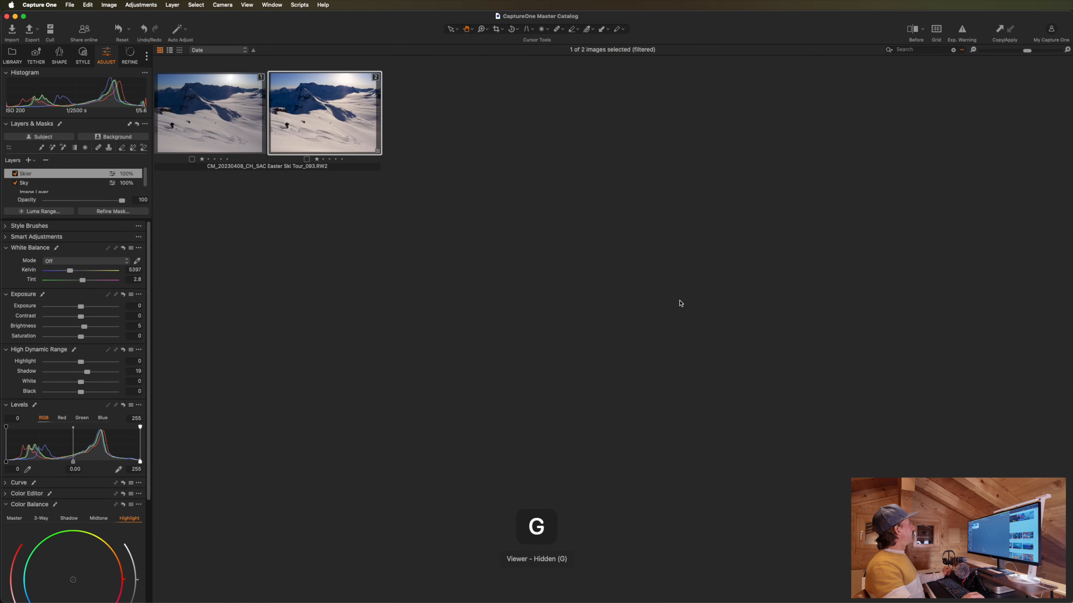
right_click(323, 104)
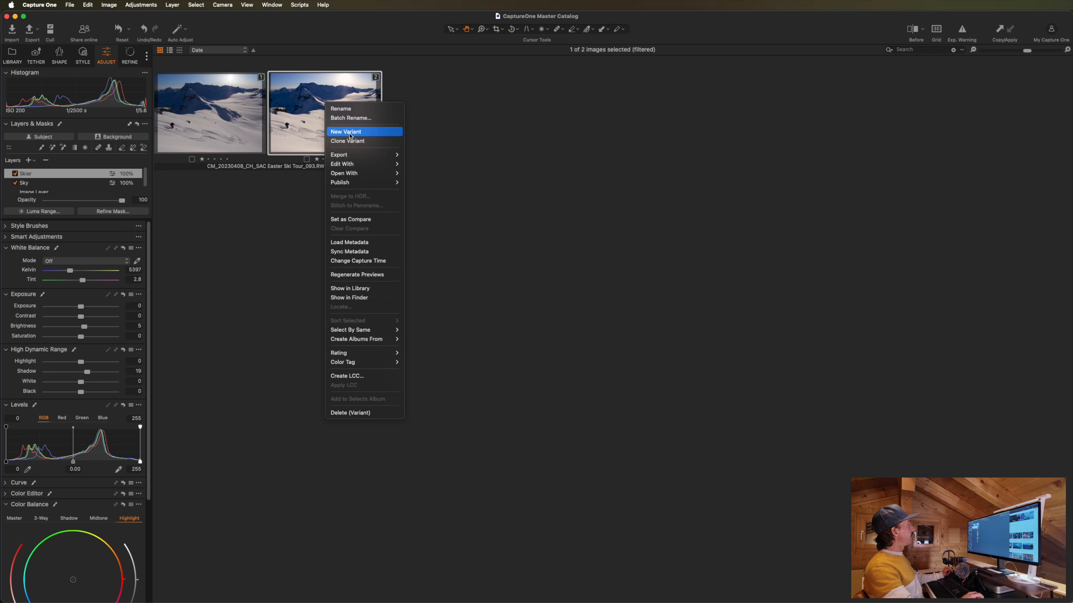
click(348, 142)
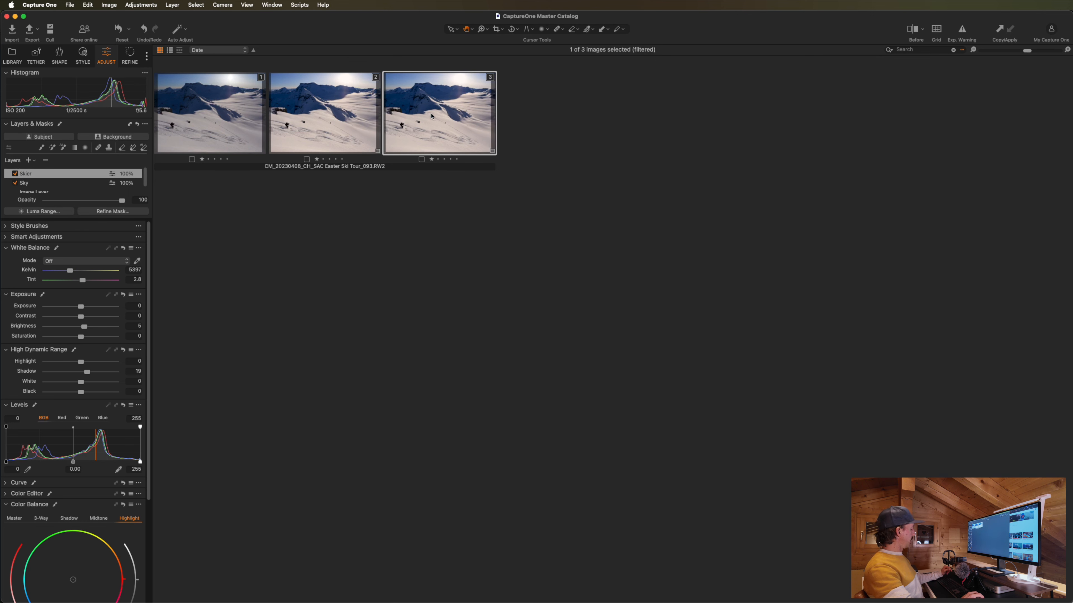
key(g)
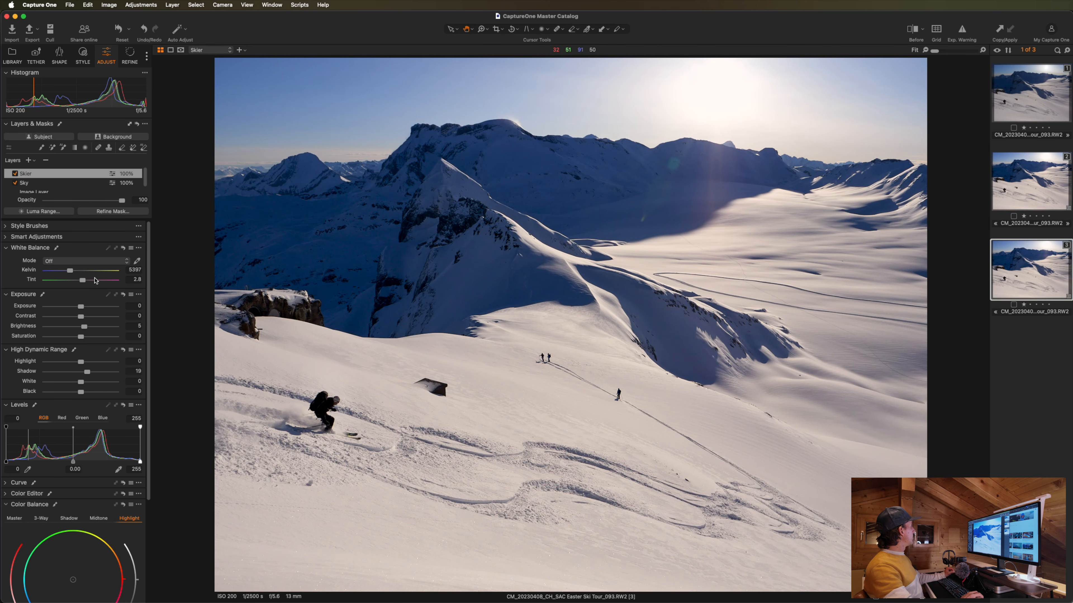
- Expand the Black & White tool and enable black and white for the cloned variant
scroll(88, 302, down, 2)
scroll(83, 396, down, 5)
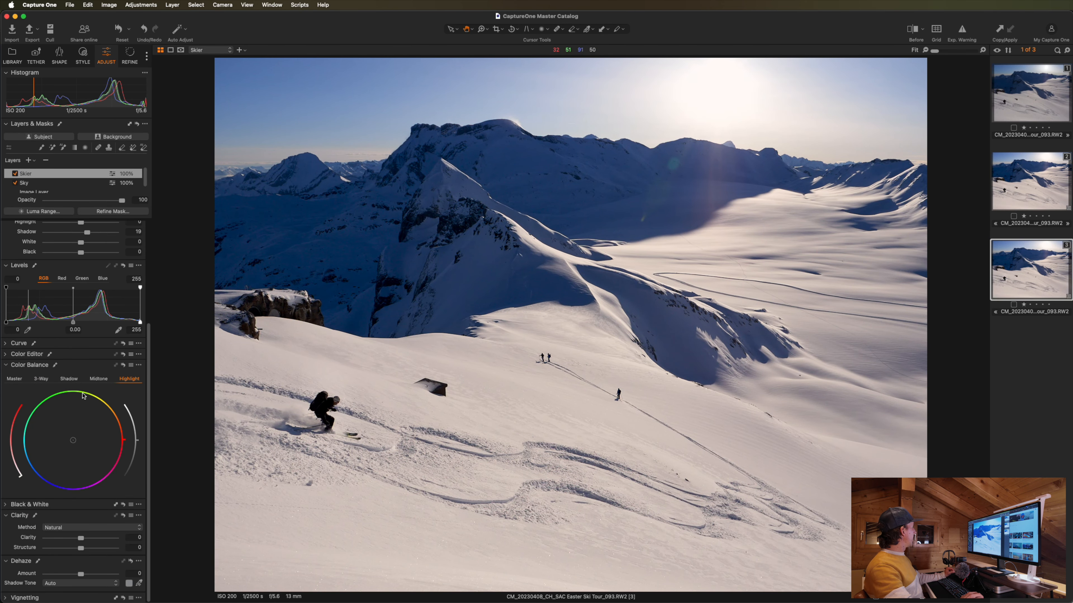
click(45, 505)
scroll(93, 519, down, 4)
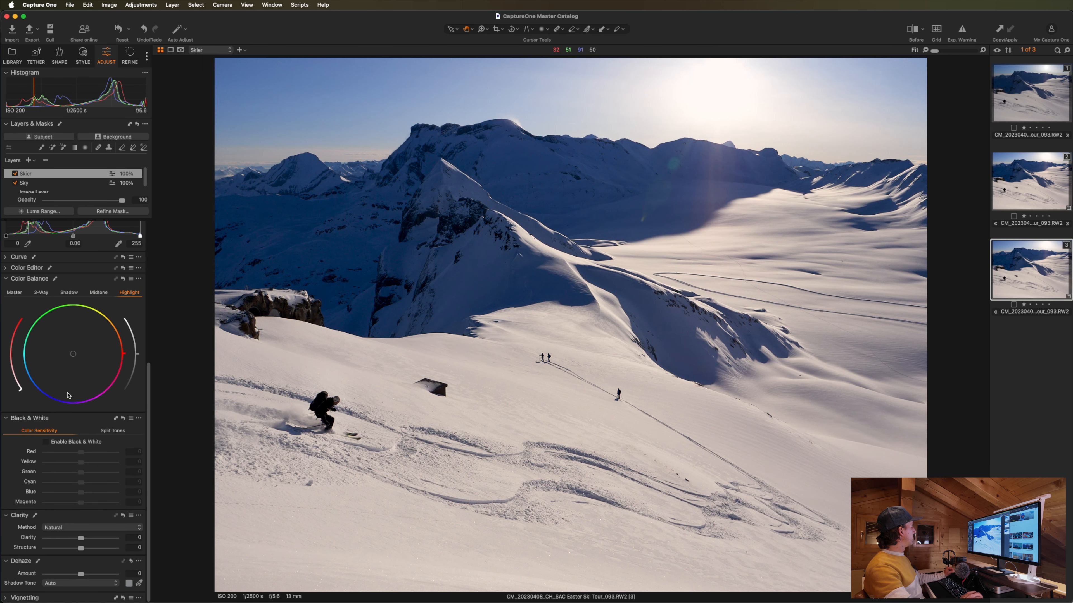
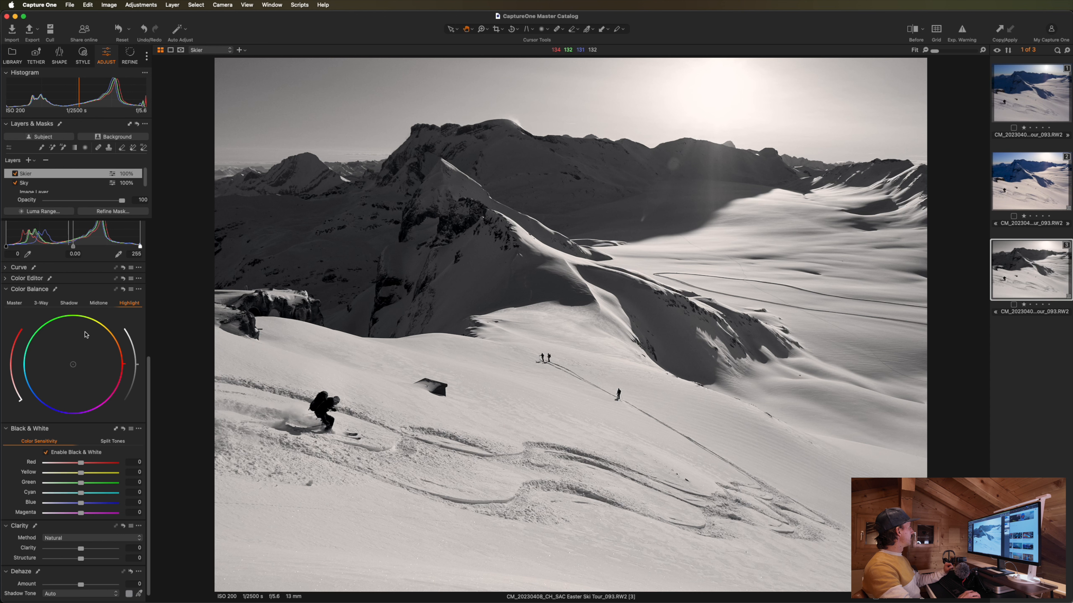
- Reset the Color Balance on the Image Layer, check the Sky layer's color settings, and reselect the Image Layer
scroll(55, 188, down, 1)
click(55, 185)
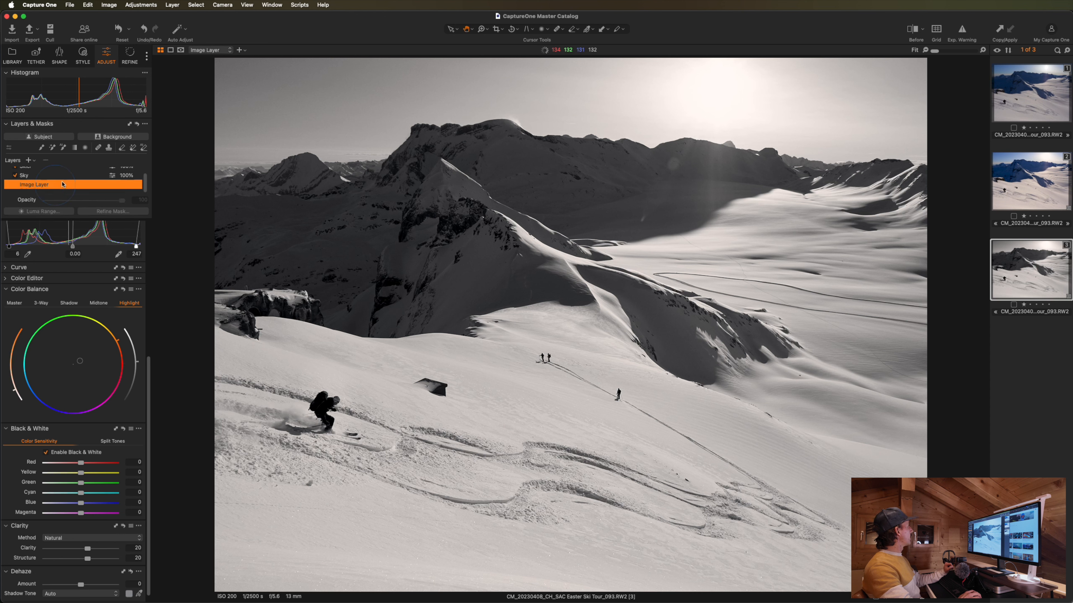
click(122, 290)
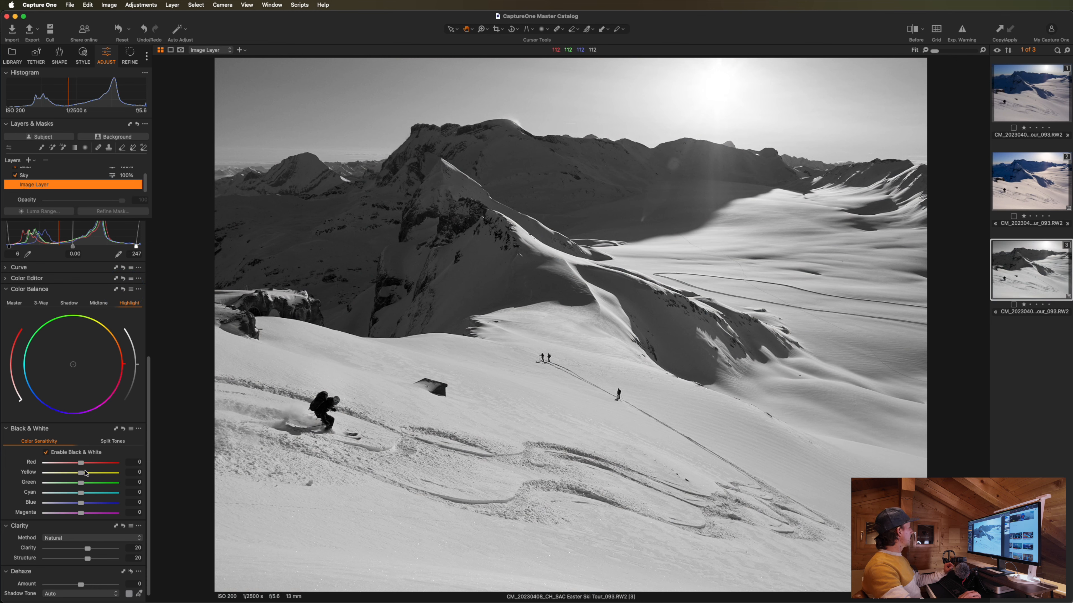
scroll(85, 473, down, 1)
scroll(93, 468, down, 1)
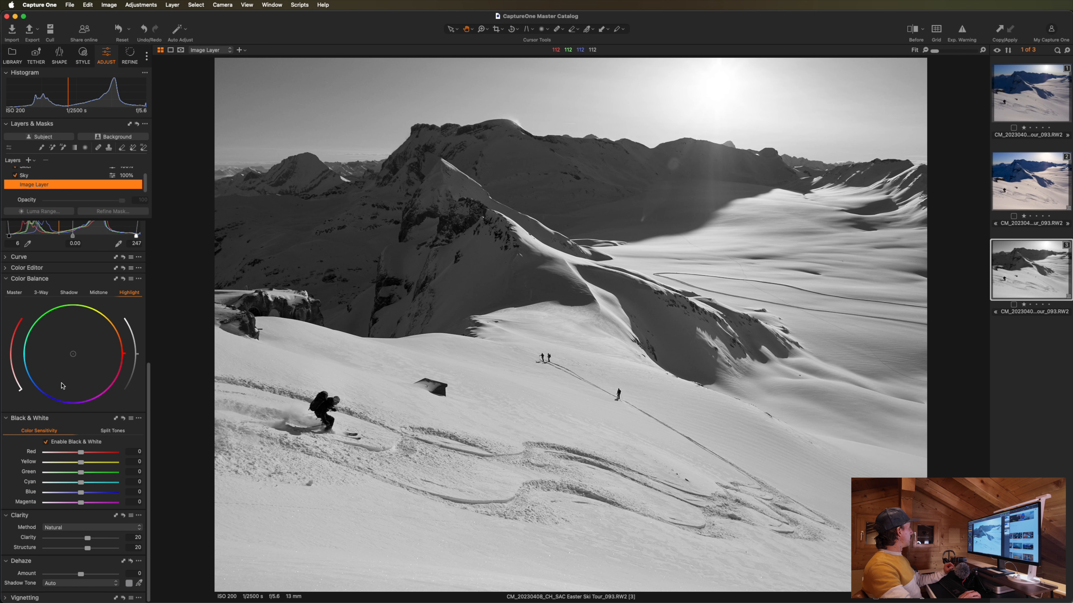
click(76, 175)
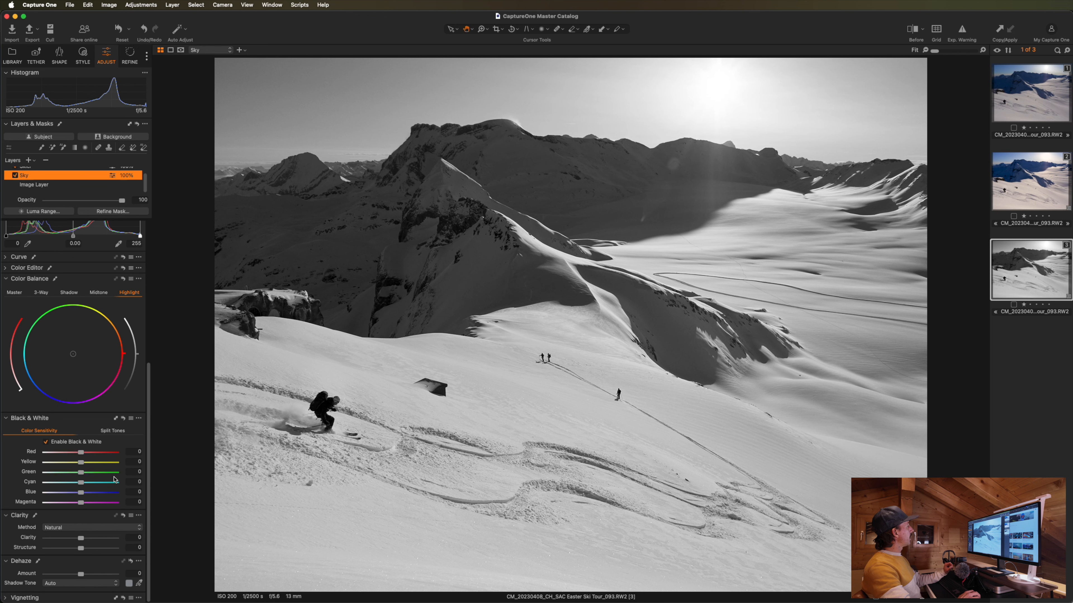
click(63, 185)
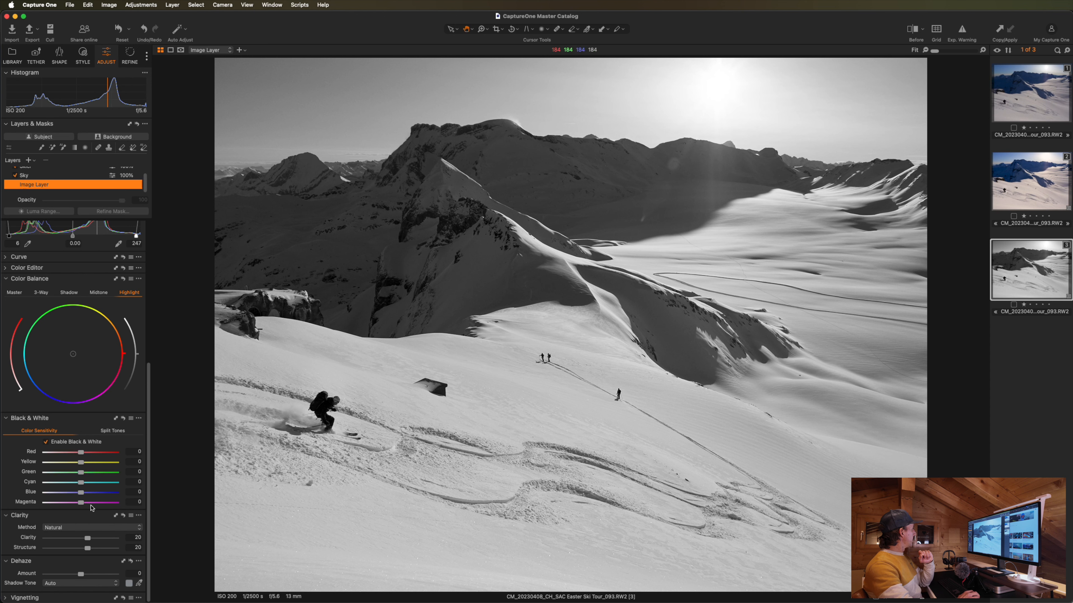
- Set the black-and-white color sensitivity to Red 25, Yellow 19, Cyan -29 and Blue -23
drag(82, 506, 75, 485)
double_click(114, 504)
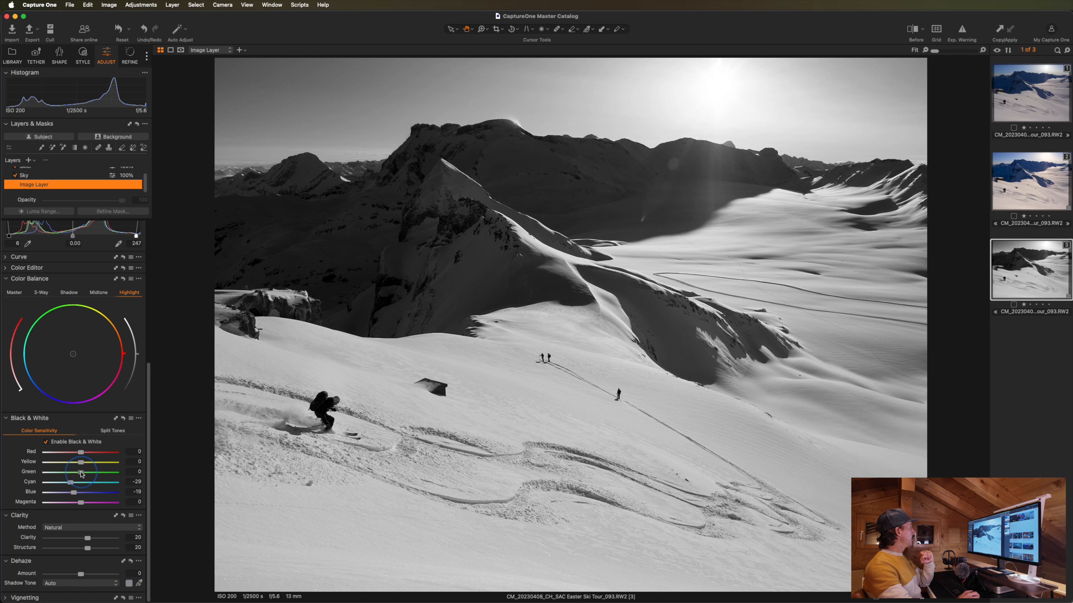
drag(96, 474, 88, 472)
mouse_move(81, 464)
mouse_down()
mouse_move(99, 464)
mouse_move(87, 464)
mouse_up()
mouse_move(82, 454)
mouse_down()
mouse_move(102, 453)
mouse_move(91, 456)
mouse_up()
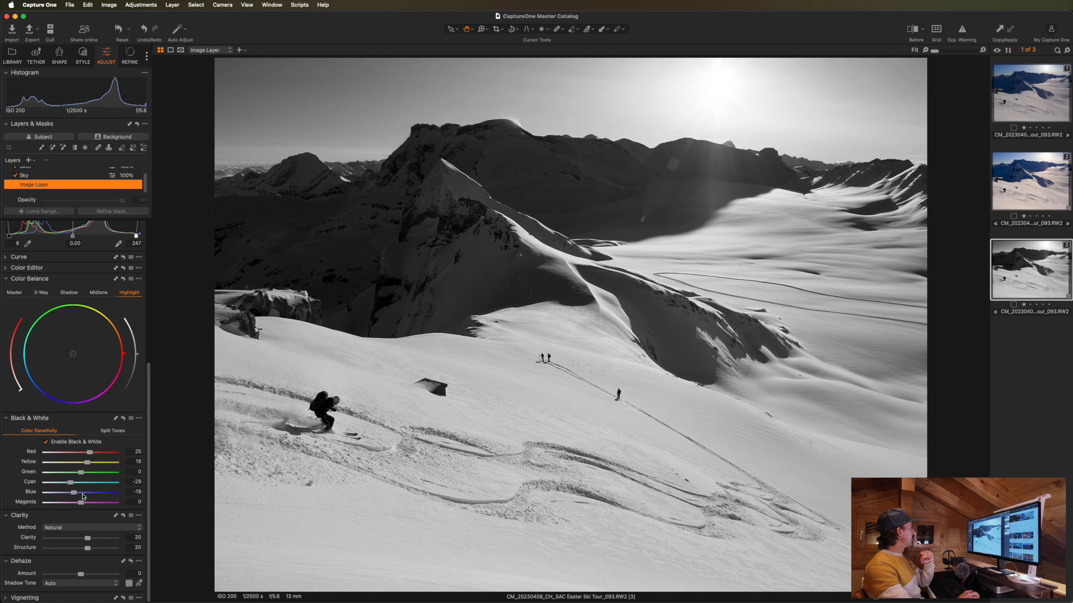
drag(75, 493, 72, 494)
double_click(72, 493)
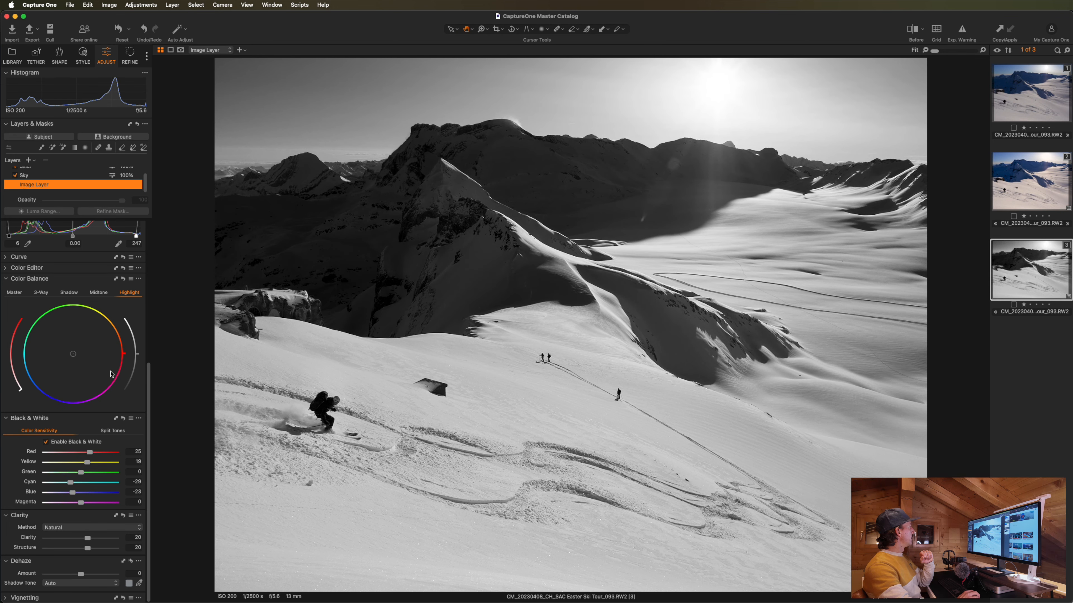
- Expand the Curve tool and add a shadow point and a highlight point along the Luma curve's diagonal
scroll(114, 374, up, 3)
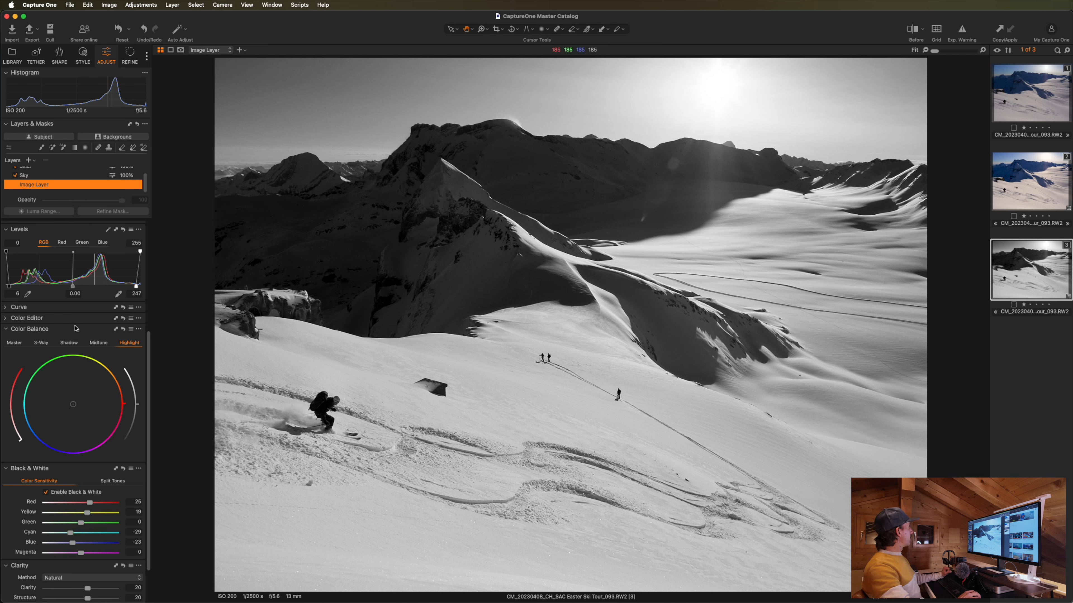
scroll(65, 179, up, 2)
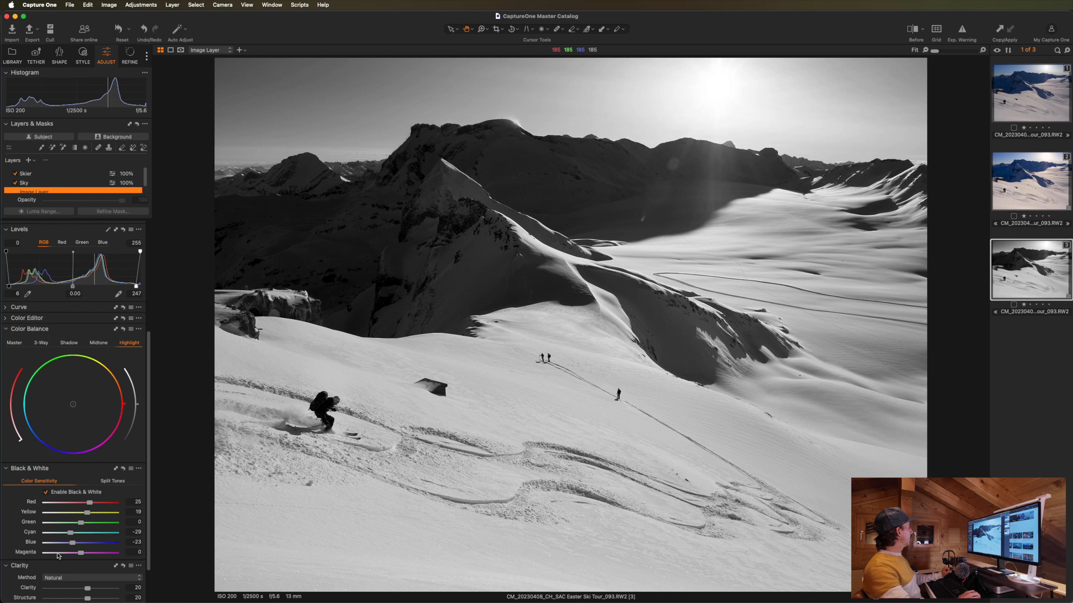
scroll(61, 501, down, 2)
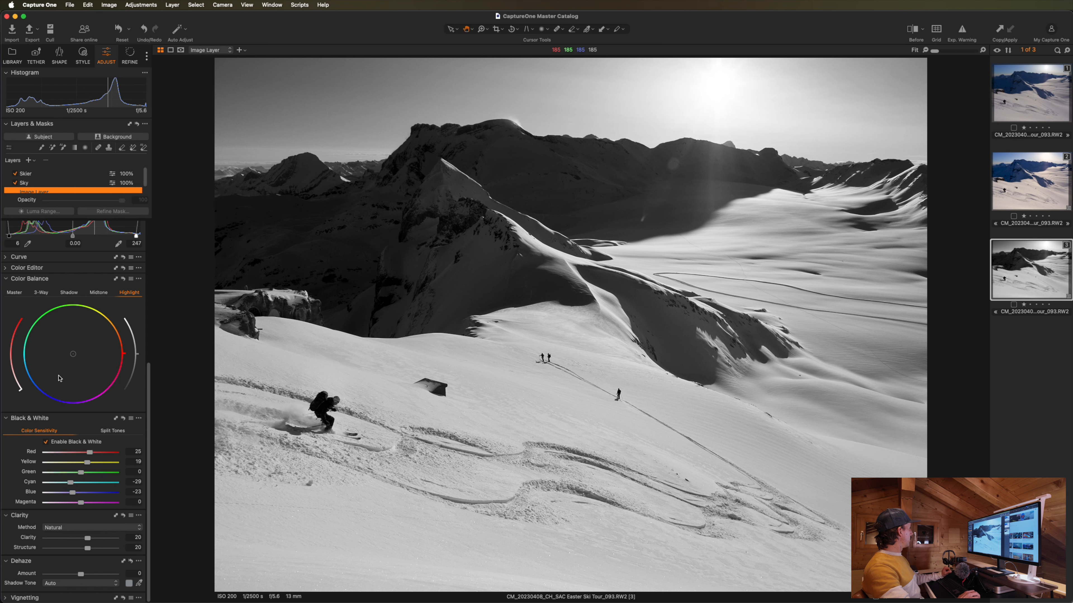
scroll(58, 379, up, 3)
click(17, 333)
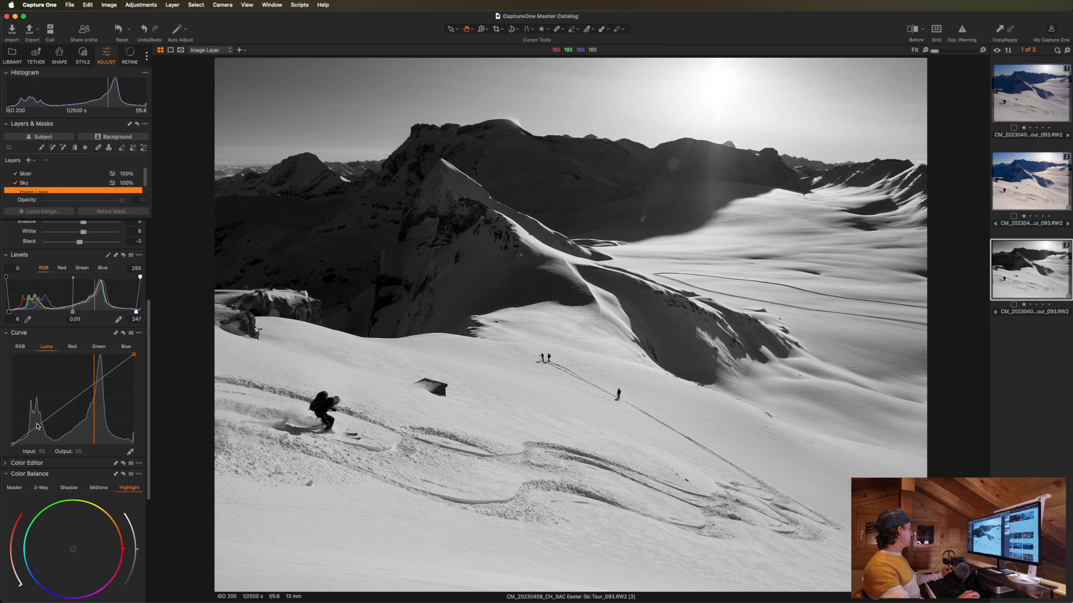
click(13, 443)
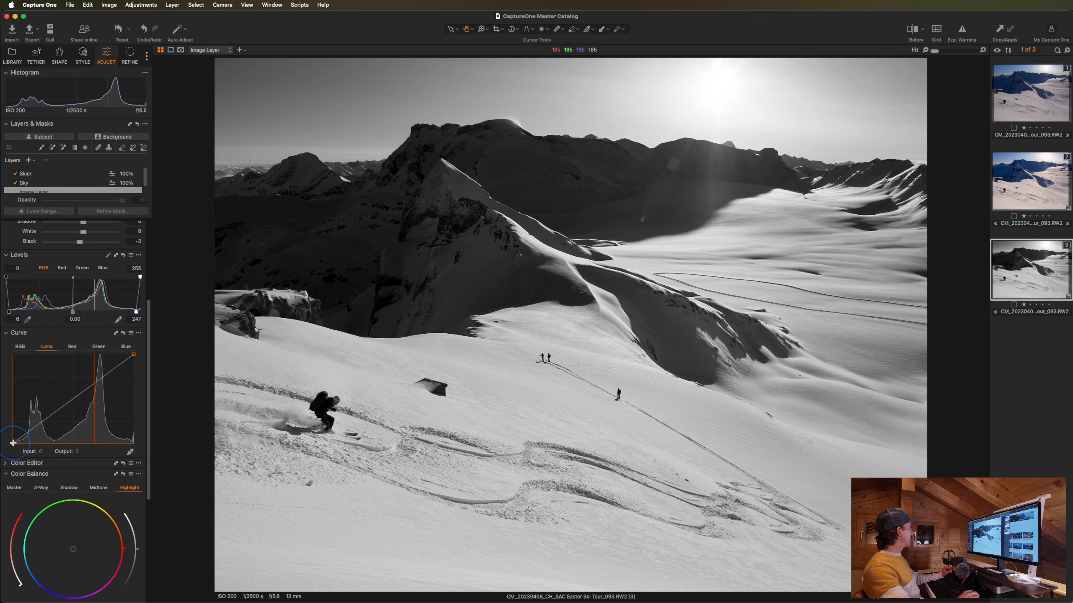
drag(33, 429, 34, 429)
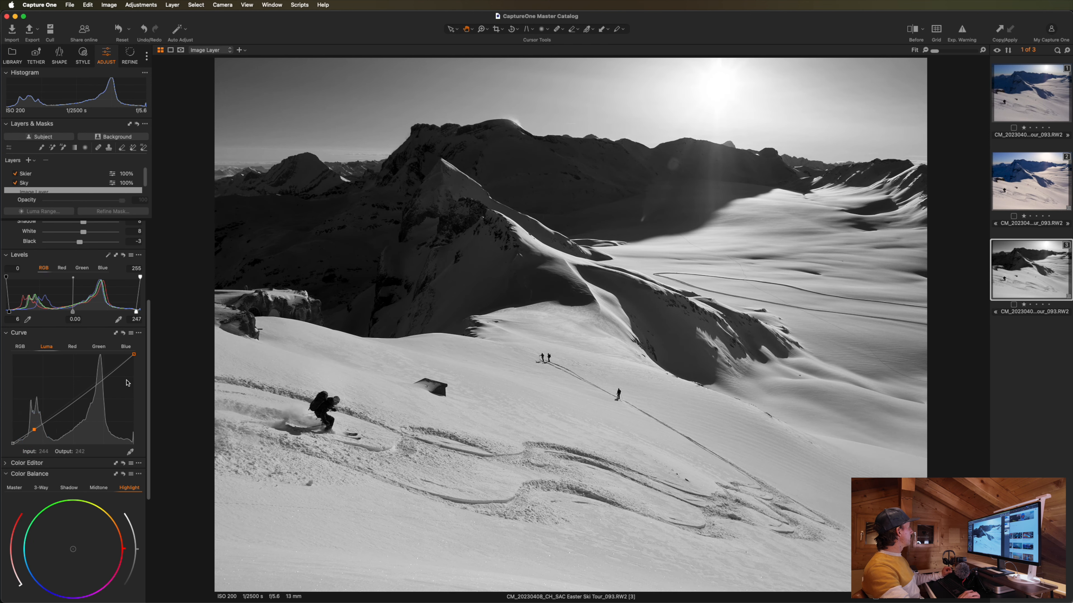
click(101, 378)
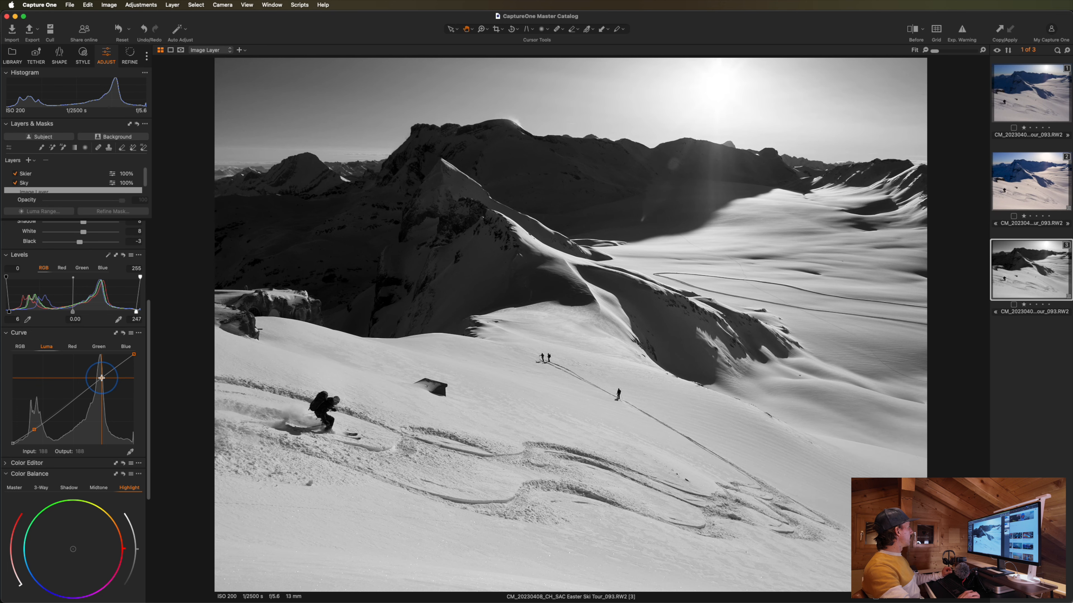
- Raise the Luma curve's highlight point slightly while checking the exposure warning, and preview the image with the curve temporarily reset
click(961, 29)
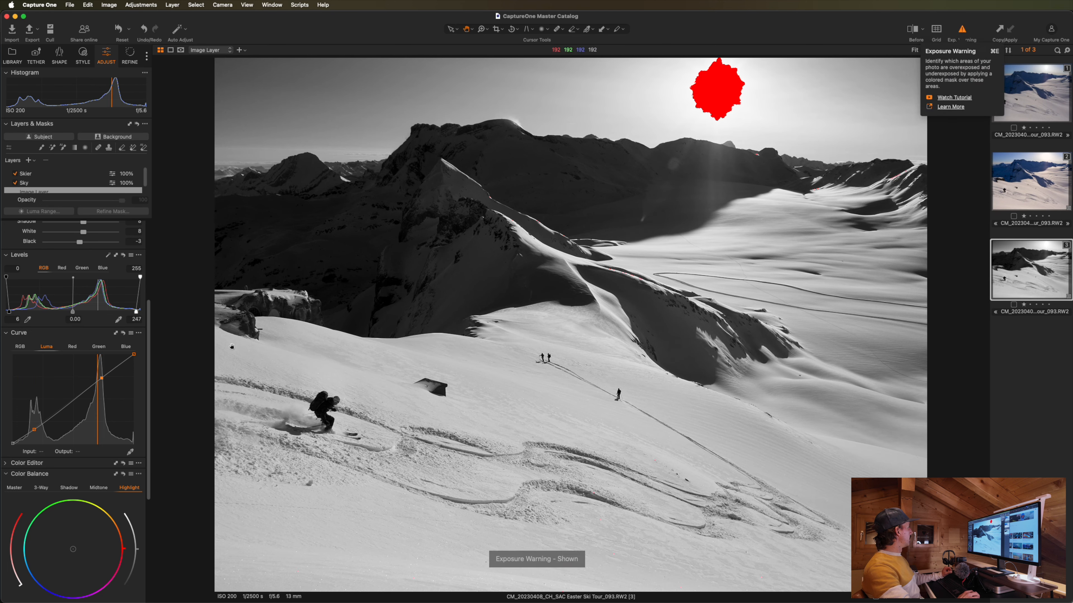
drag(101, 378, 103, 374)
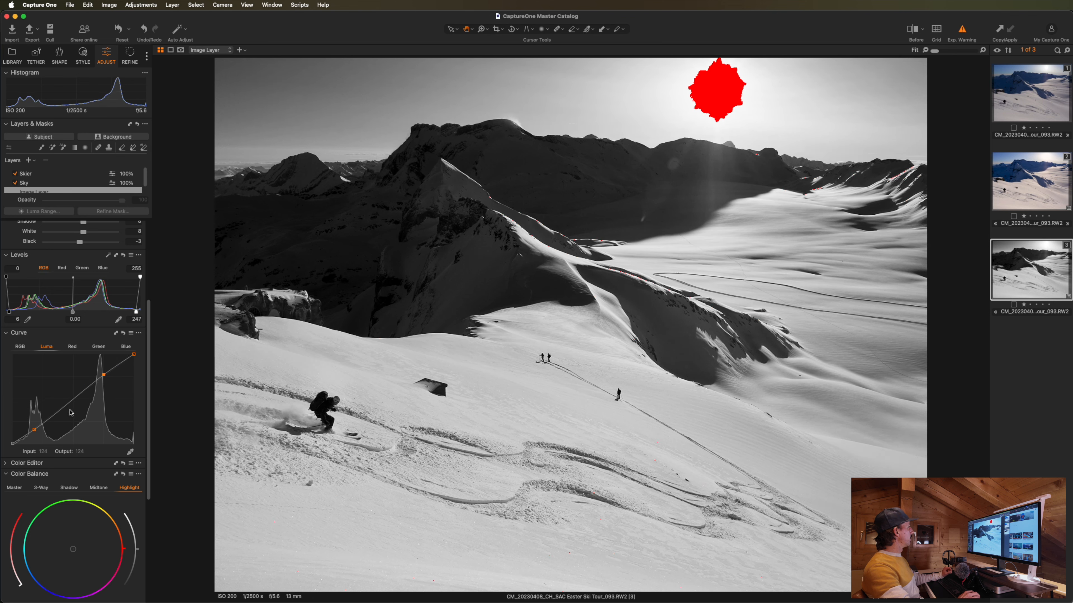
click(964, 27)
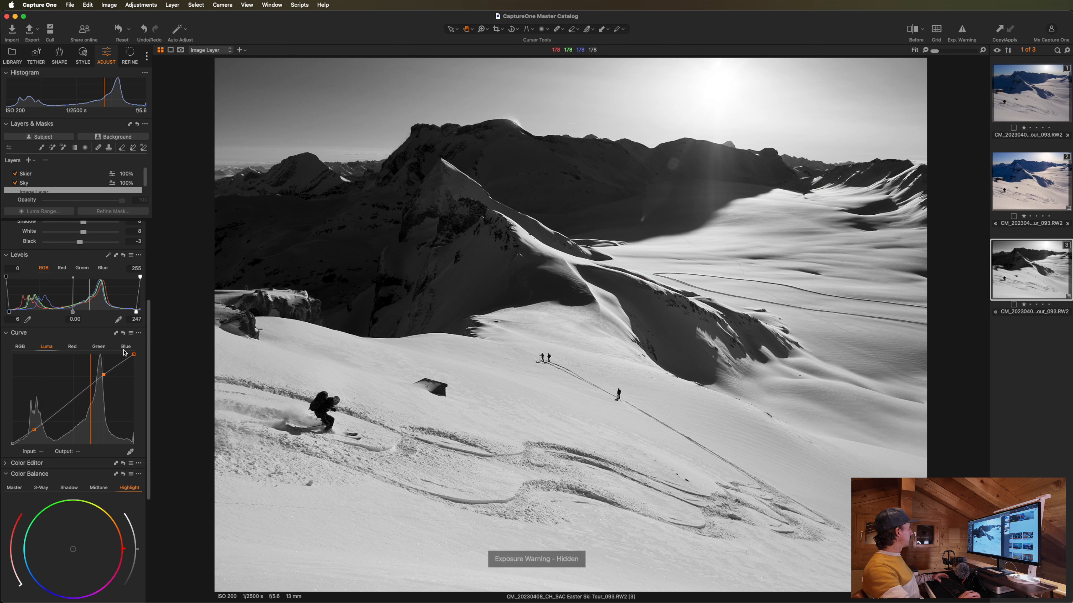
key(alt)
alt+click(122, 335)
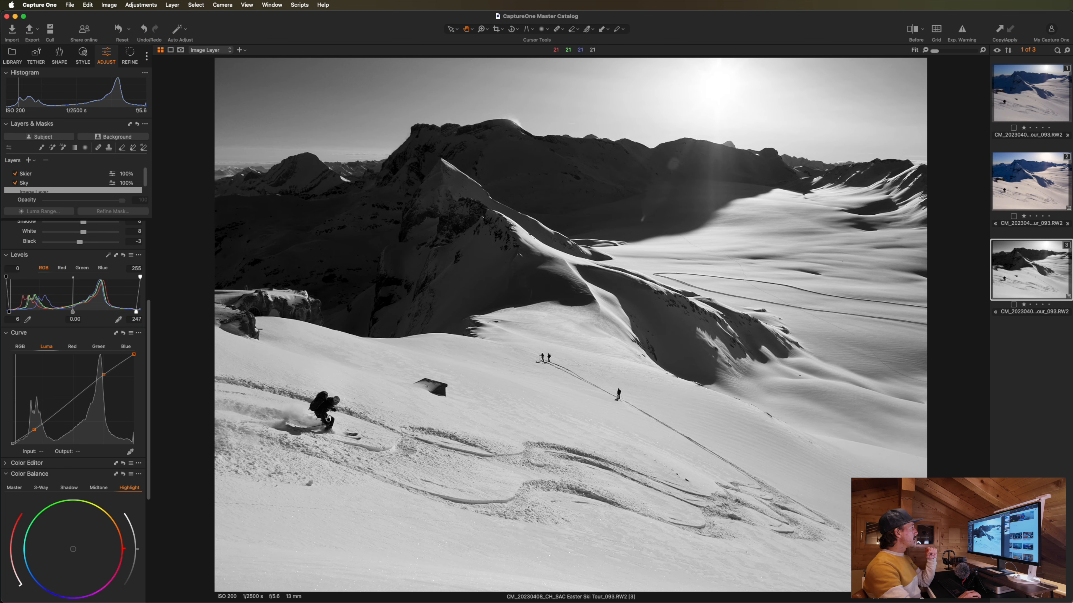
- Set the High Dynamic Range Black to -4 and the Contrast to 3
scroll(90, 332, up, 5)
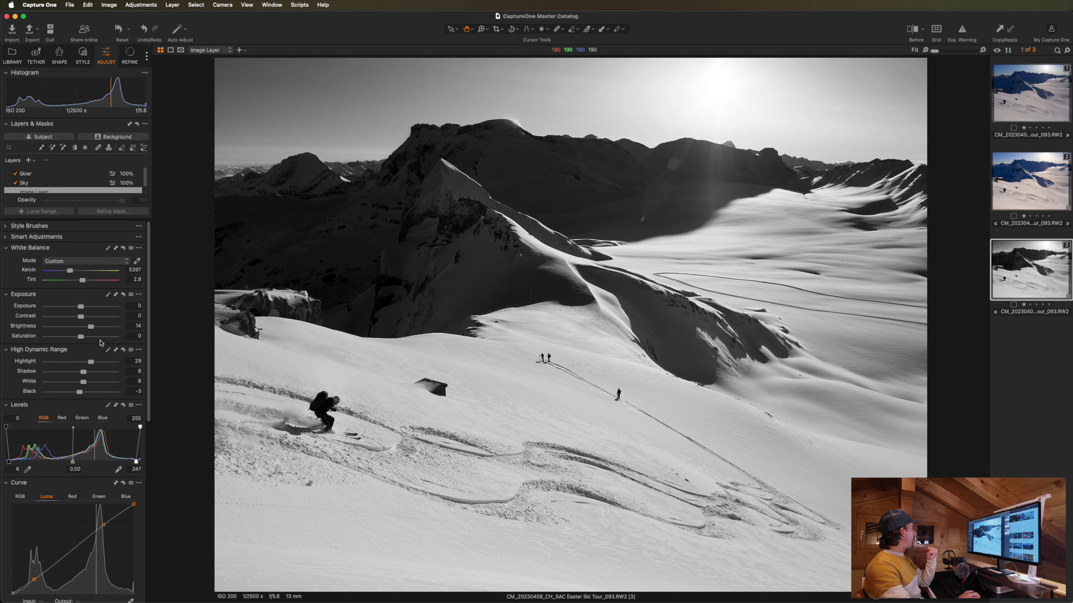
click(80, 393)
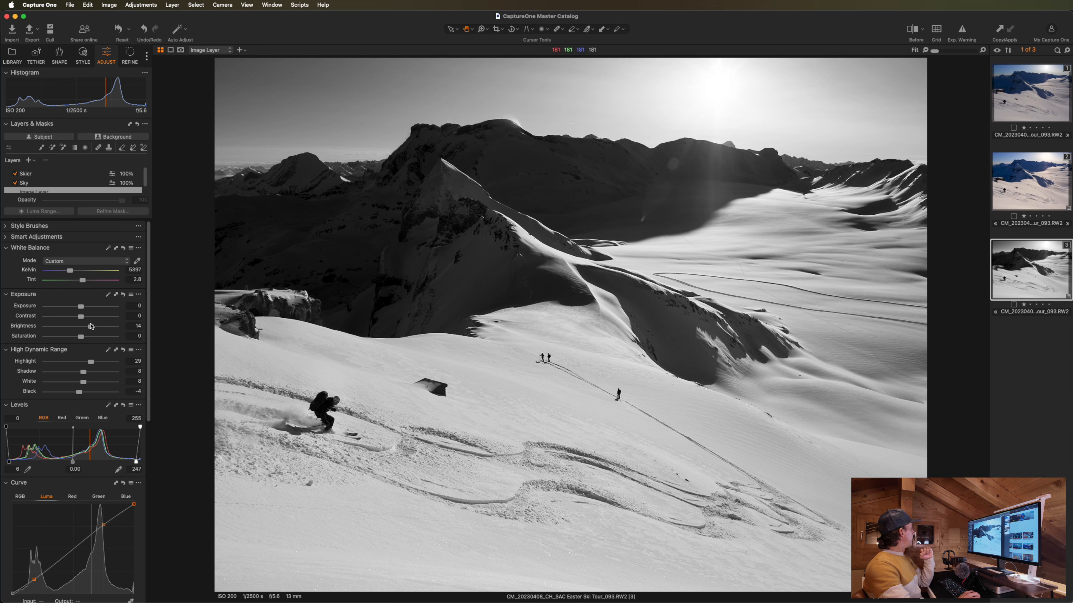
drag(81, 317, 83, 317)
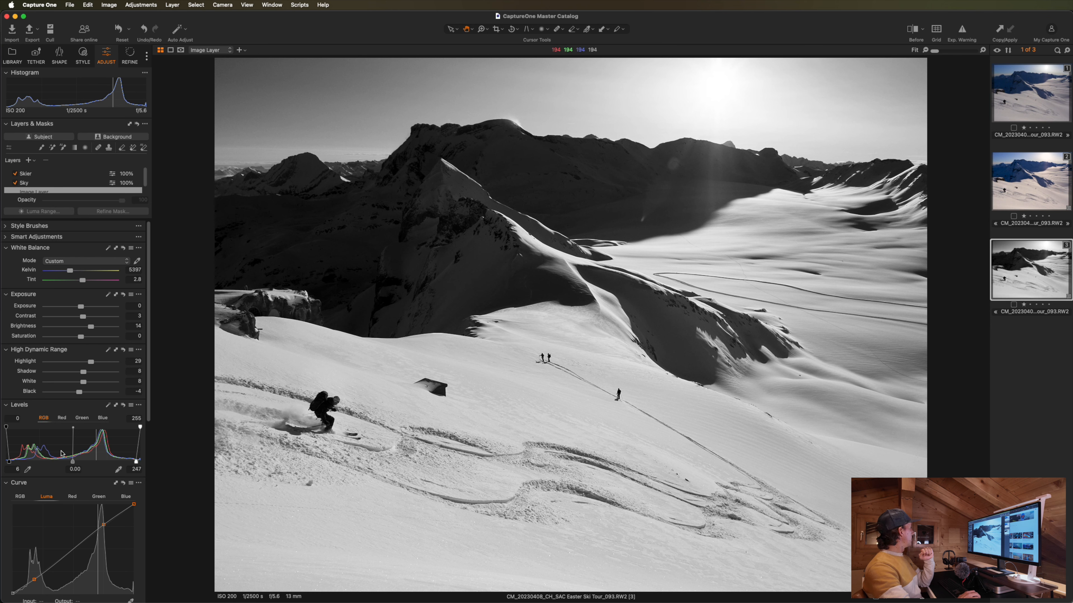
- Examine the mountain ridge, shadows and sky at 100% and bring up the sharpening, noise reduction and film grain settings
double_click(548, 230)
drag(507, 155, 617, 378)
drag(405, 287, 639, 233)
drag(550, 221, 565, 313)
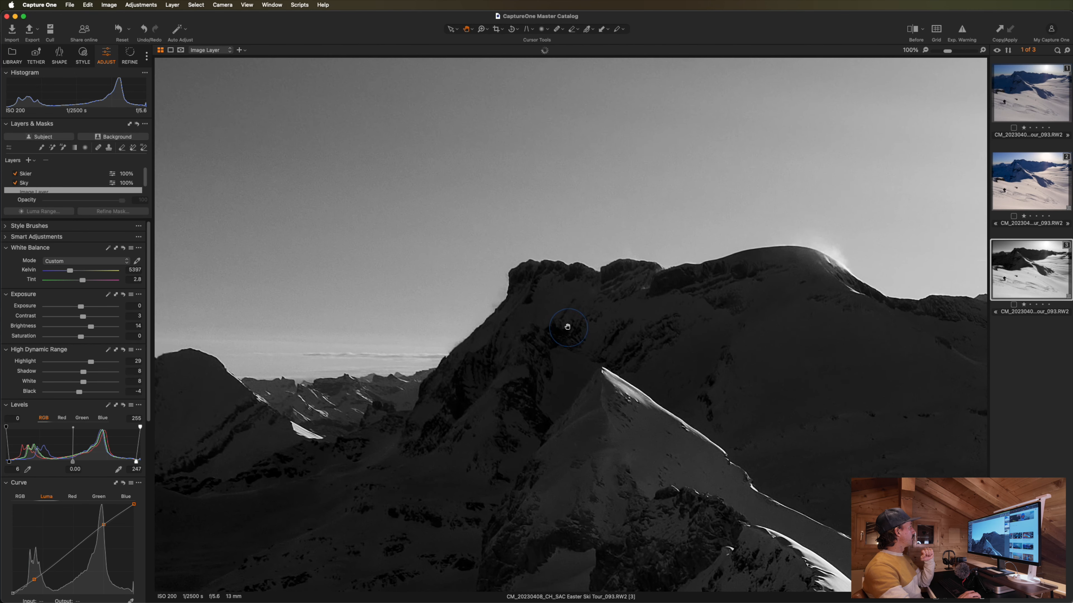
drag(590, 396, 581, 270)
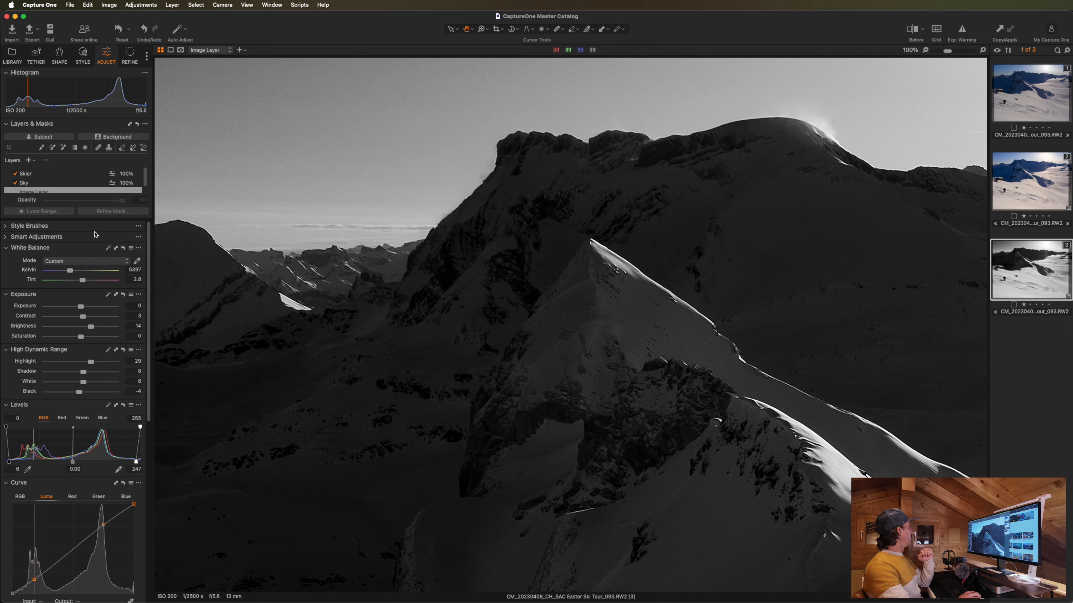
click(129, 55)
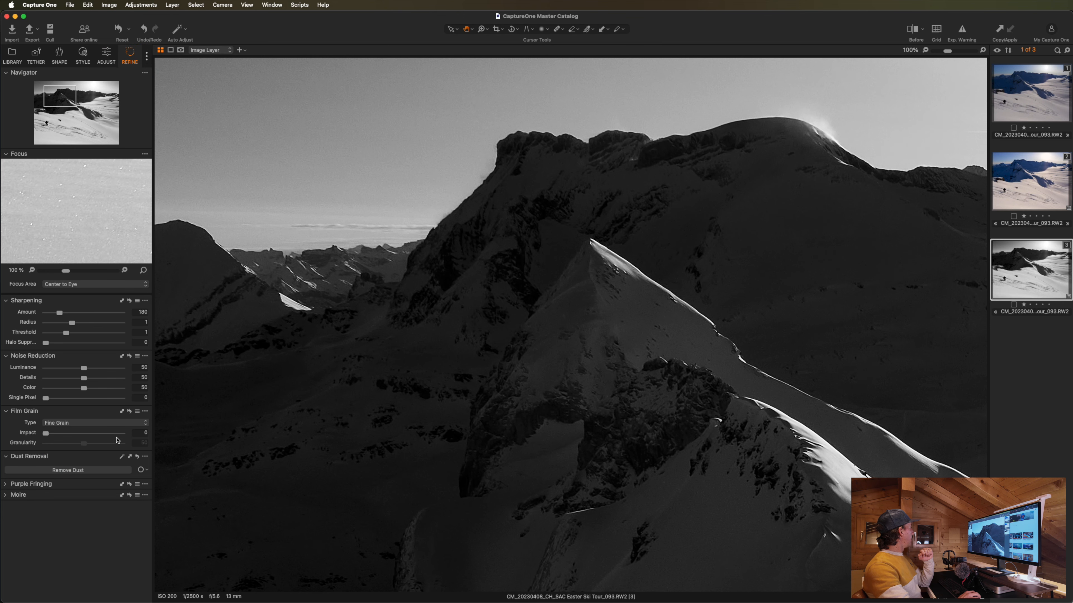
drag(582, 266, 526, 346)
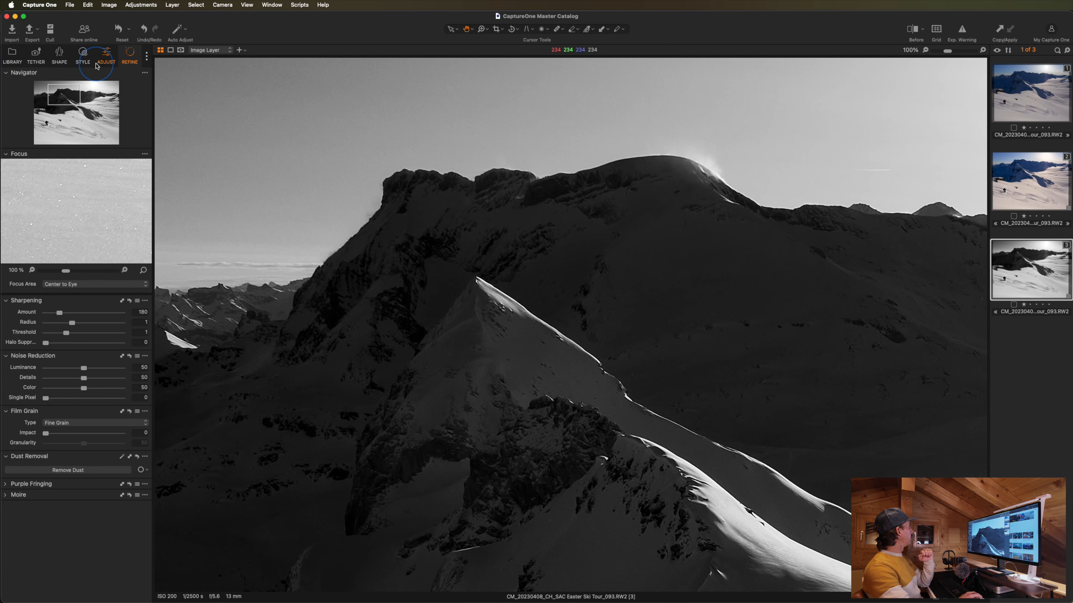
click(106, 55)
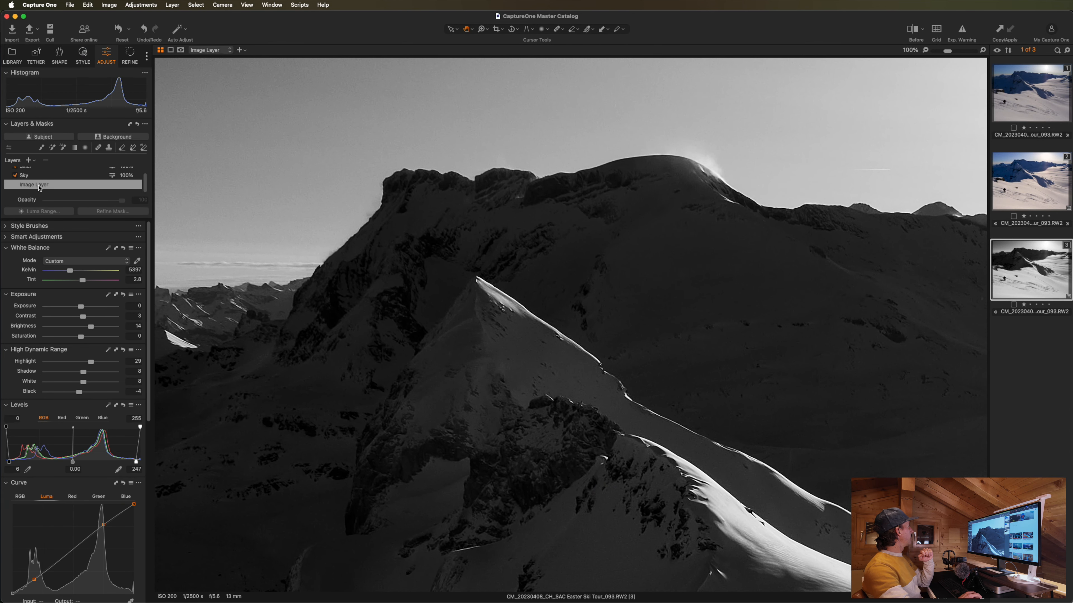
click(125, 62)
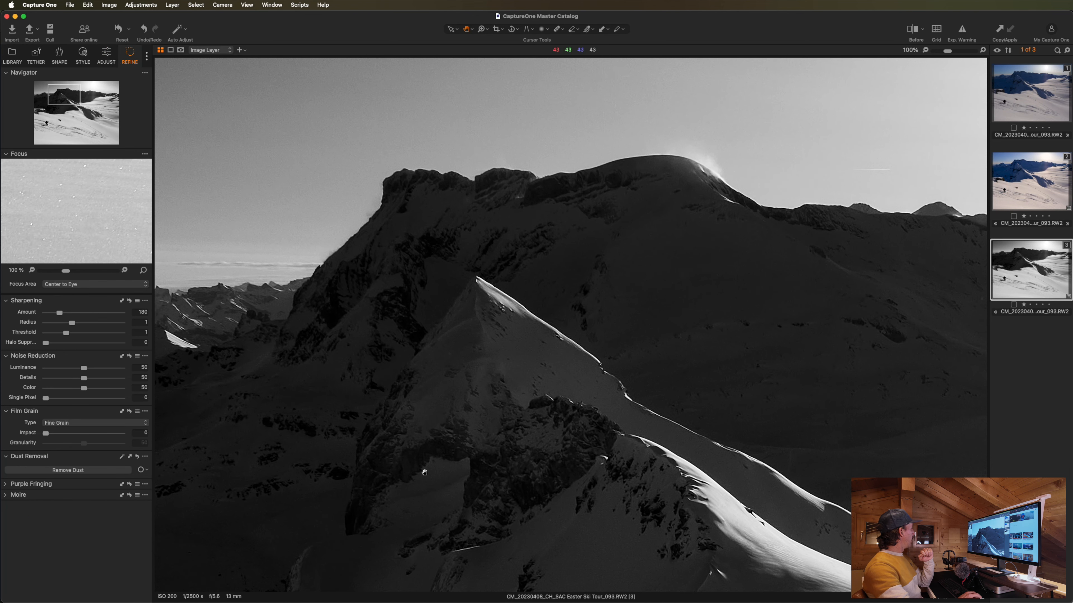
drag(697, 364, 366, 405)
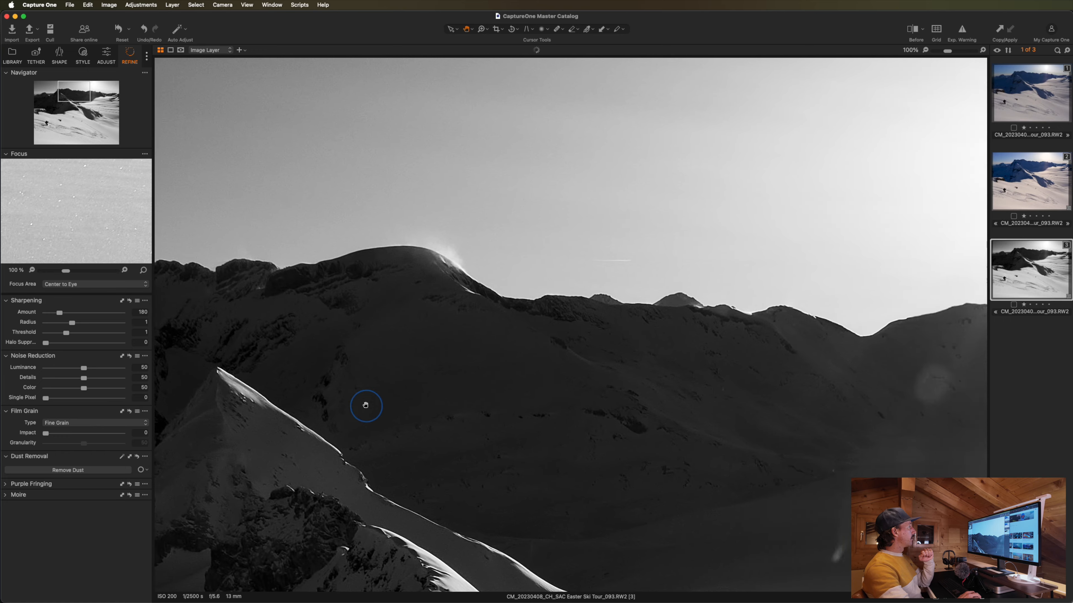
drag(307, 363, 470, 232)
drag(781, 247, 714, 143)
drag(213, 223, 467, 381)
drag(695, 400, 615, 392)
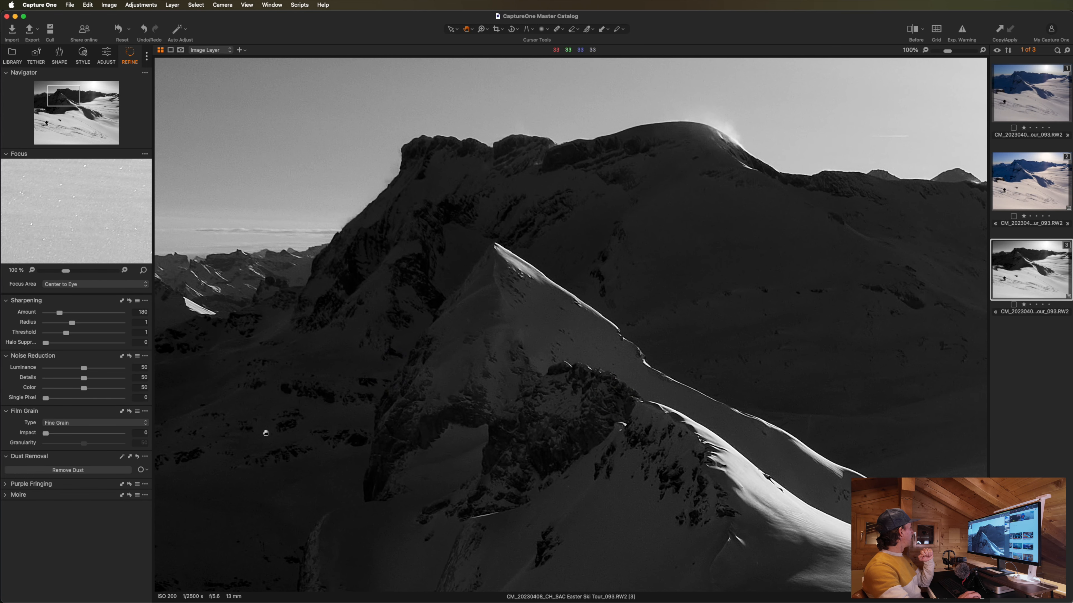
- Apply Fine Grain film grain with an Impact of 50 and check it on the peaks and sky
click(58, 426)
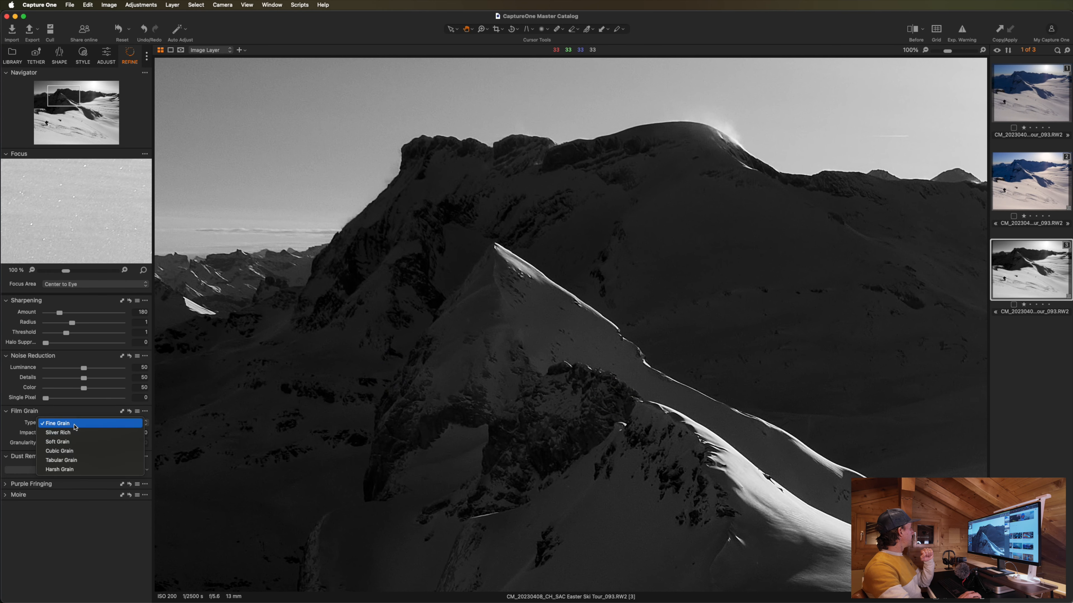
click(83, 425)
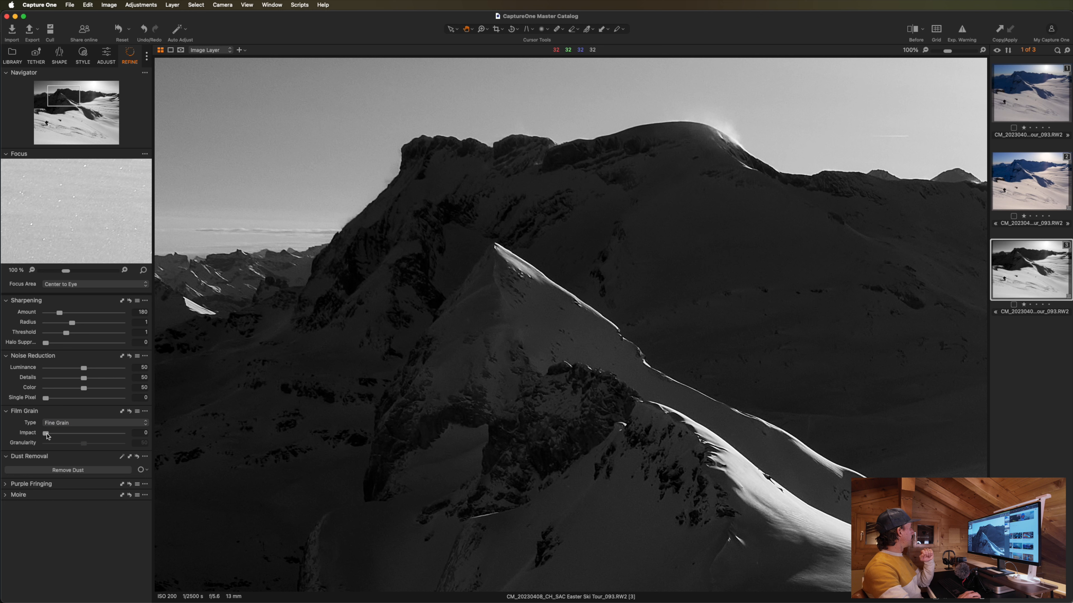
drag(47, 434, 85, 434)
drag(519, 212, 640, 275)
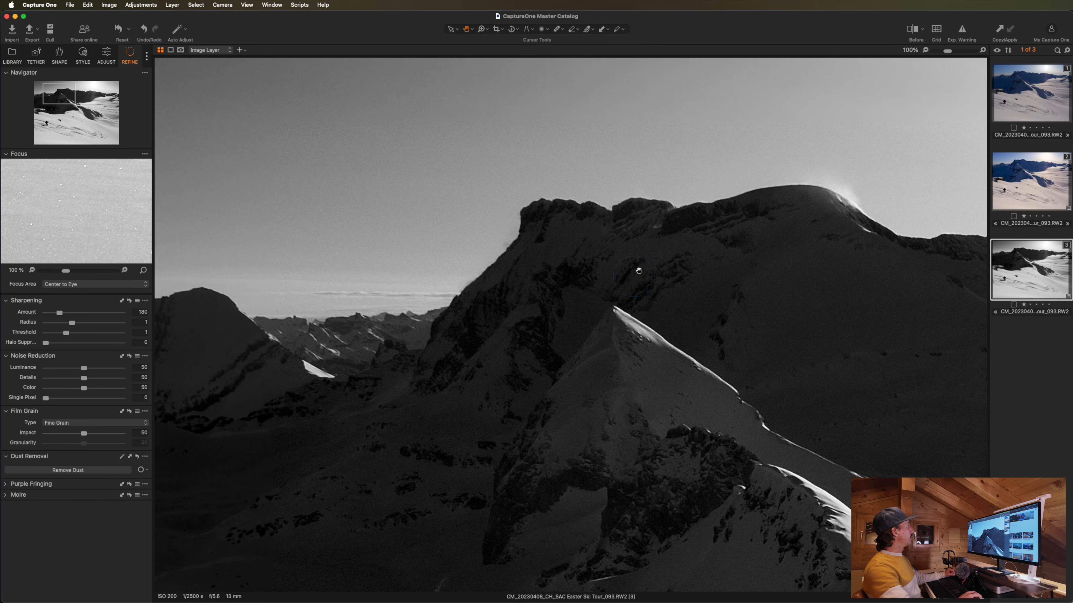
- Try the Silver Rich, Soft Grain, Cubic Grain, Tabular Grain and Harsh Grain film grain types in turn
click(69, 423)
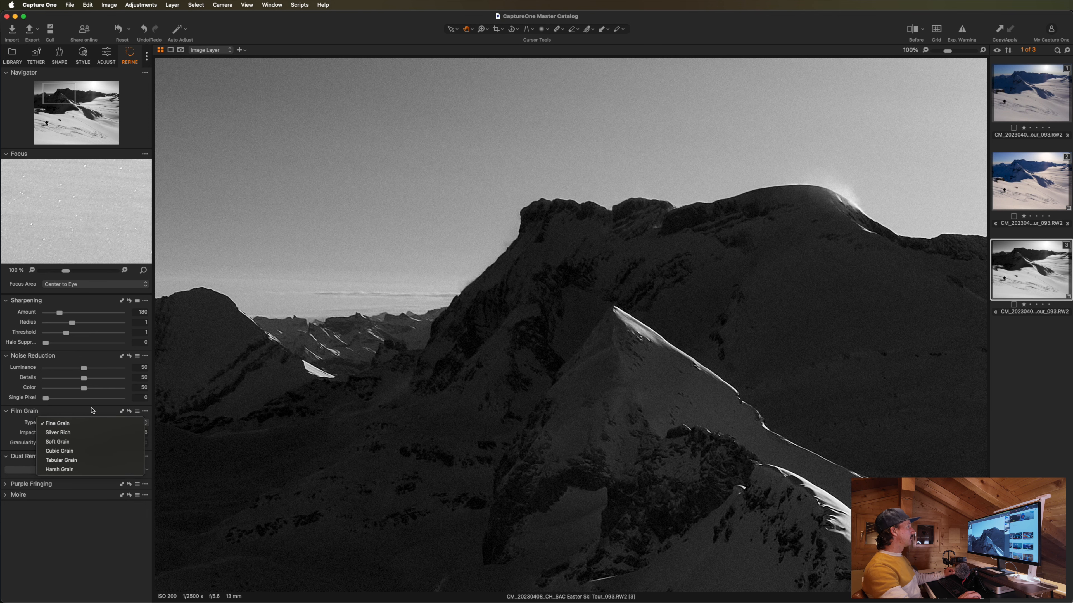
click(83, 433)
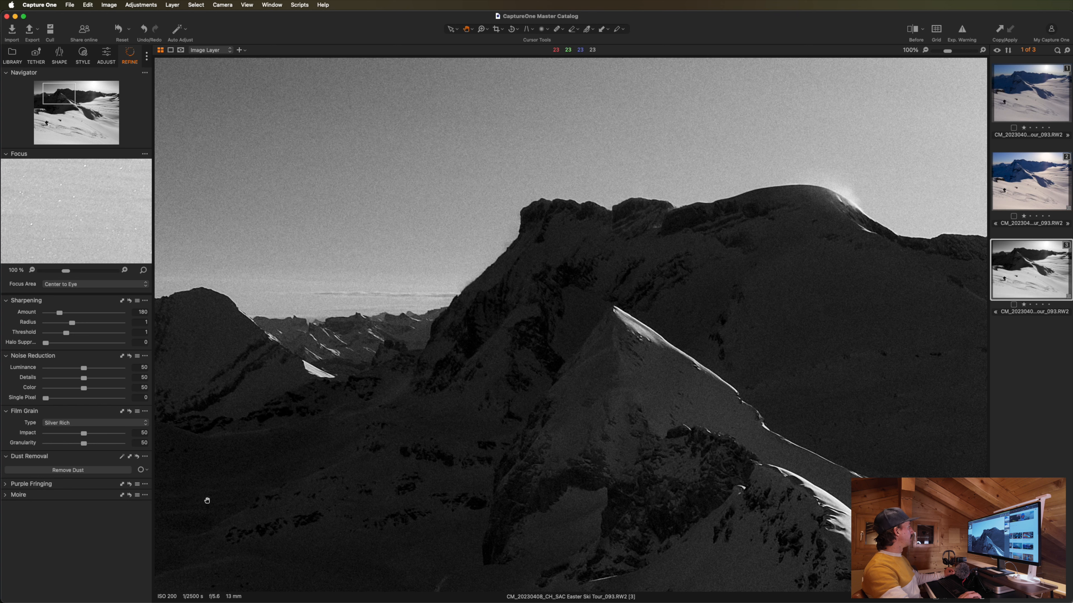
click(91, 426)
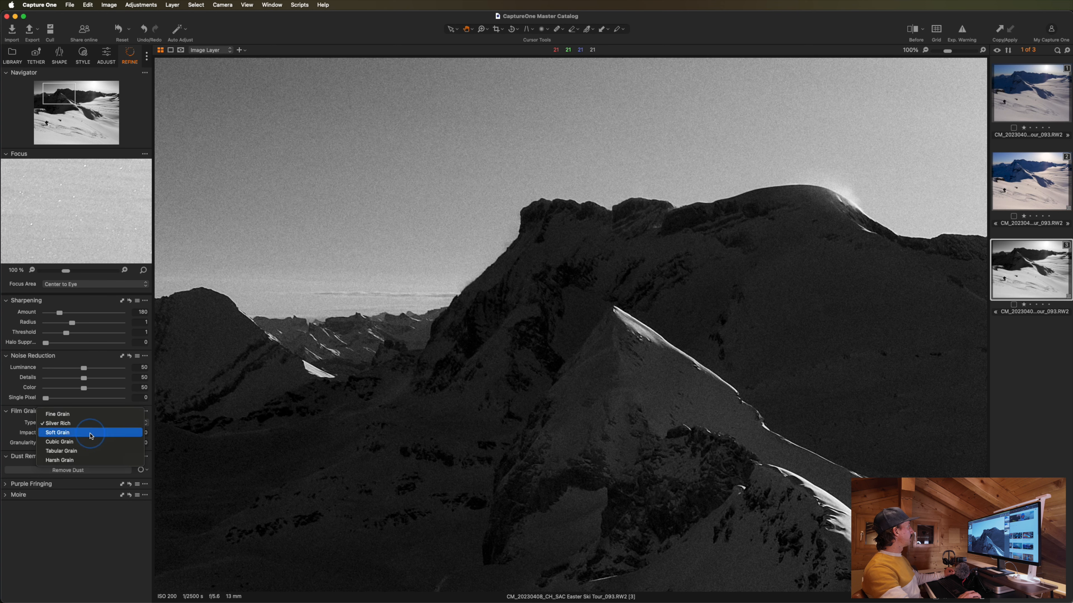
click(91, 434)
click(83, 426)
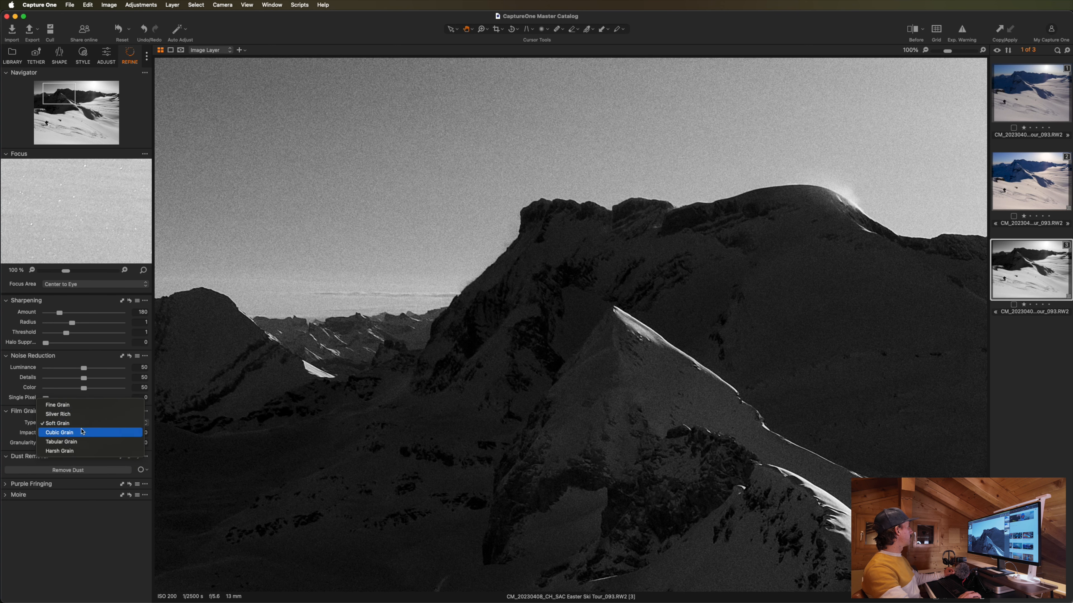
click(84, 431)
click(85, 424)
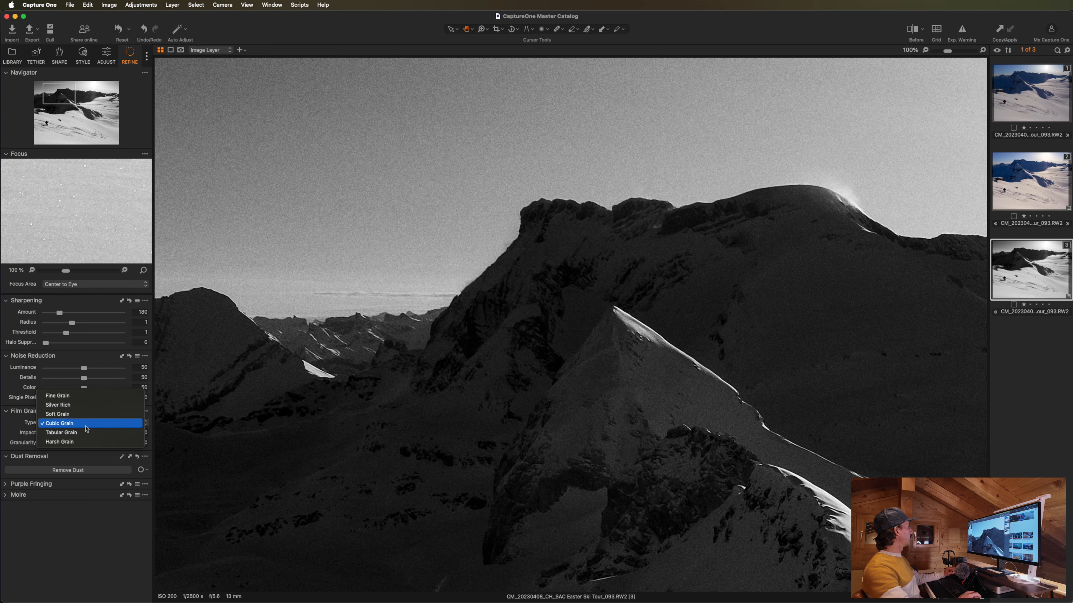
click(86, 427)
click(85, 426)
click(87, 433)
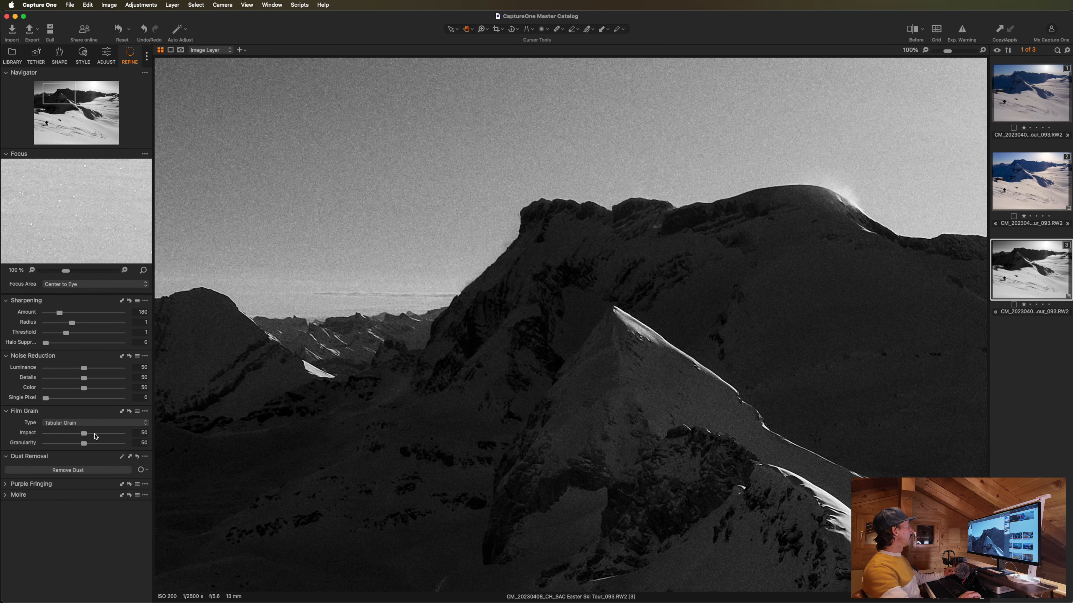
click(95, 425)
click(95, 431)
- Set the film grain type to Soft Grain with an Impact of 35 and check it on the dark ridge
click(95, 426)
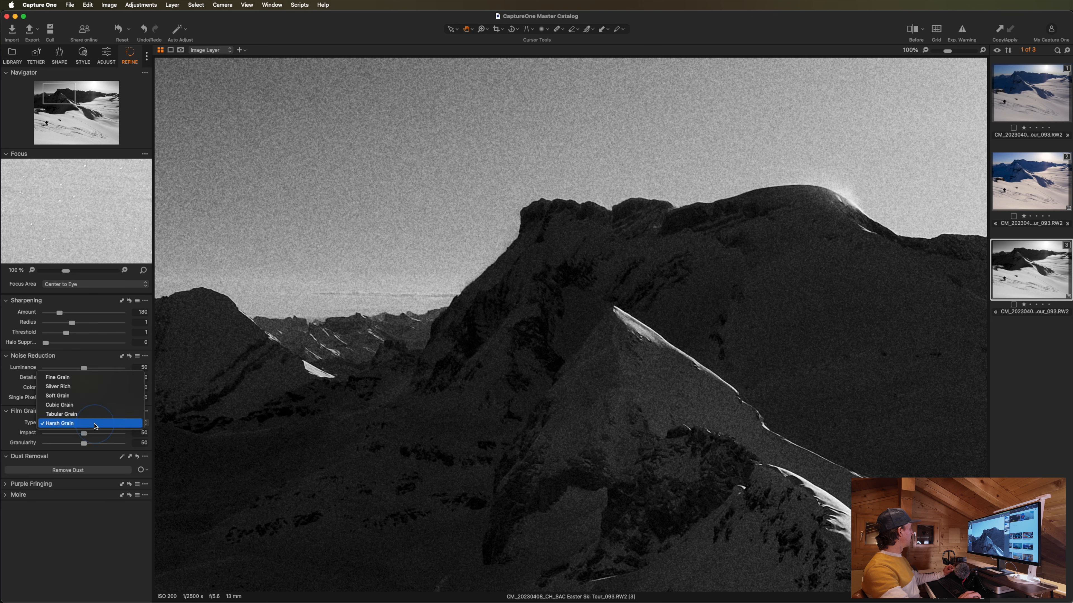
click(88, 396)
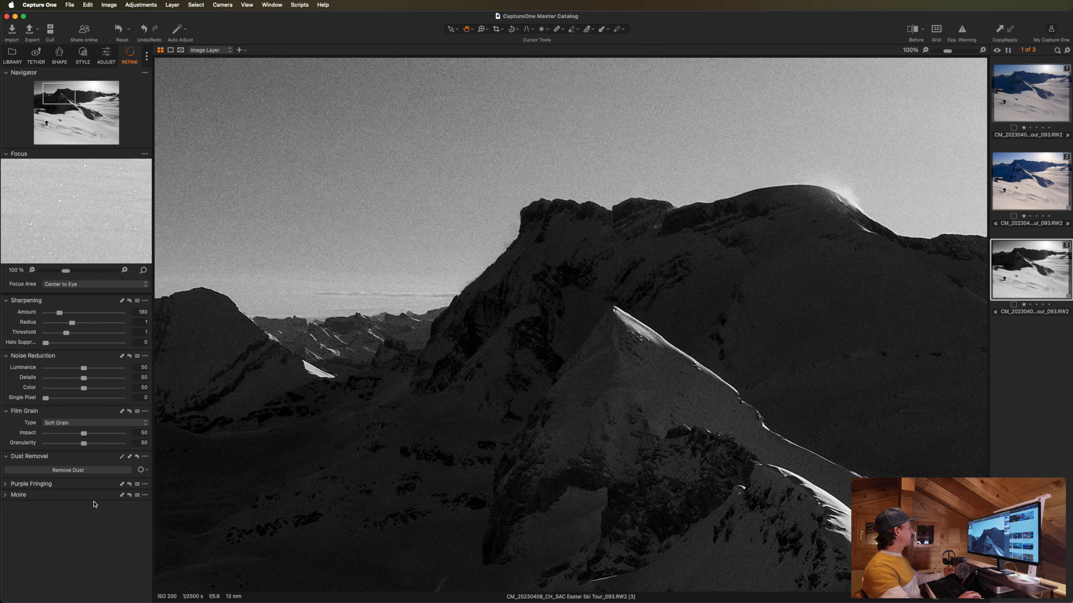
mouse_move(83, 436)
mouse_down()
mouse_move(39, 438)
mouse_move(69, 437)
mouse_up()
drag(688, 475, 638, 331)
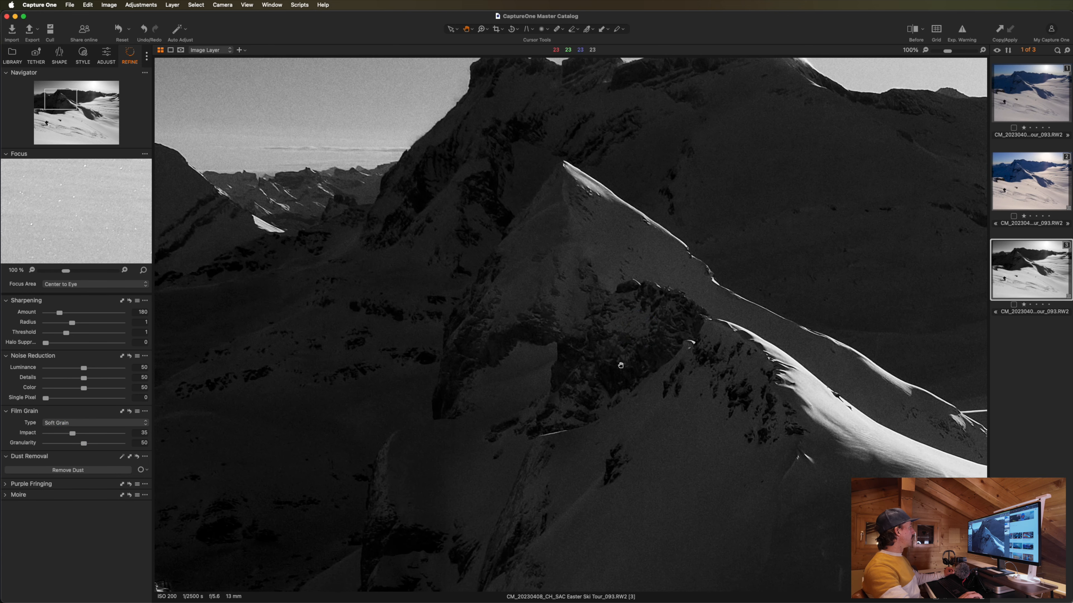
- Try a film grain Granularity of 17 on the sky and peaks and restore its default
drag(570, 299, 615, 480)
drag(340, 418, 369, 442)
drag(85, 445, 60, 447)
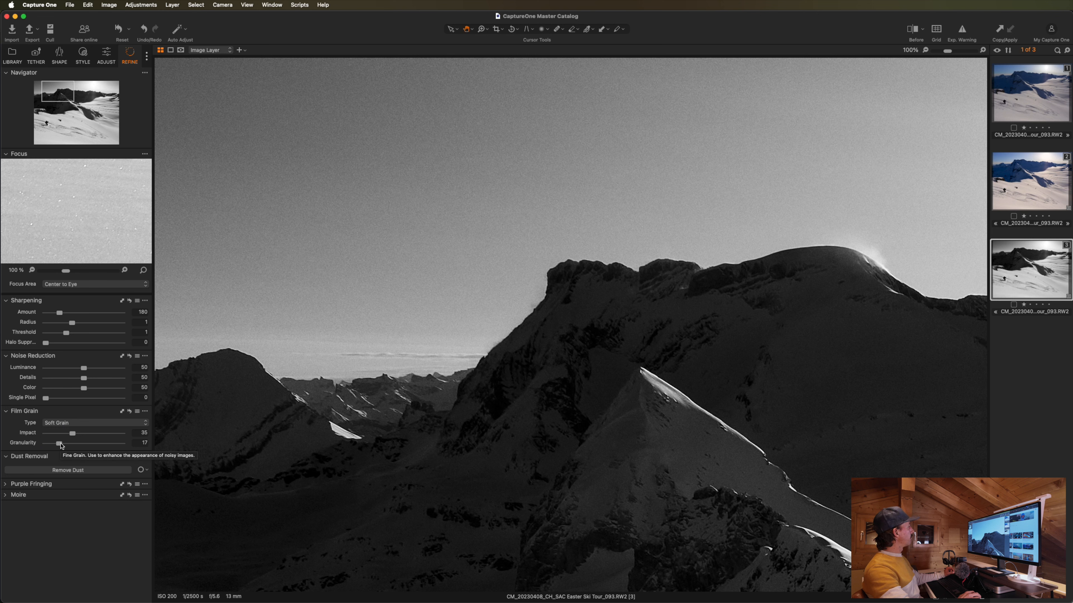
double_click(60, 444)
- Preview the snow slope around the distant ski tourers at 100% with the film grain temporarily reset
scroll(566, 395, down, 15)
scroll(566, 395, right, 10)
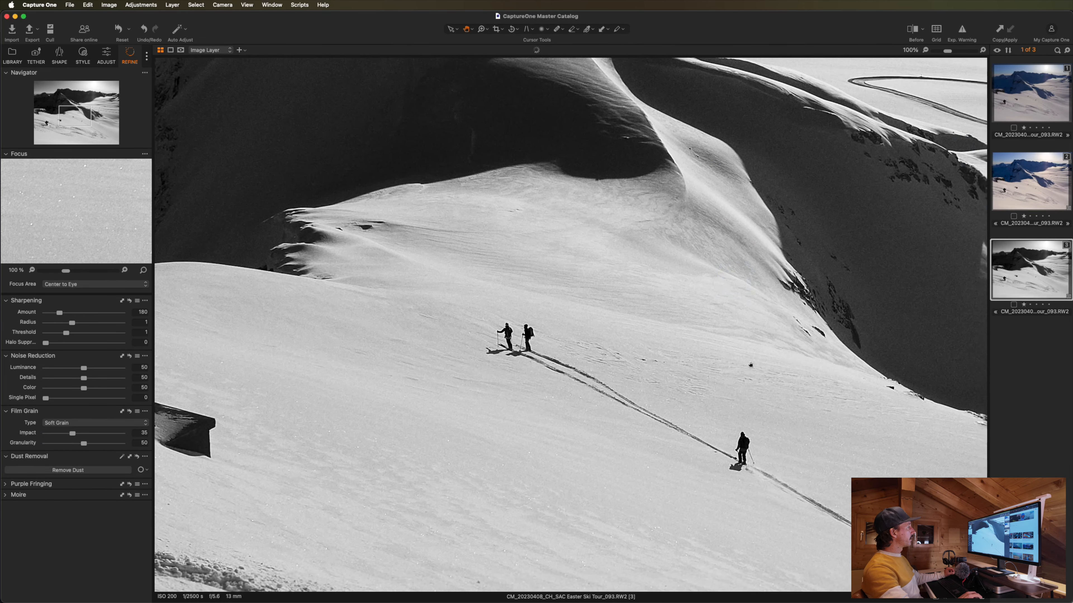
mouse_move(756, 427)
mouse_down()
mouse_move(762, 314)
mouse_move(764, 422)
mouse_up()
drag(609, 395, 591, 403)
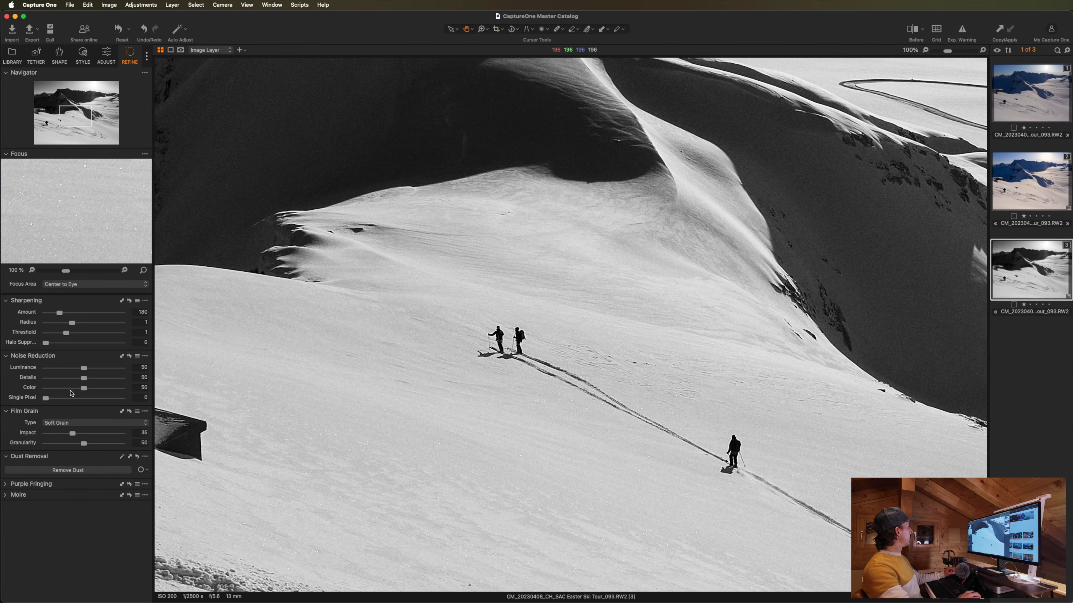
key(alt)
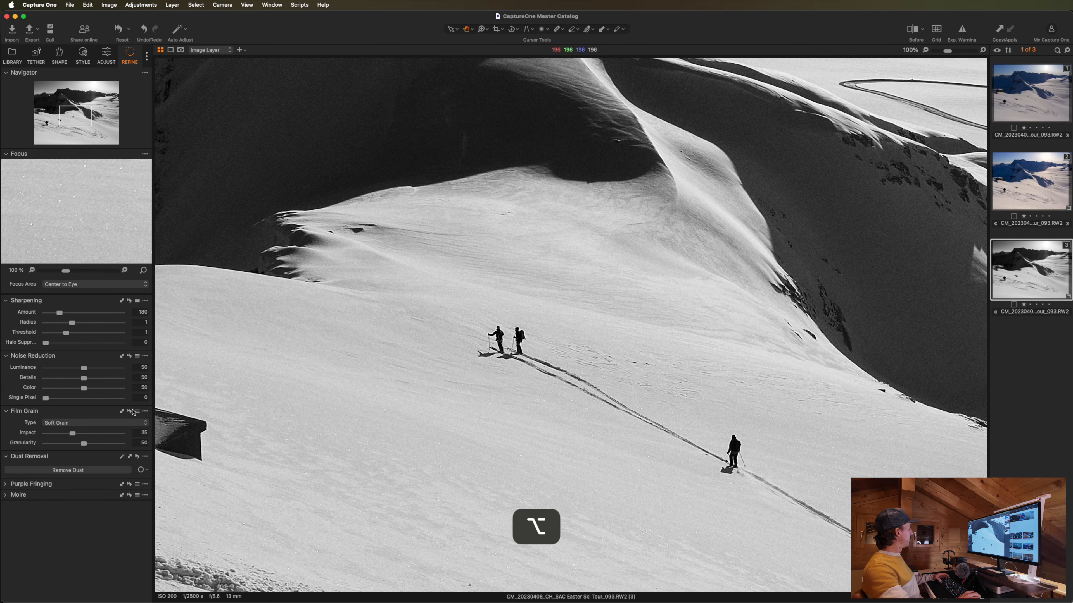
alt+click(130, 411)
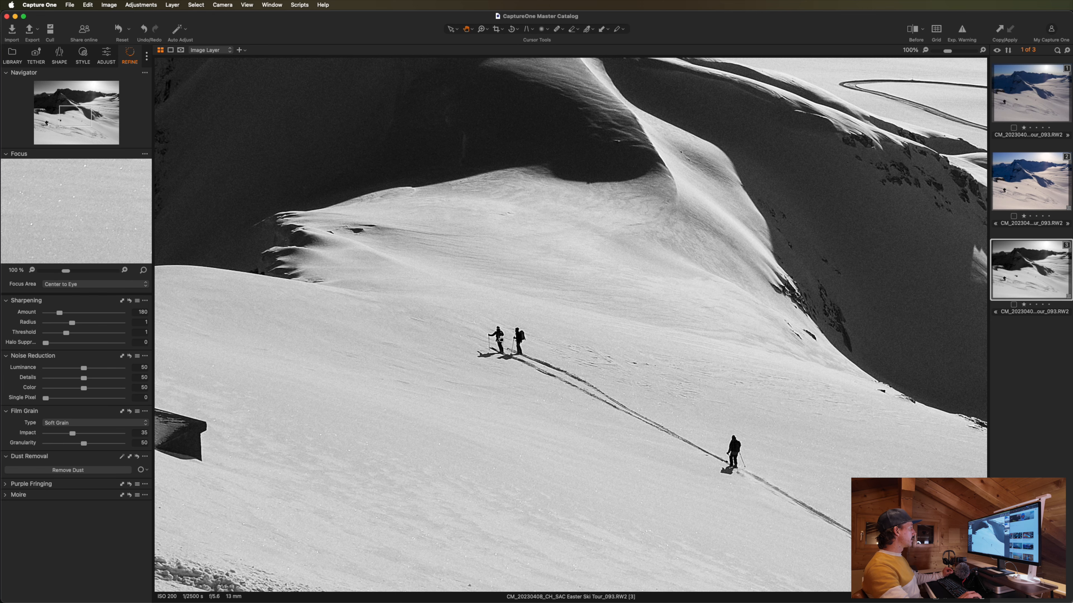
- Examine the grain on the slope, skier, snowed-in hut and ski tourers at 100%, and return to the full image
drag(515, 356, 431, 342)
drag(640, 391, 712, 354)
drag(534, 297, 578, 383)
drag(625, 414, 647, 239)
drag(416, 351, 698, 266)
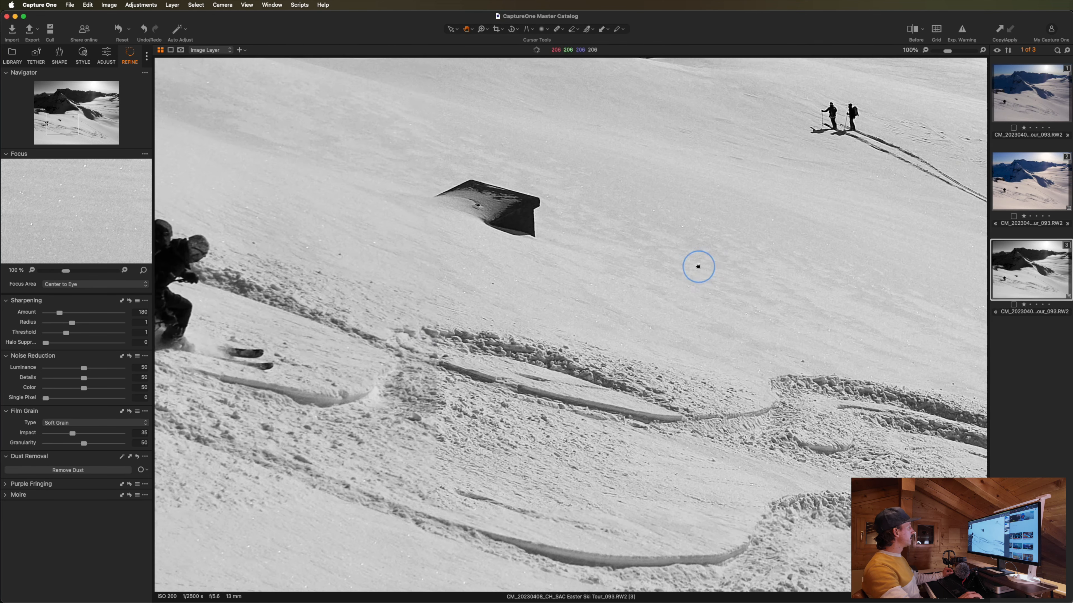
drag(367, 257, 462, 372)
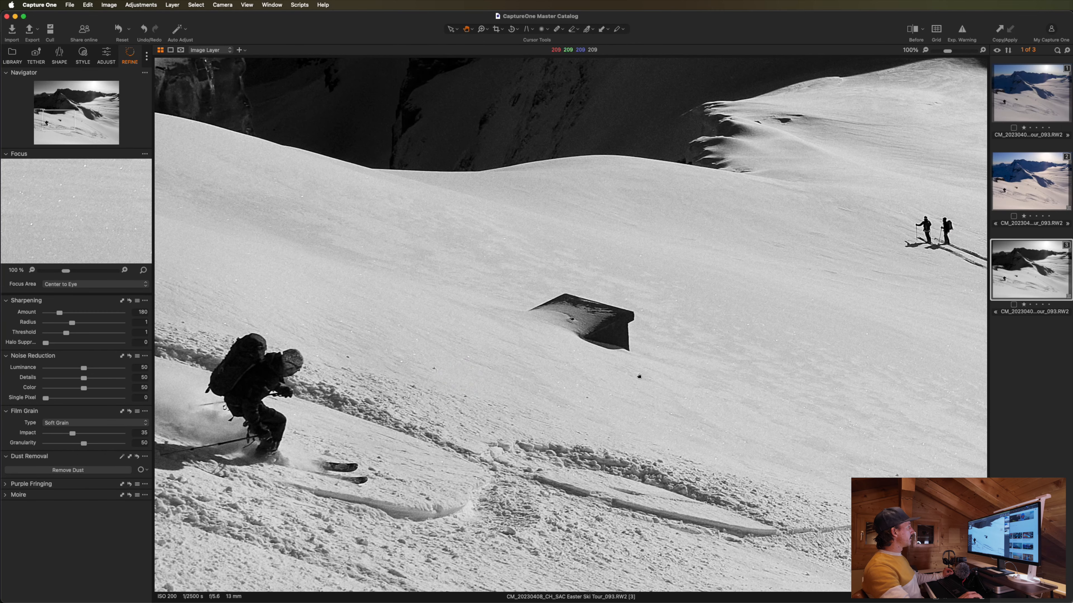
drag(639, 376, 497, 381)
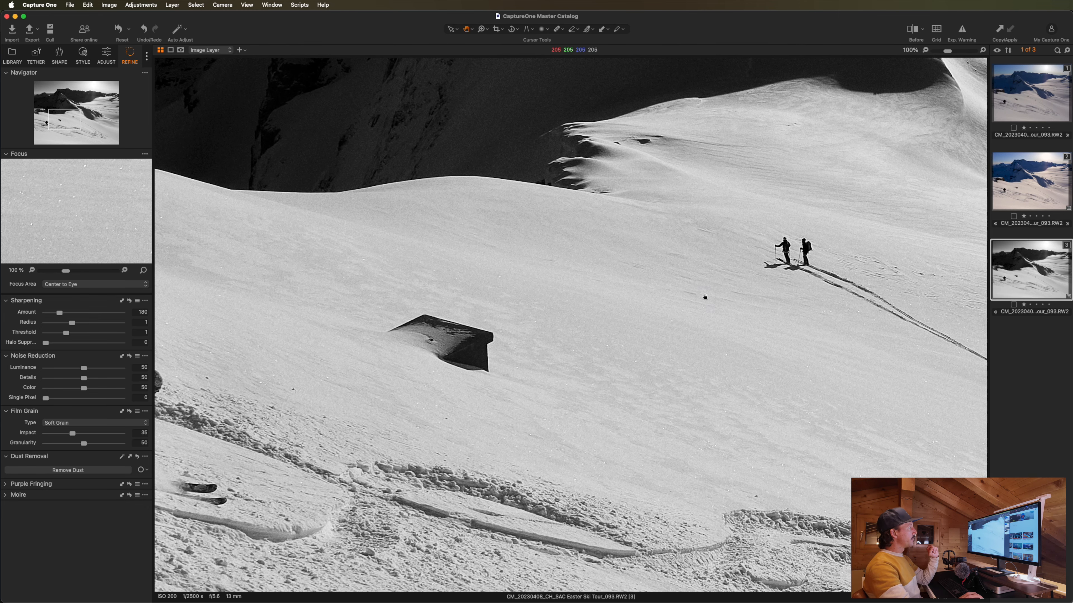
drag(931, 342, 682, 381)
drag(776, 375, 663, 474)
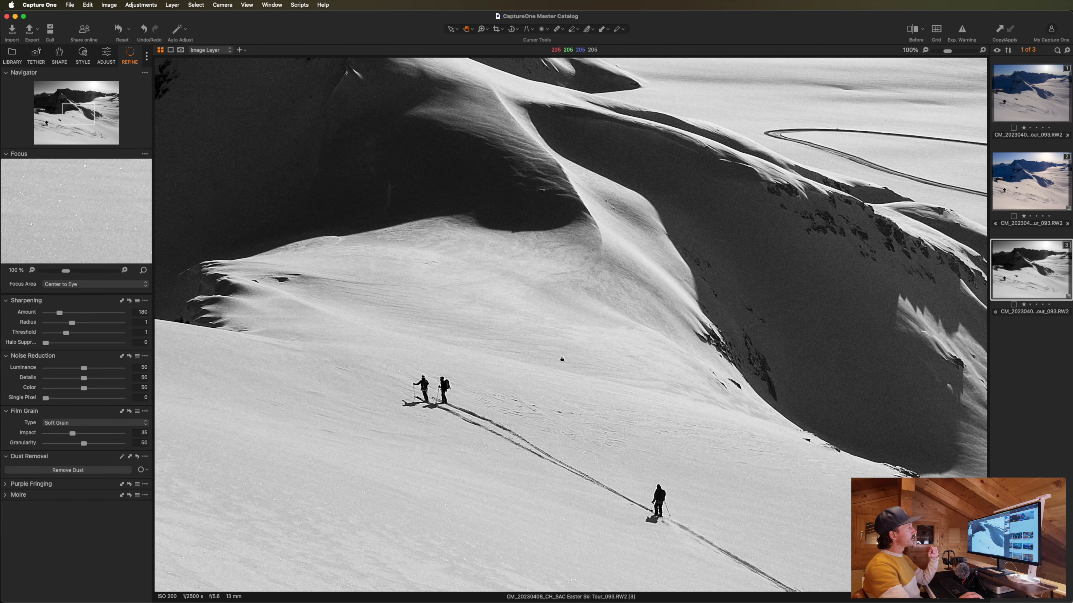
double_click(483, 391)
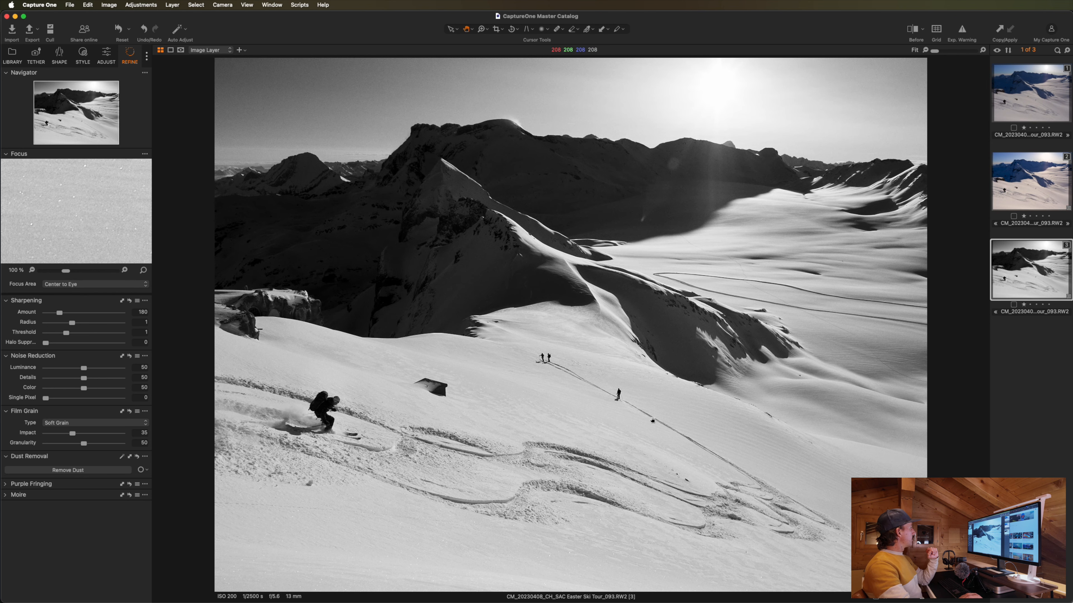
- Add an empty adjustment layer above the Skier layer and draw a radial gradient mask centred on the middle ridge
click(113, 51)
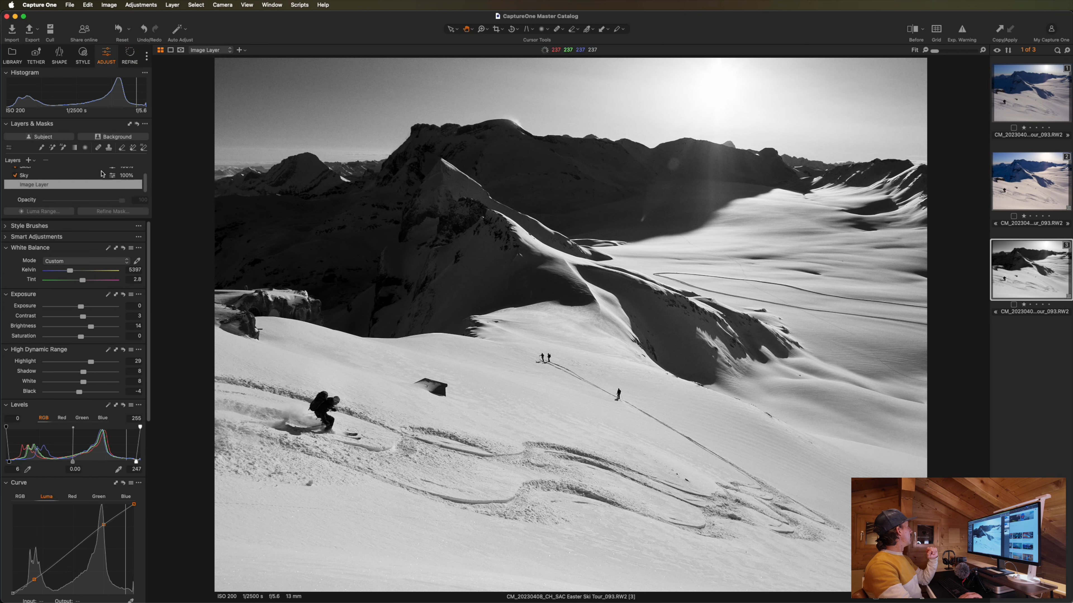
click(35, 161)
click(26, 174)
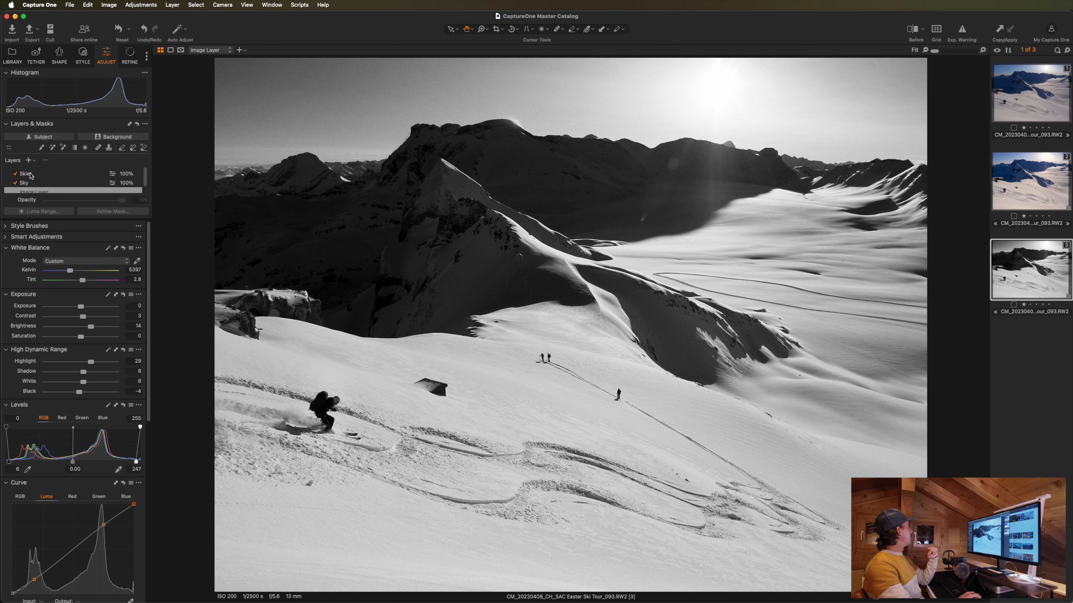
click(25, 174)
click(34, 161)
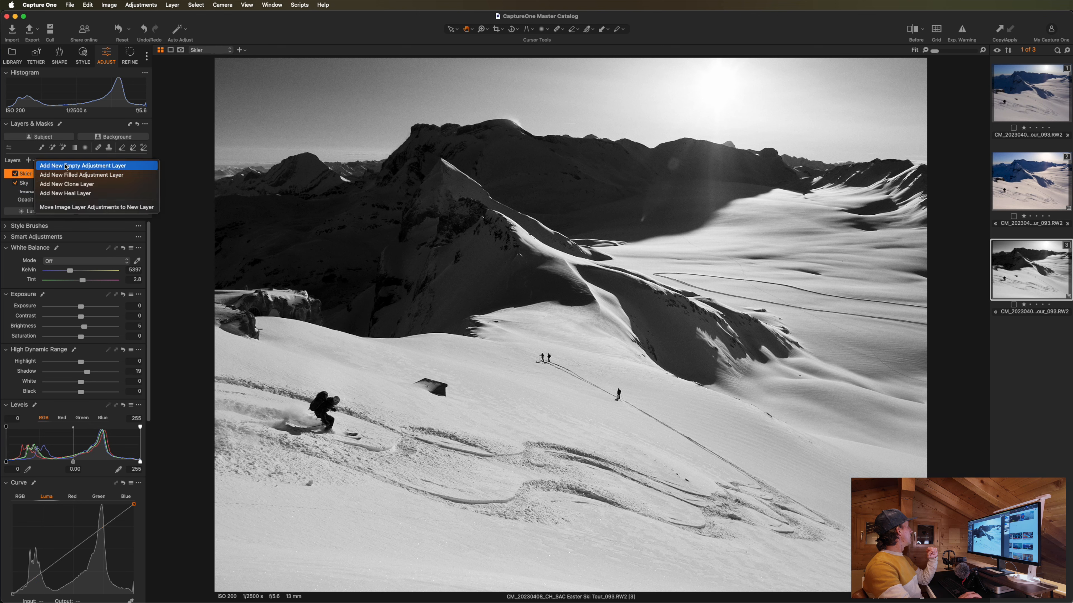
click(96, 168)
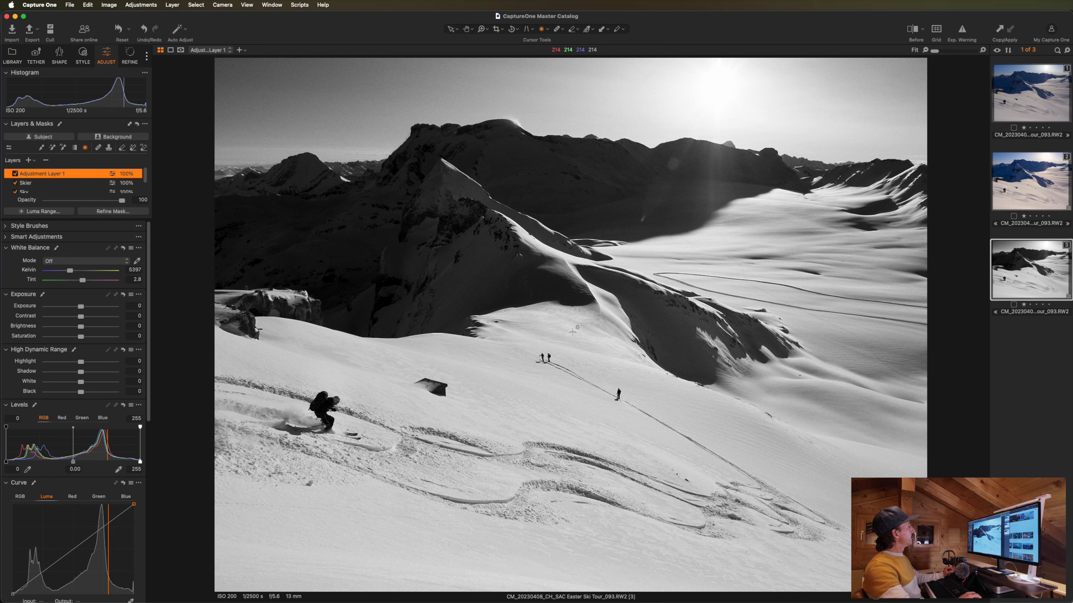
mouse_move(562, 296)
mouse_down()
mouse_move(633, 423)
mouse_move(704, 486)
mouse_up()
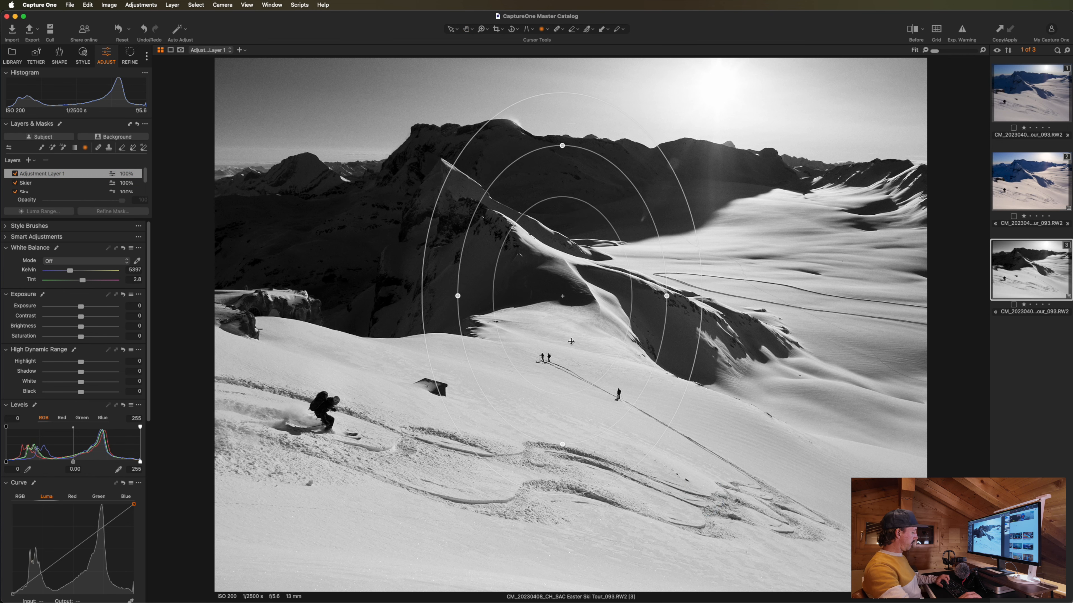
- Display the mask overlay and rename the new adjustment layer Vignette
key(m)
double_click(62, 173)
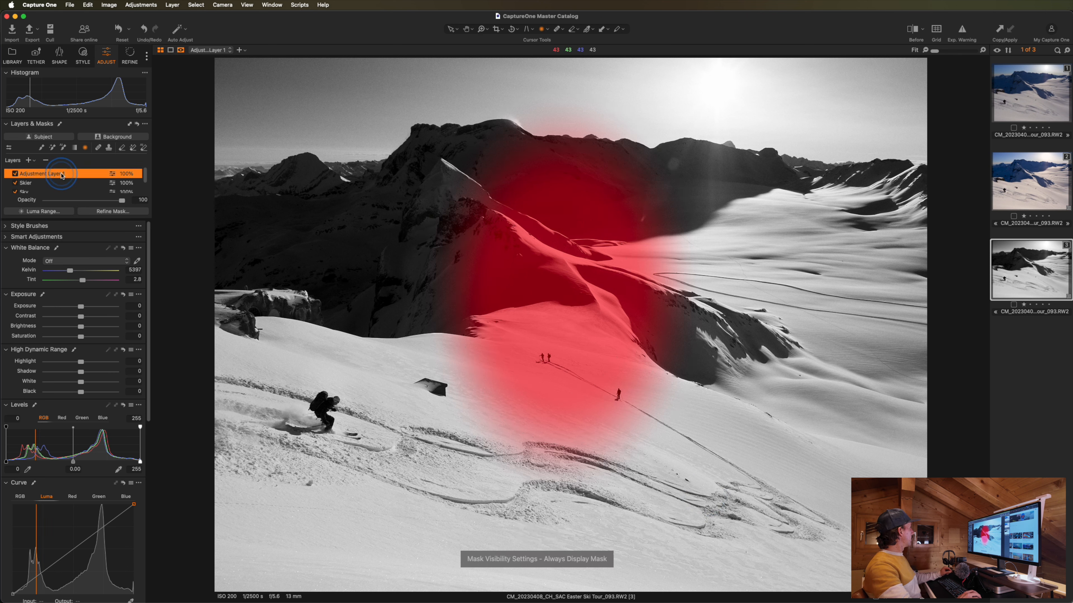
text(Vignet)
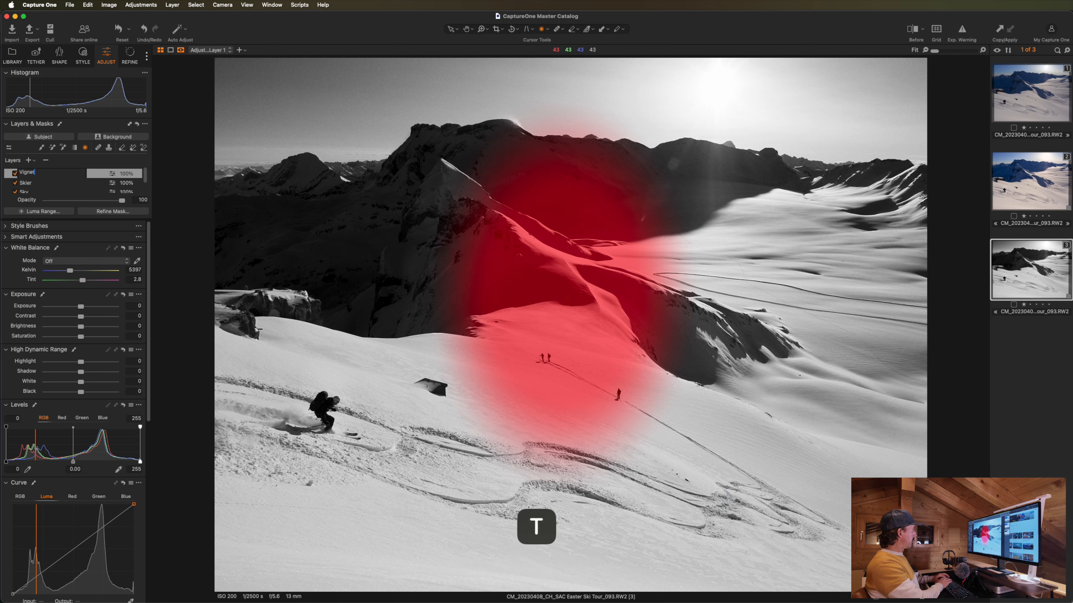
text(te)
key(Return)
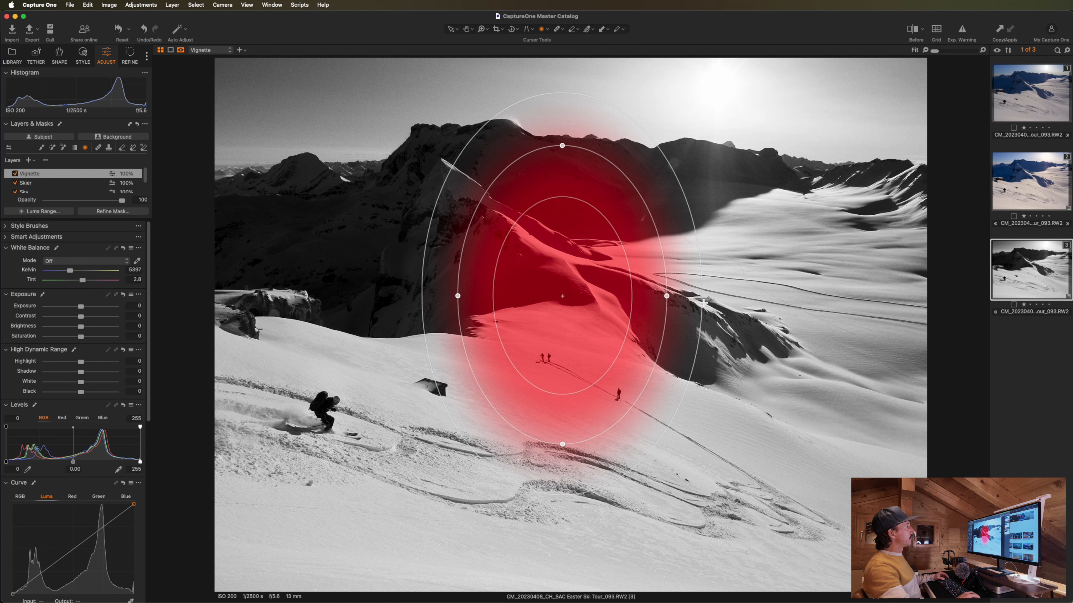
- Reshape the radial mask into a wide ellipse spanning nearly the whole photo, with a broad, soft falloff
drag(694, 303, 772, 312)
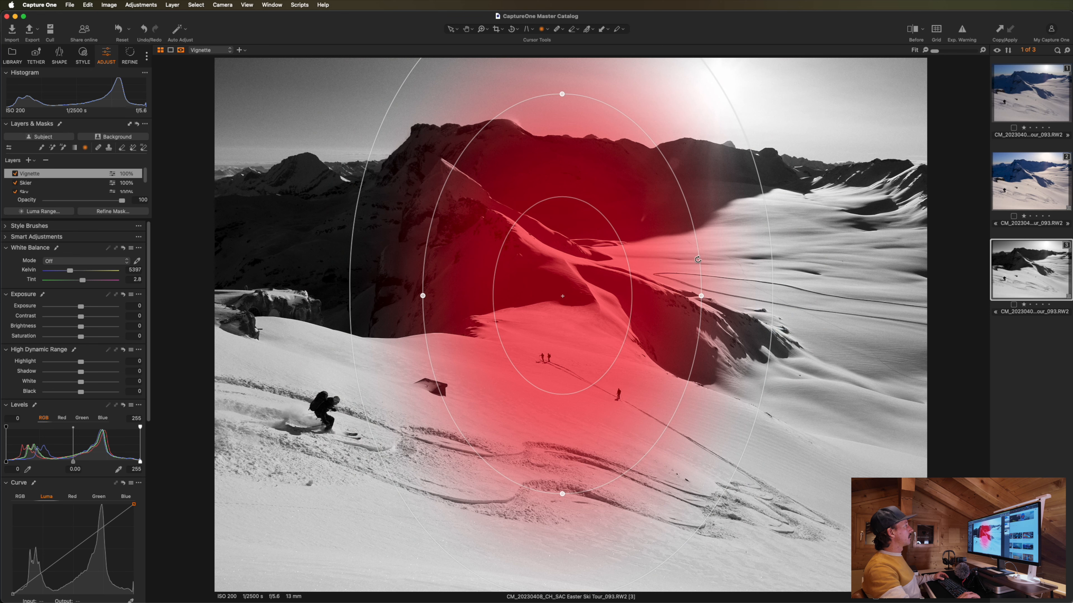
drag(698, 259, 586, 475)
key(shift)
mouse_move(560, 434)
mouse_down()
mouse_move(561, 390)
mouse_move(560, 445)
mouse_up()
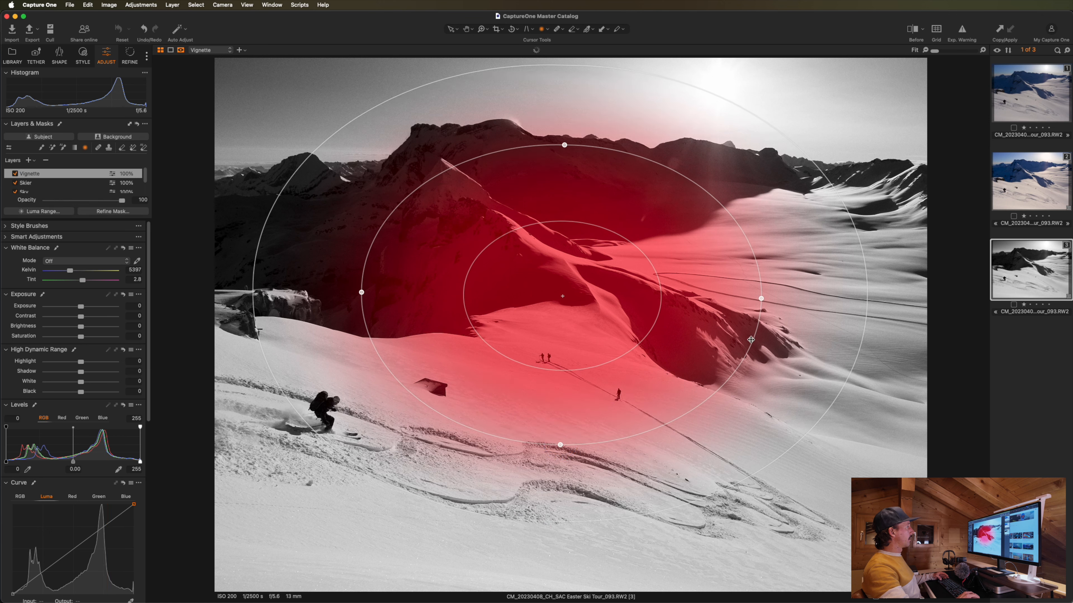
drag(761, 298, 830, 298)
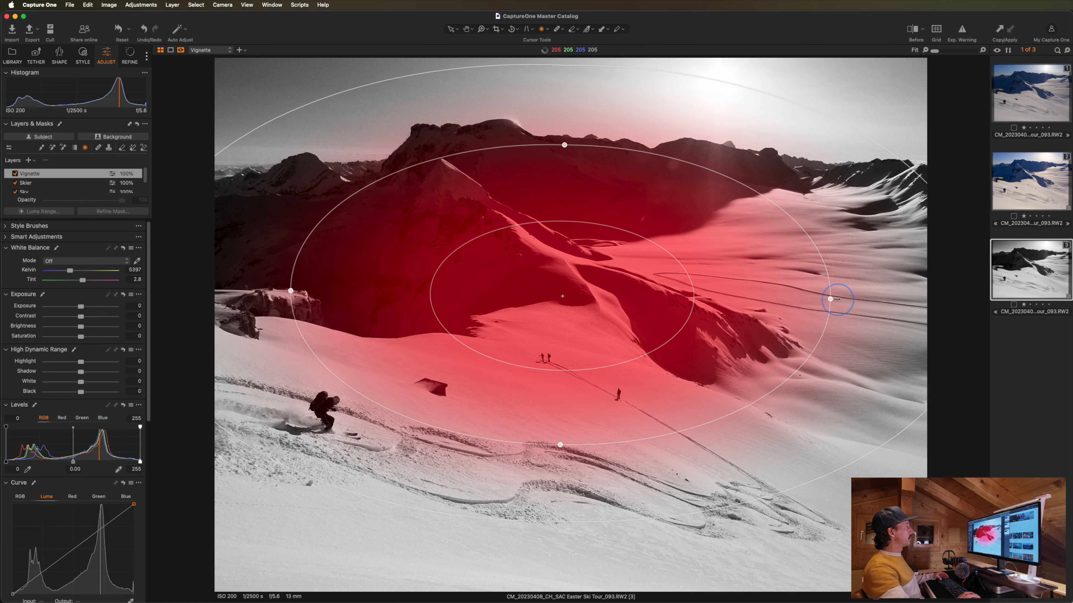
drag(560, 445, 558, 543)
drag(836, 300, 929, 303)
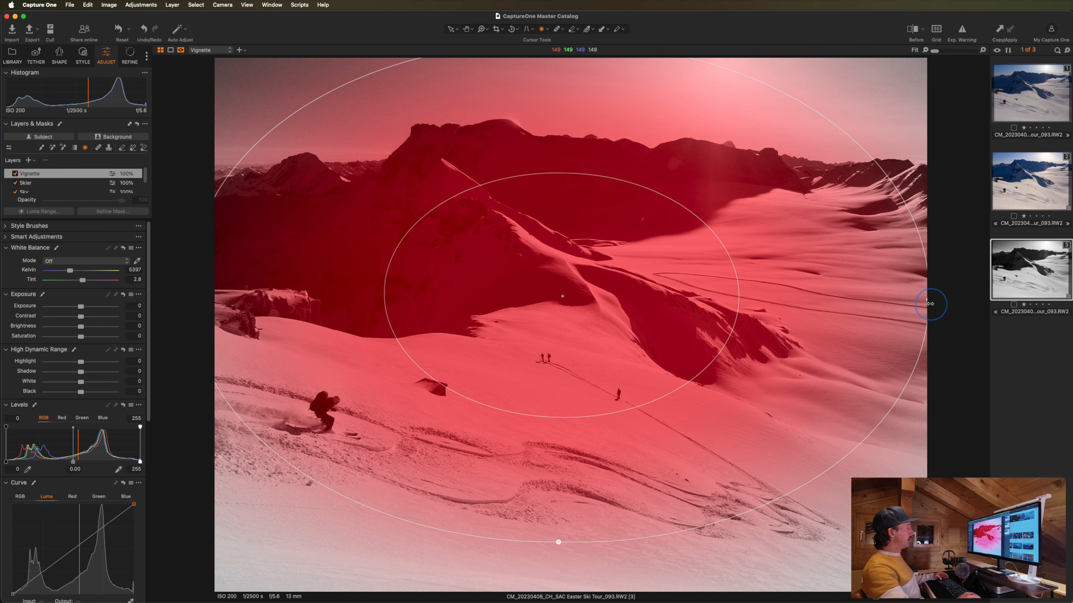
- Invert the Vignette mask to cover the photo's outer areas, and shift it slightly right and down before hiding the overlay
right_click(46, 176)
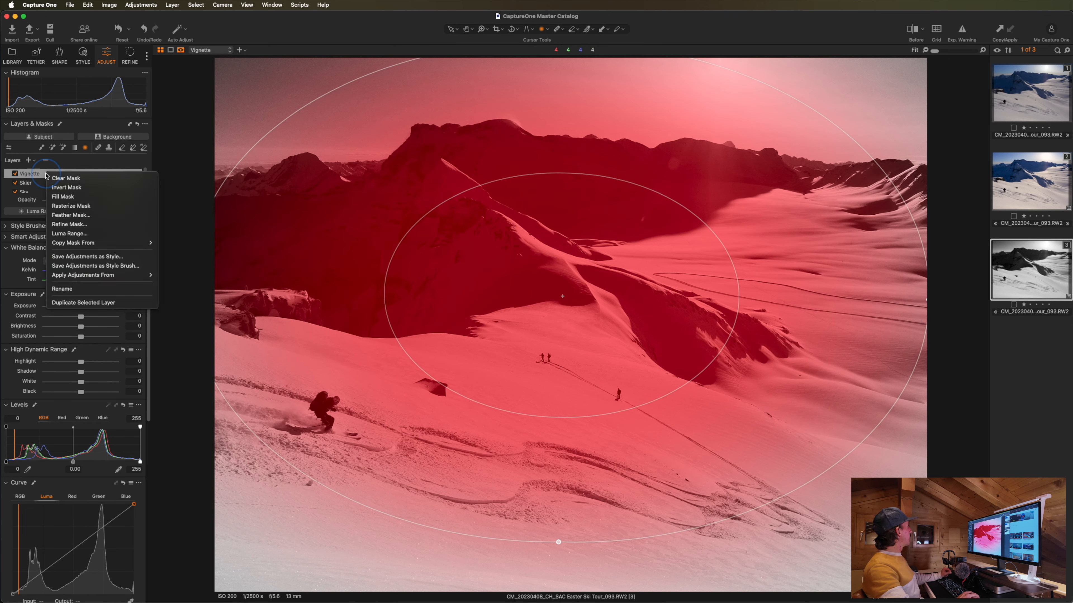
click(67, 187)
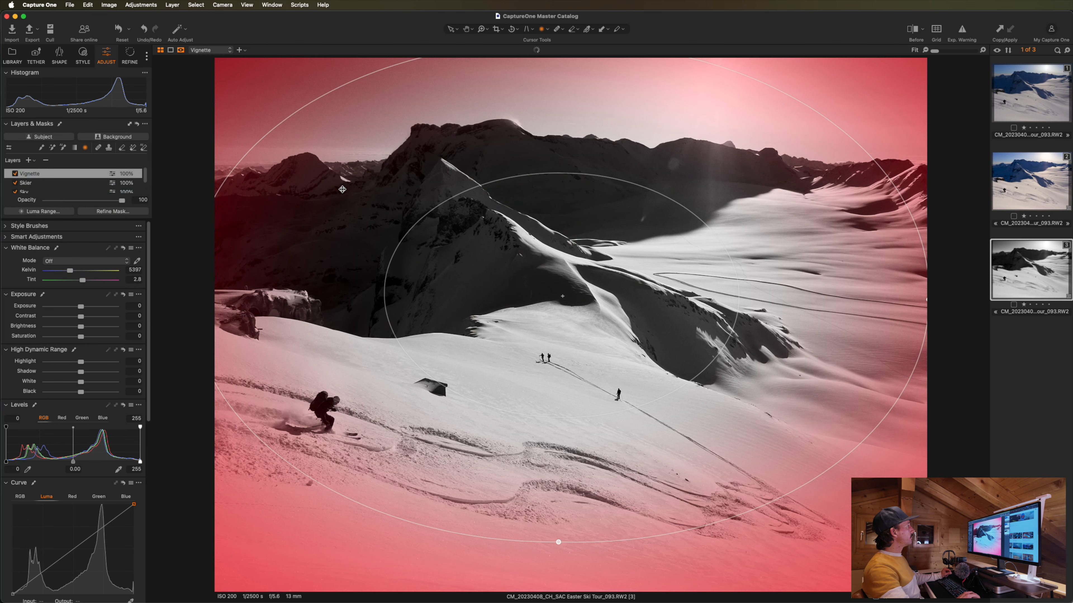
drag(587, 288, 603, 308)
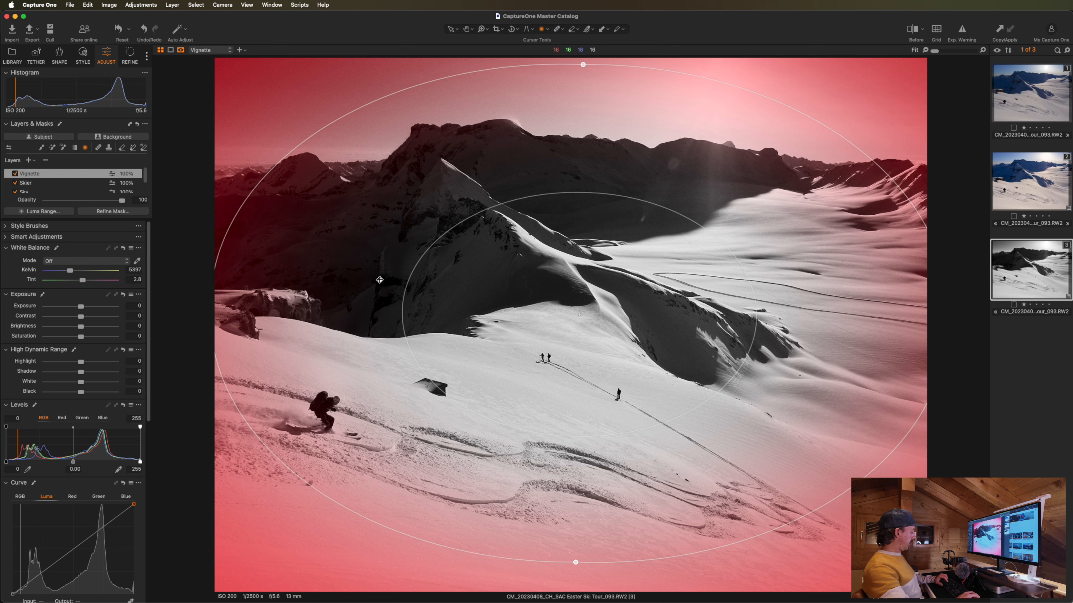
key(m)
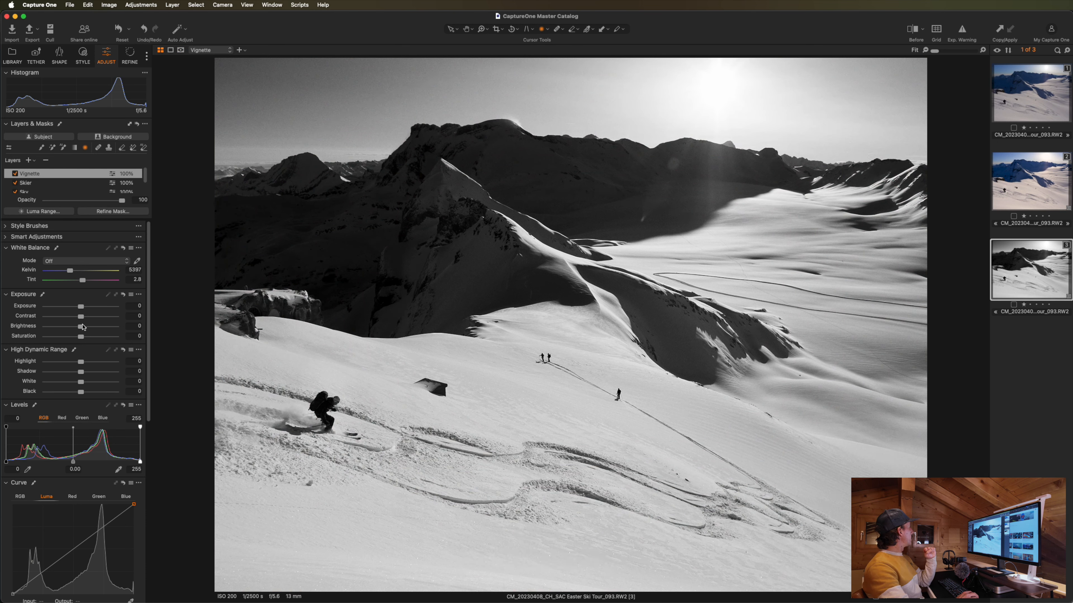
- Darken the Vignette layer with Brightness -14 and Shadow -3, and toggle the layer off and on to compare its effect
drag(81, 328, 71, 326)
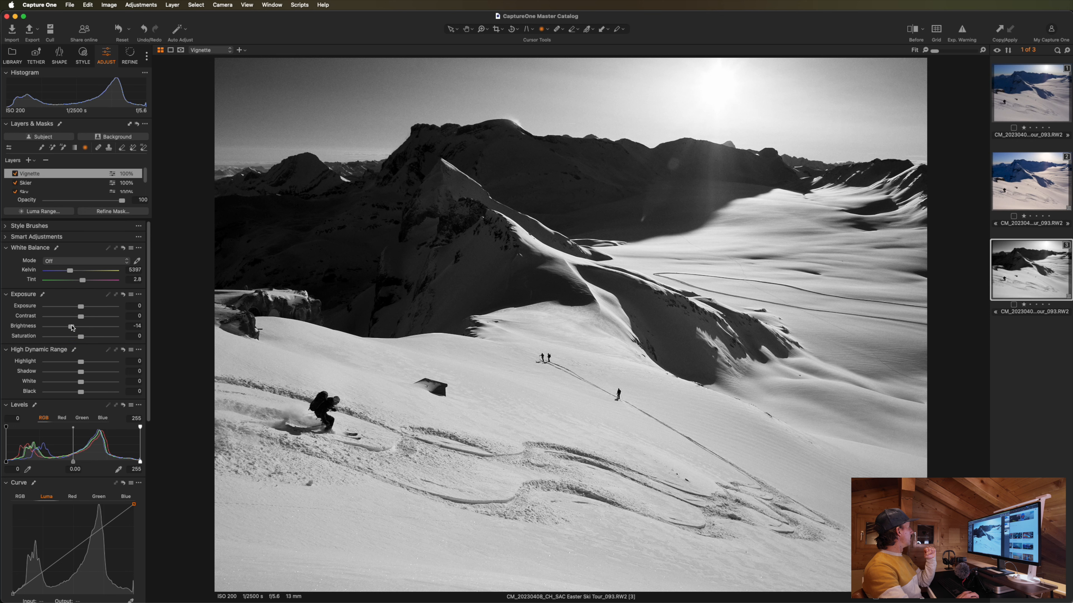
click(83, 375)
click(16, 174)
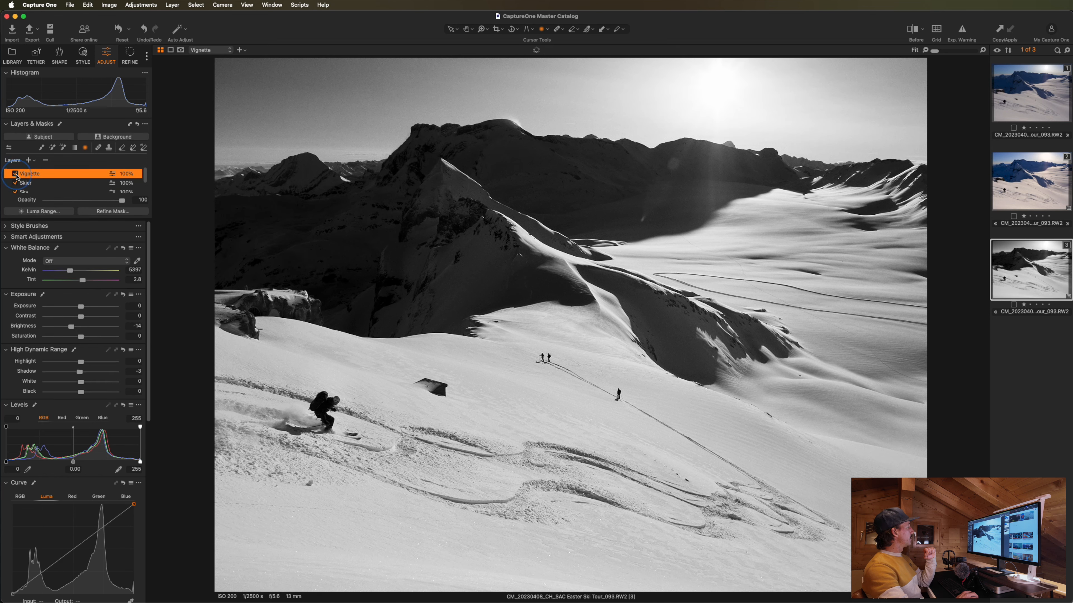
click(15, 174)
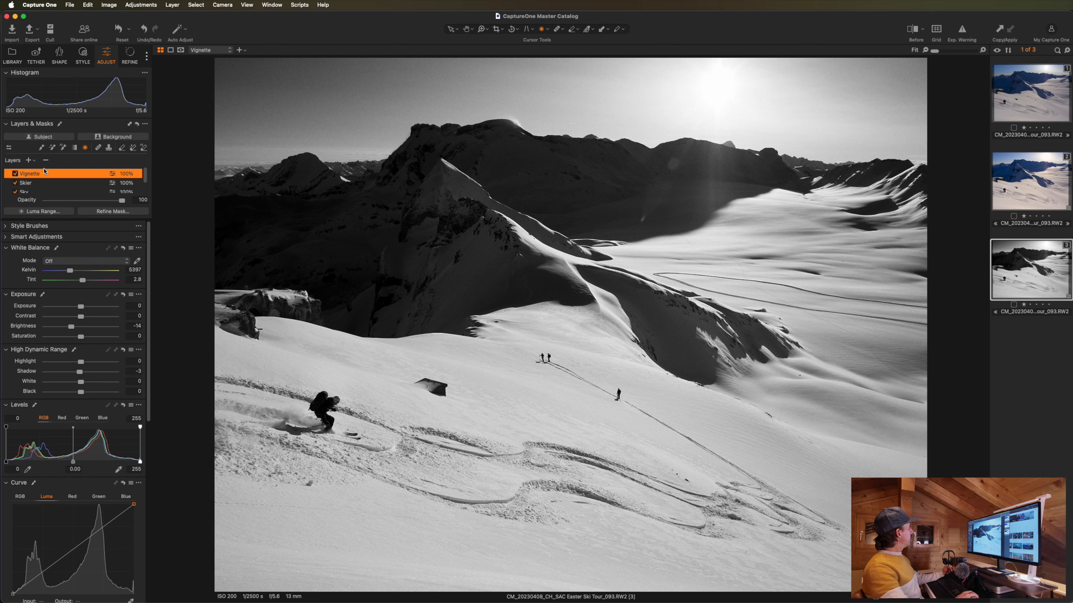
- Review the settings of the Image Layer, Sky and Skier layers in turn, and reselect the Vignette layer
scroll(65, 183, down, 2)
click(66, 184)
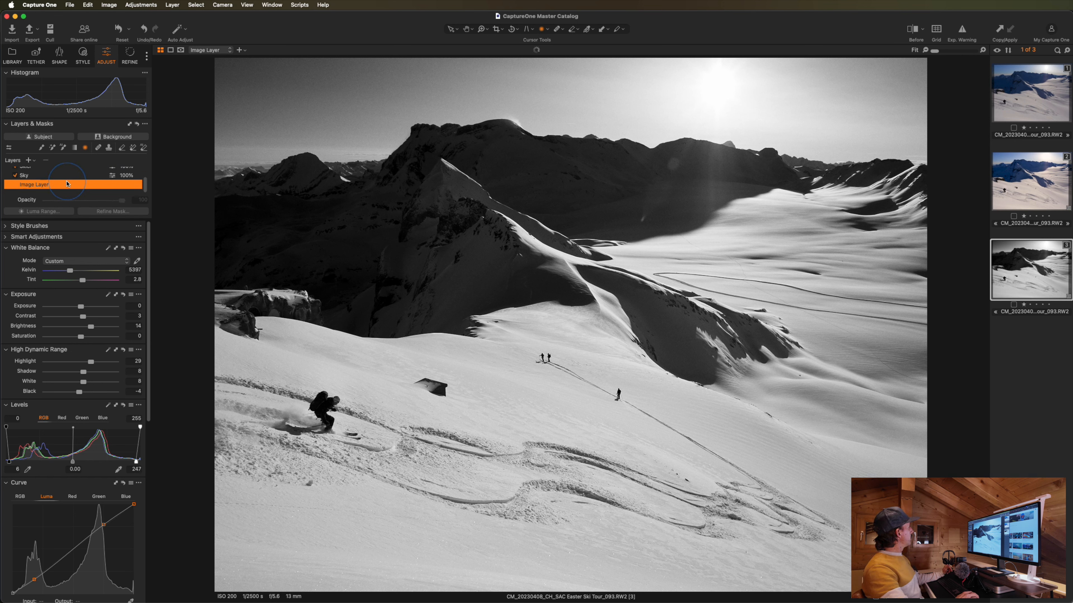
click(63, 175)
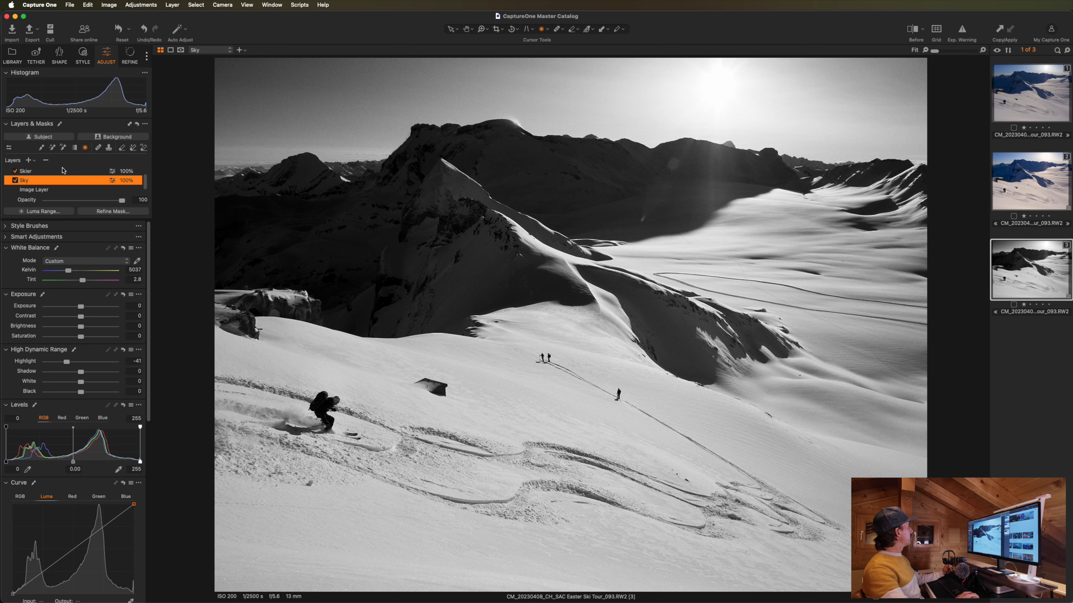
click(62, 170)
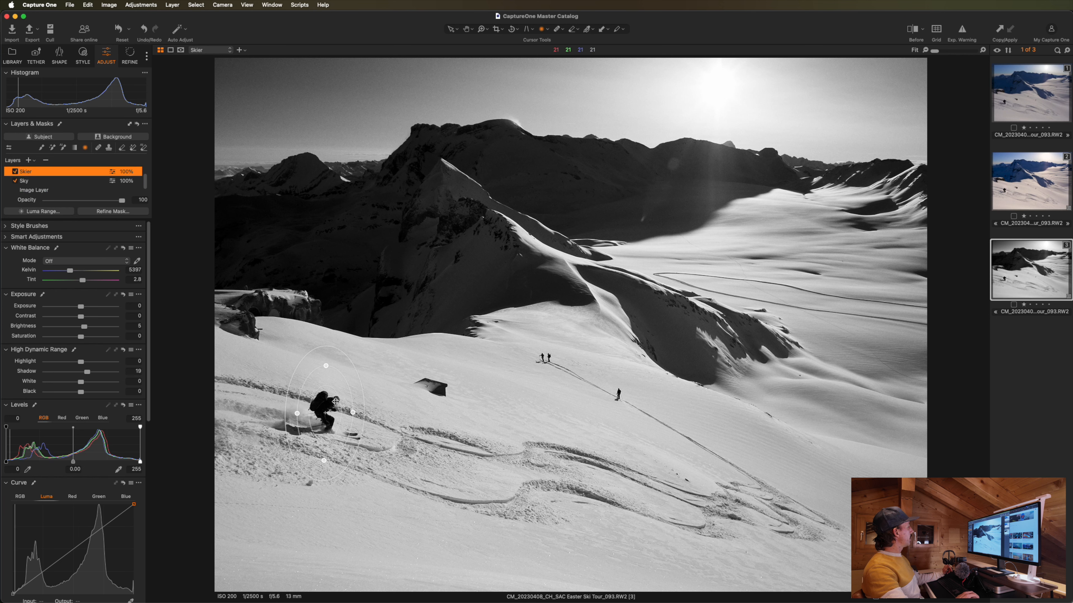
scroll(47, 169, up, 1)
click(48, 173)
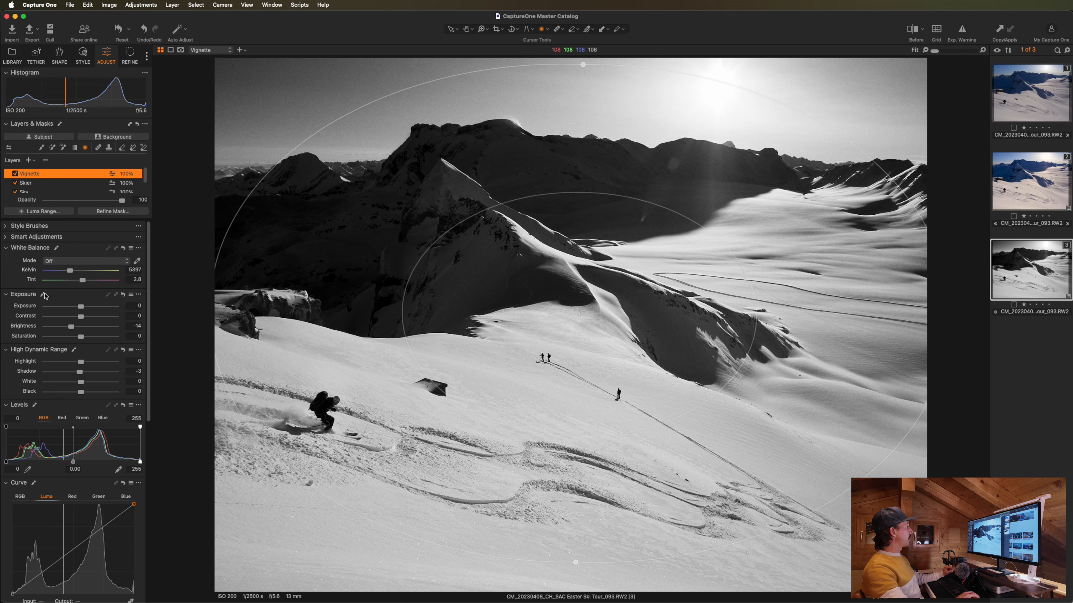
- Compare the black-and-white variant with the colour edit and the unedited original, and show all three variants in the thumbnail grid
key(h)
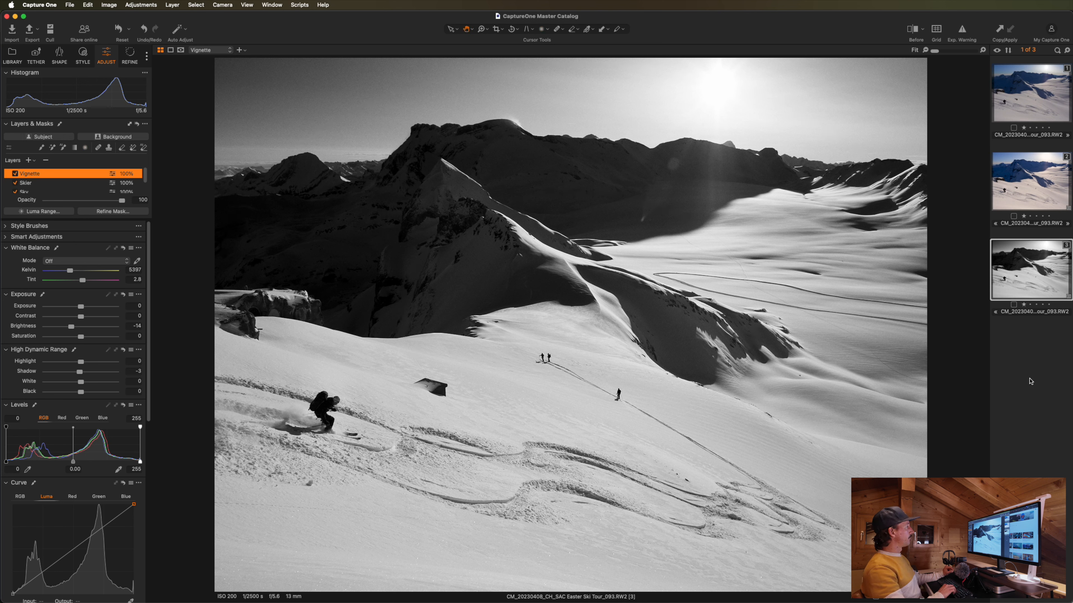
key(Up)
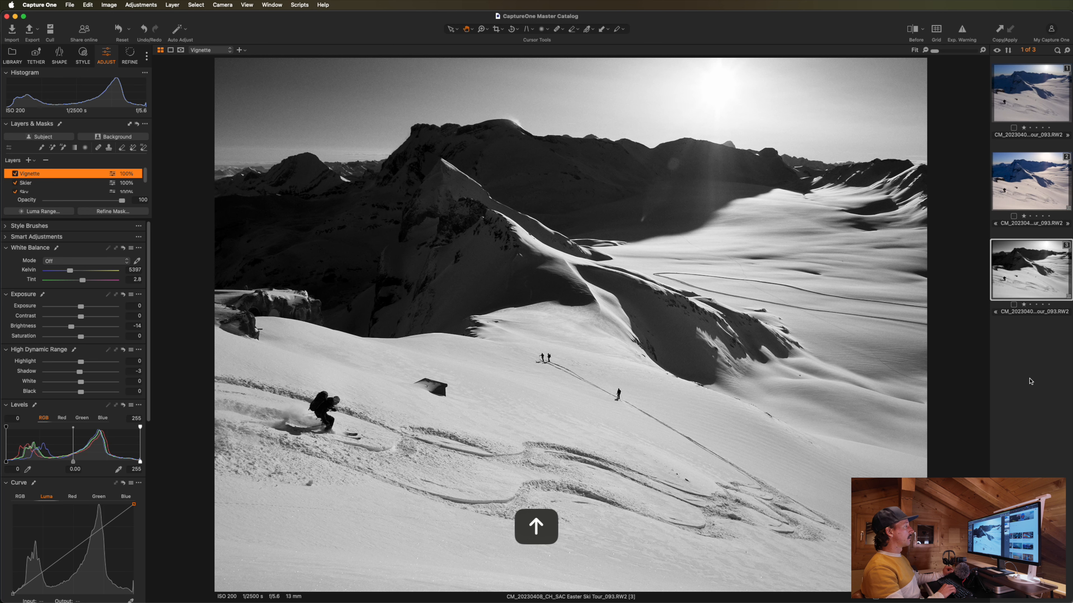
key(Left)
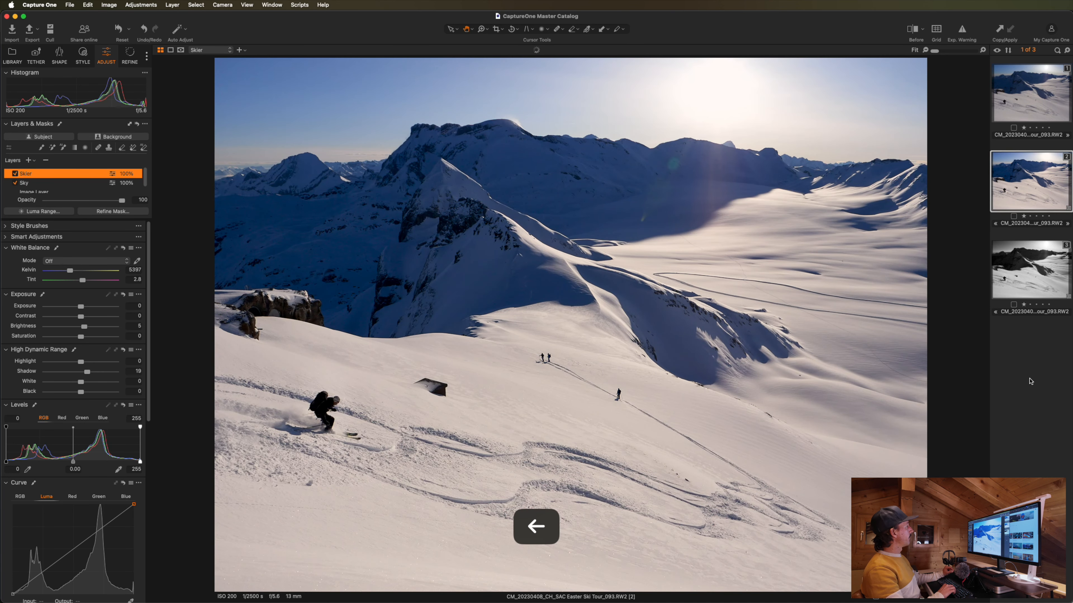
key(Right)
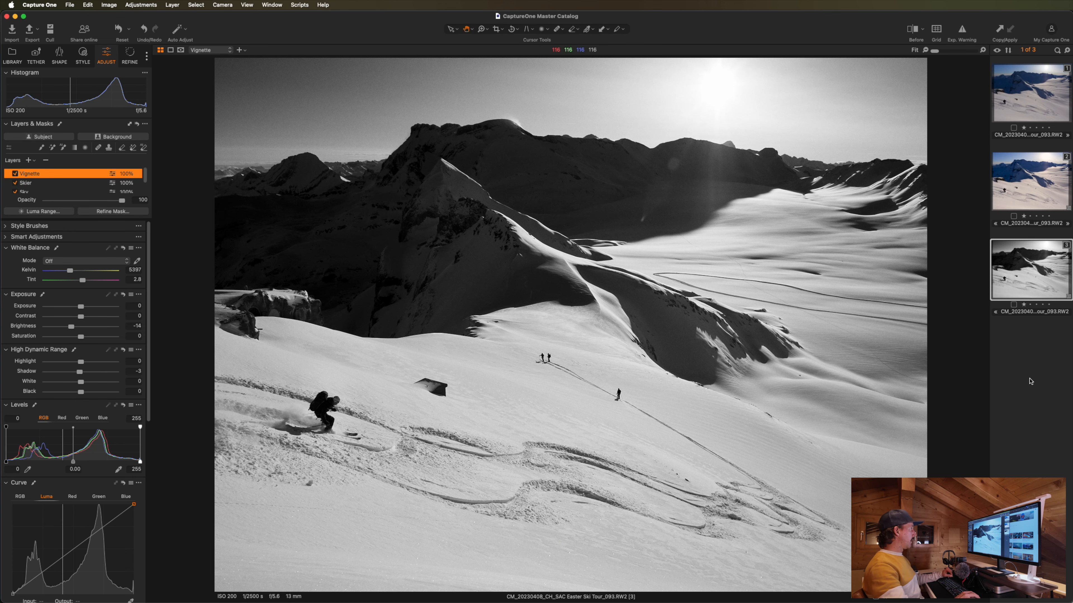
click(1015, 113)
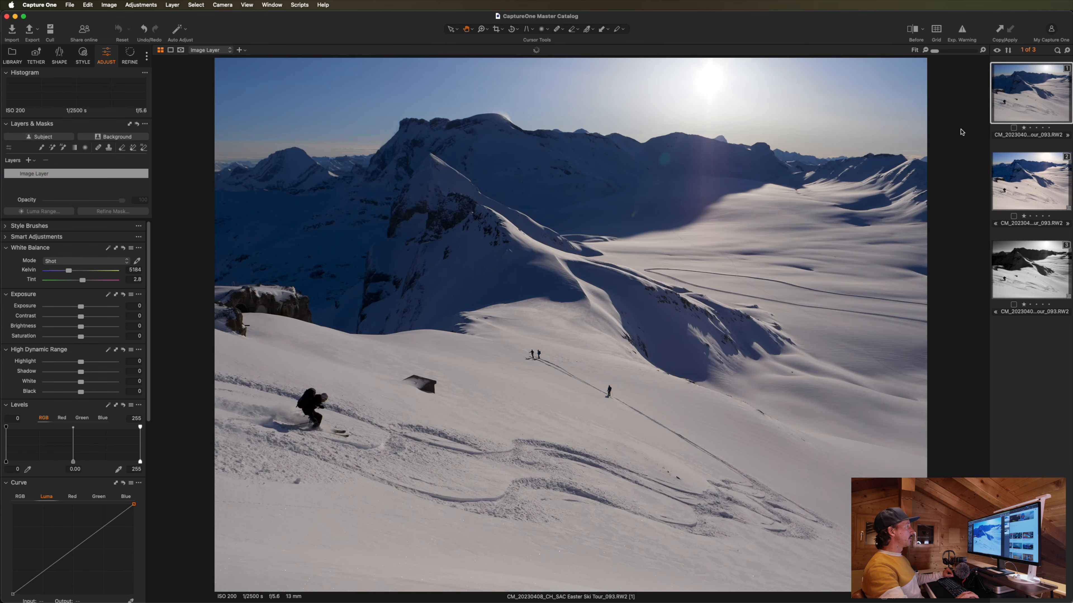
key(Right)
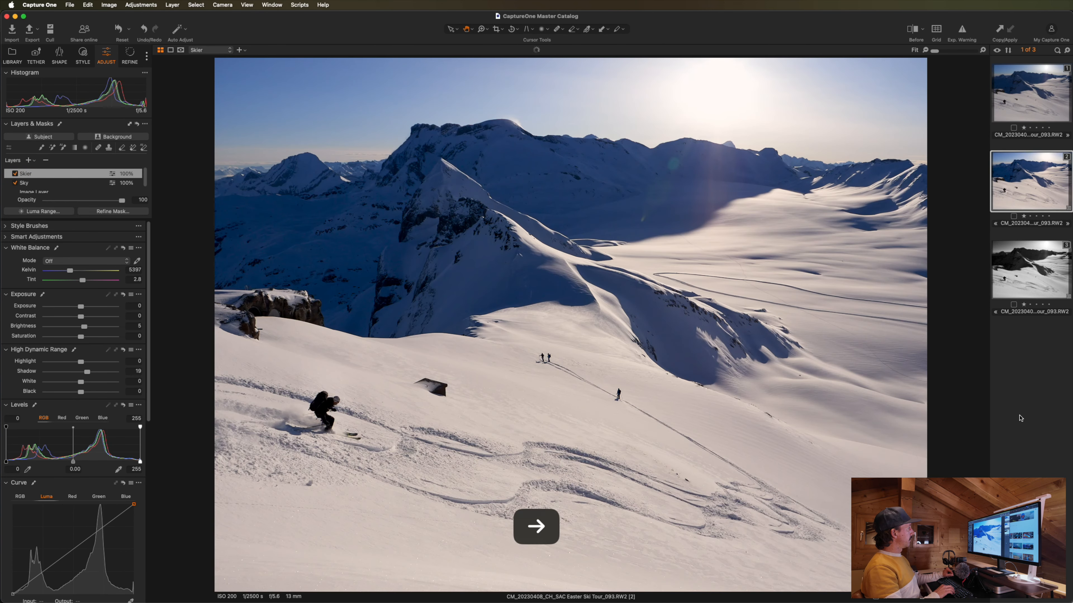
key(Right)
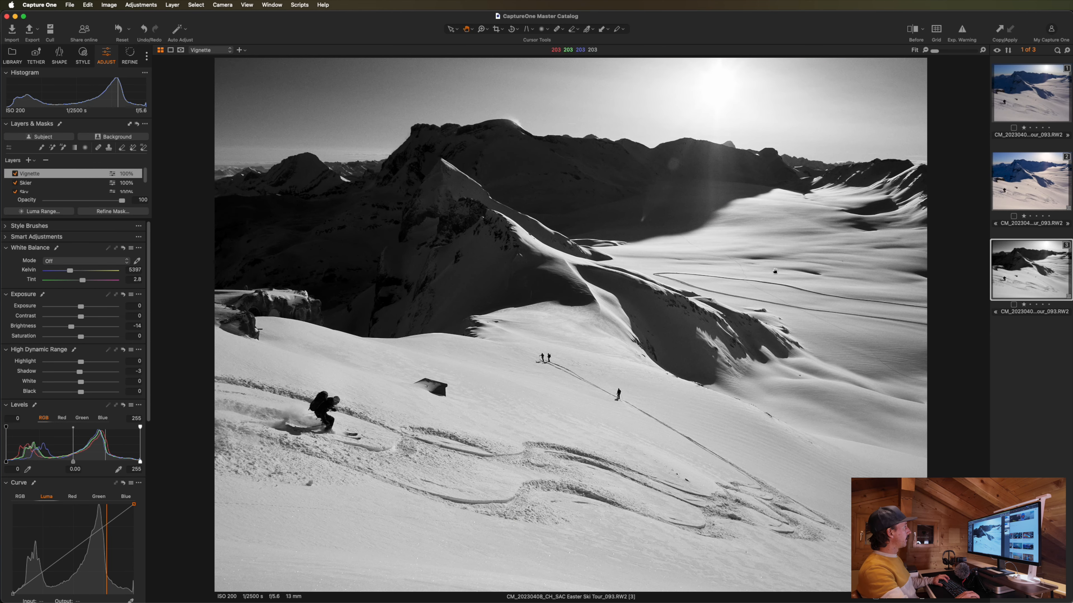
key(g)
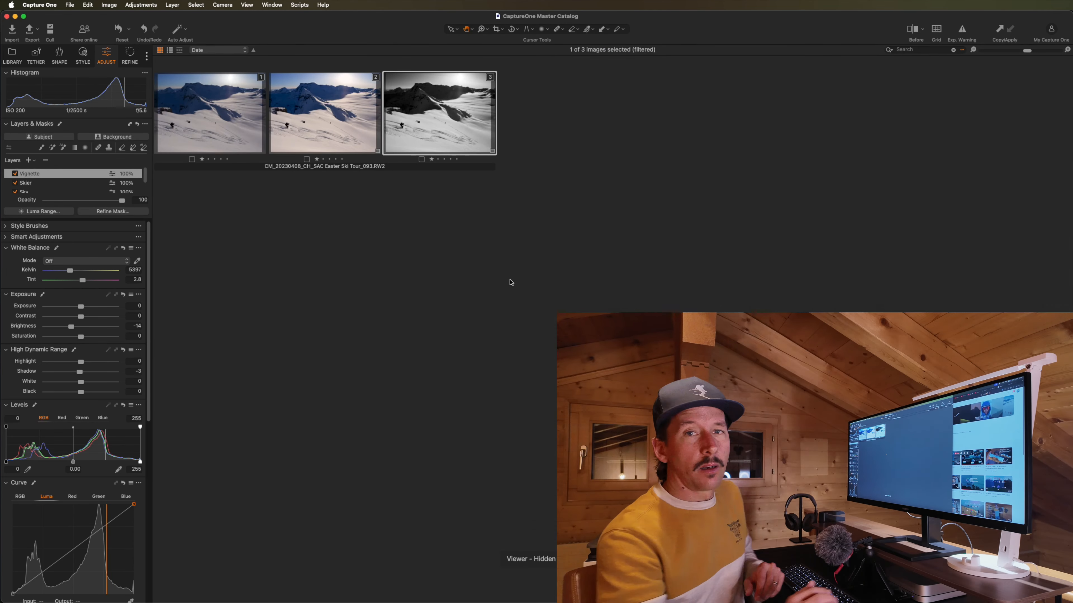